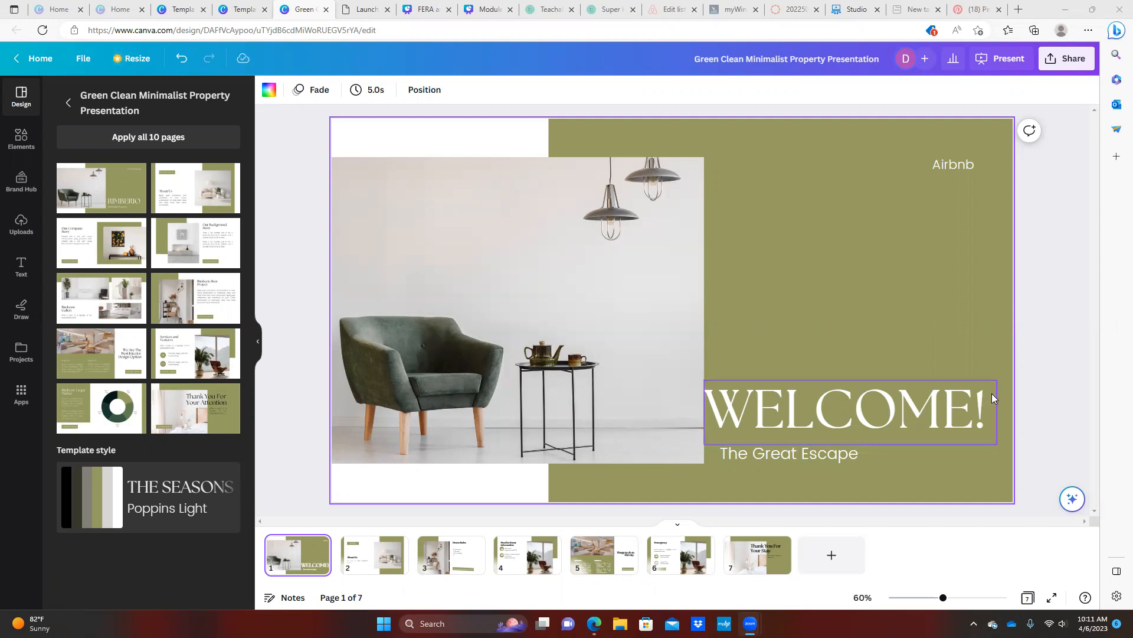
Browse Pinterest's 'airbnb welcome book' results, including the editable welcome book template pins
{"action": "left_click", "coordinate": [980, 12]}
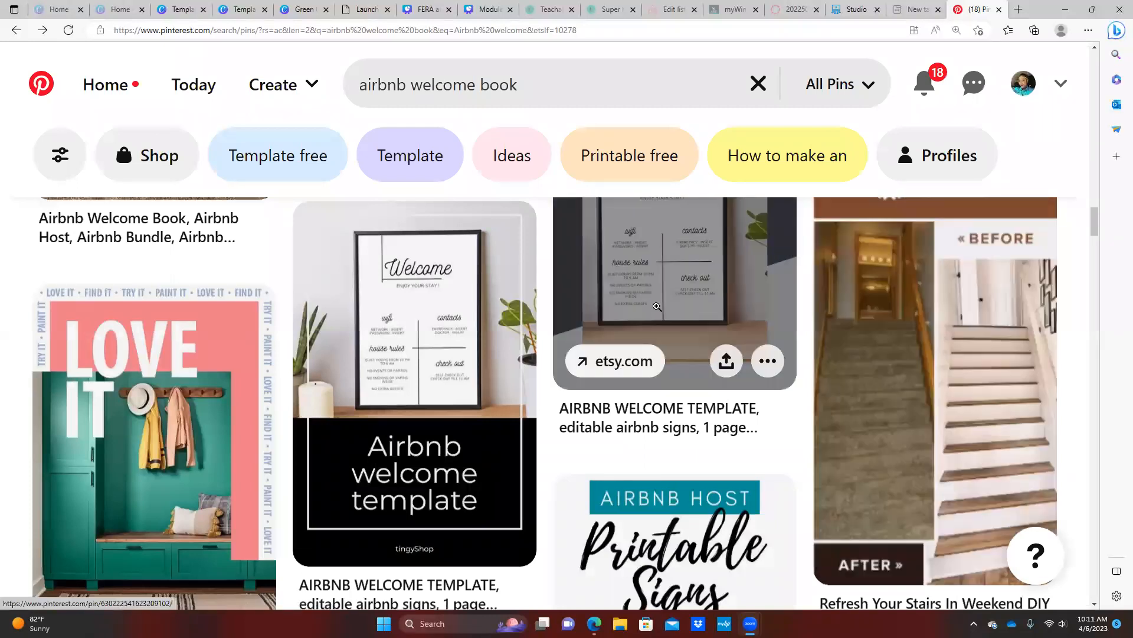
{"action": "scroll", "coordinate": [657, 306], "scroll_direction": "up", "scroll_amount": 1}
{"action": "scroll", "coordinate": [668, 304], "scroll_direction": "up", "scroll_amount": 5}
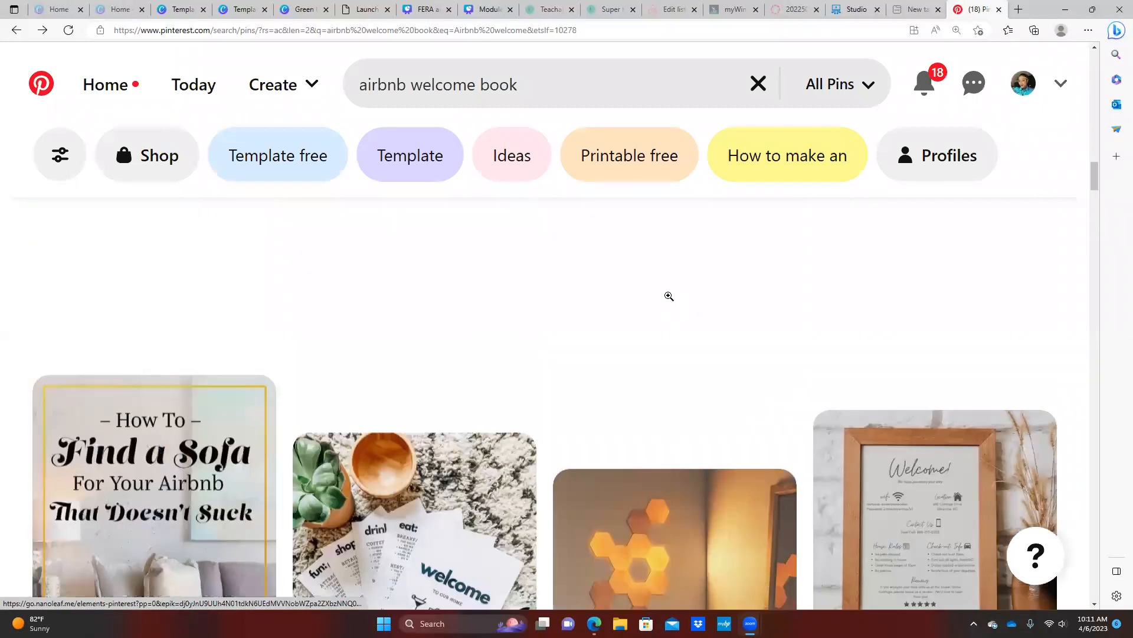
{"action": "scroll", "coordinate": [669, 296], "scroll_direction": "up", "scroll_amount": 10}
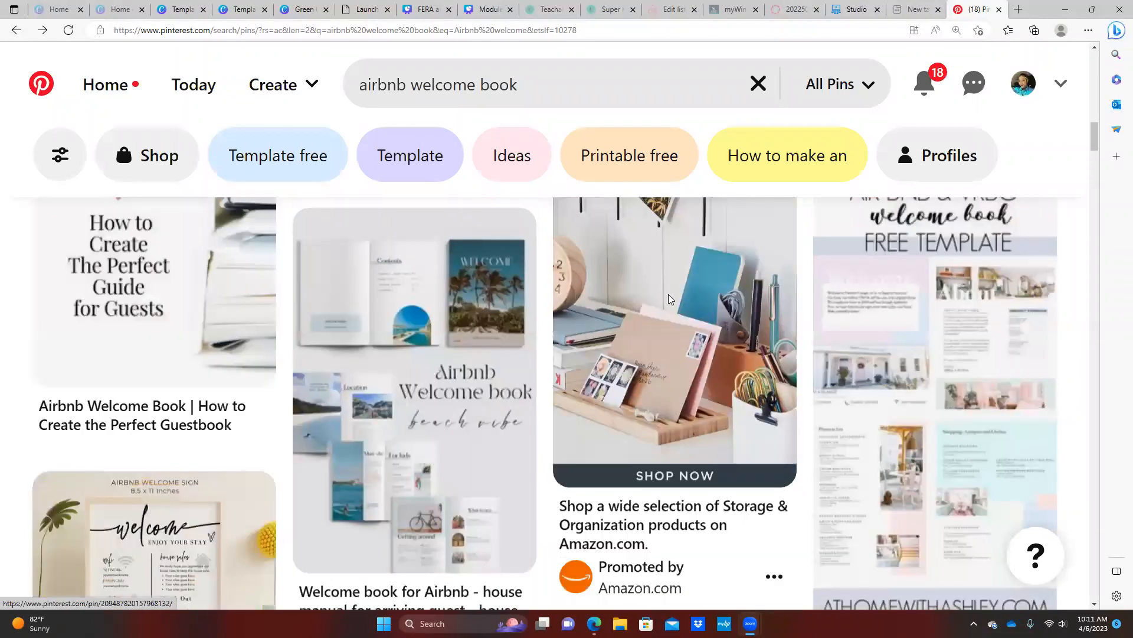
{"action": "scroll", "coordinate": [669, 295], "scroll_direction": "up", "scroll_amount": 3}
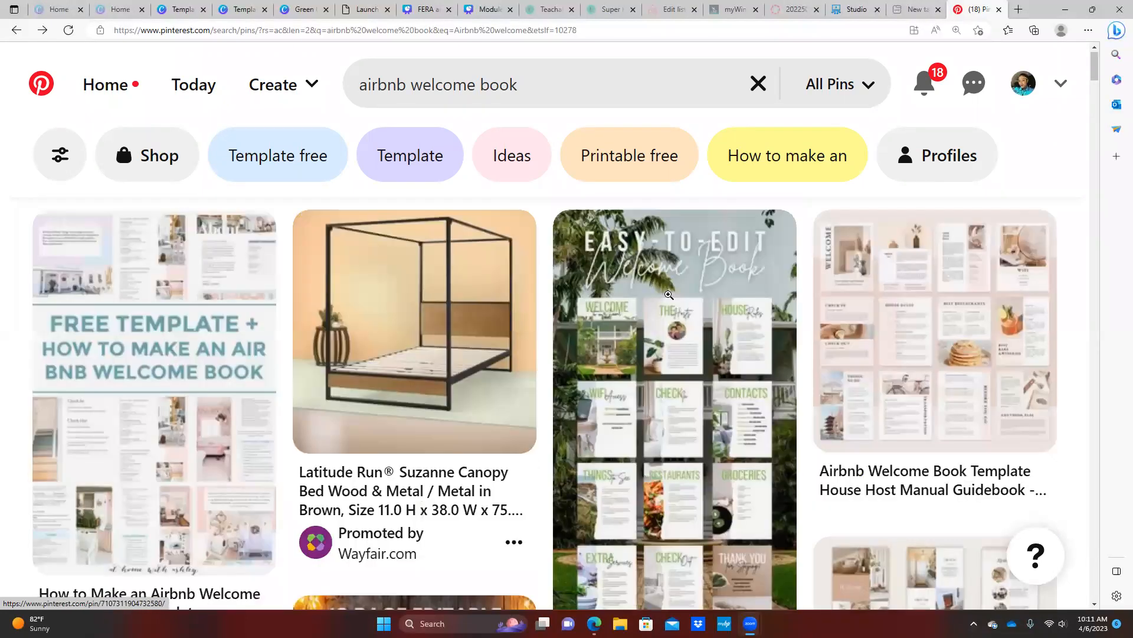
{"action": "scroll", "coordinate": [768, 284], "scroll_direction": "down", "scroll_amount": 3}
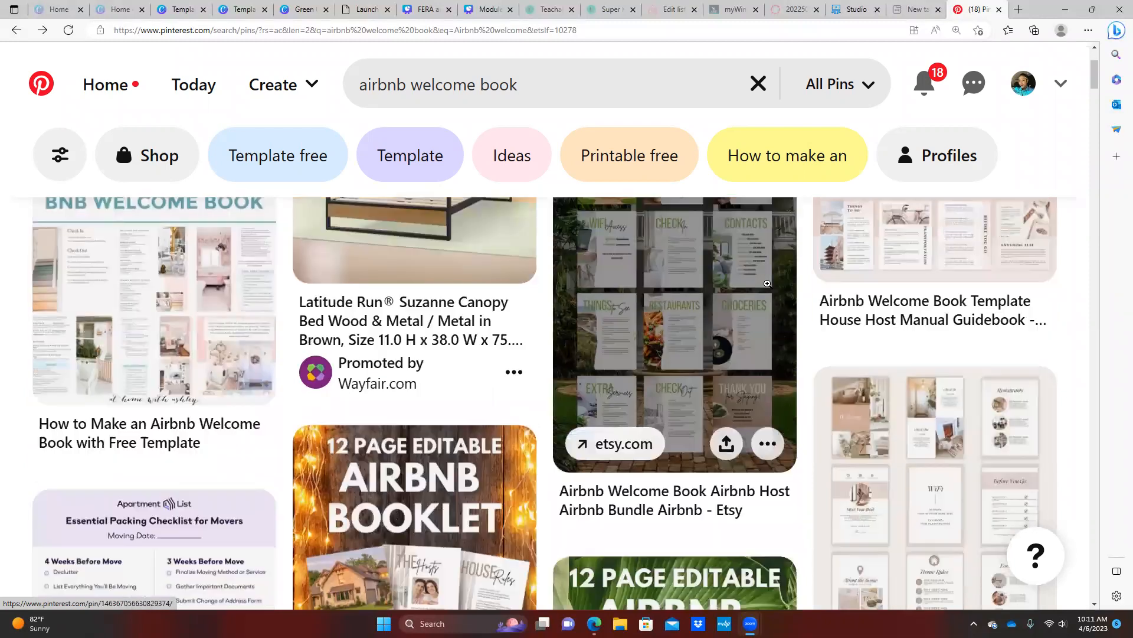
{"action": "scroll", "coordinate": [767, 284], "scroll_direction": "up", "scroll_amount": 3}
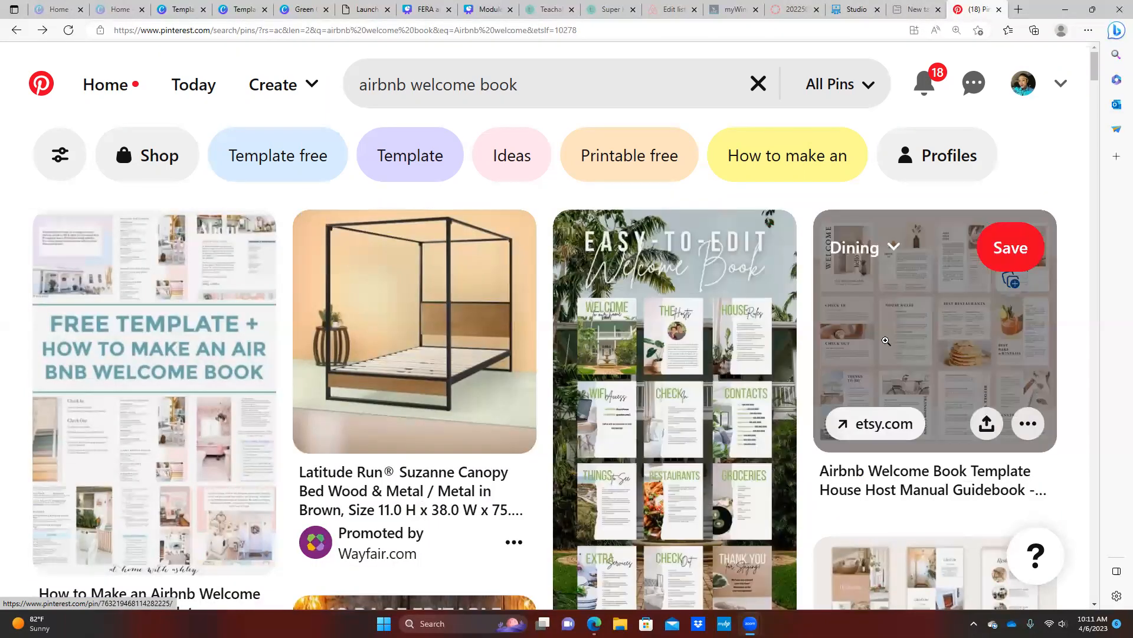
{"action": "left_click", "coordinate": [679, 370]}
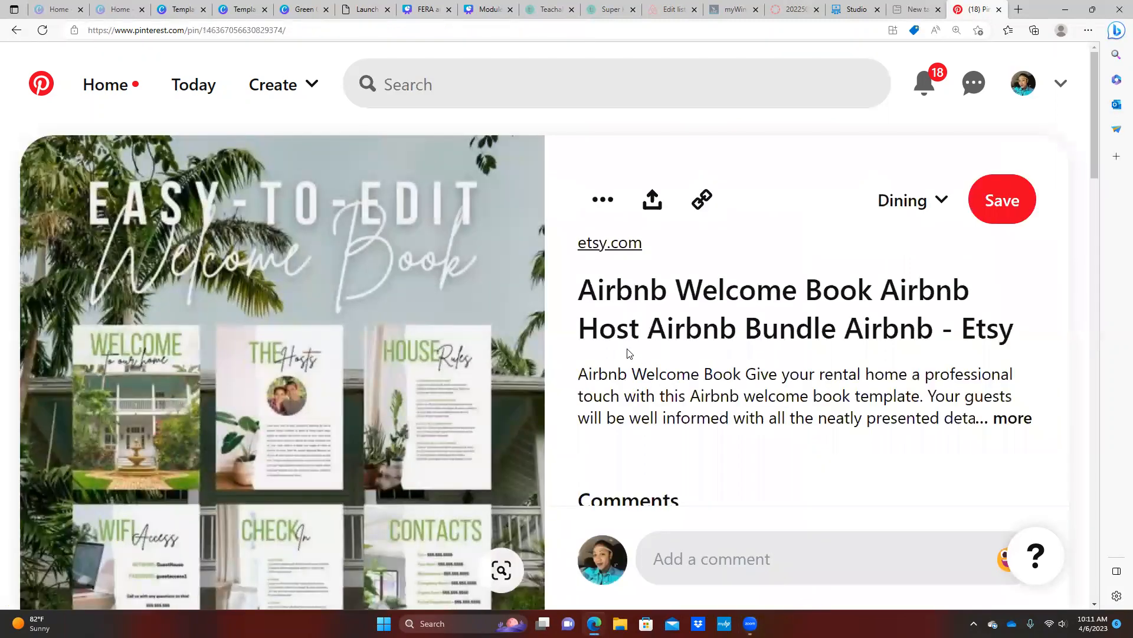
{"action": "scroll", "coordinate": [693, 324], "scroll_direction": "down", "scroll_amount": 1}
{"action": "scroll", "coordinate": [734, 324], "scroll_direction": "up", "scroll_amount": 1}
{"action": "scroll", "coordinate": [660, 352], "scroll_direction": "down", "scroll_amount": 1}
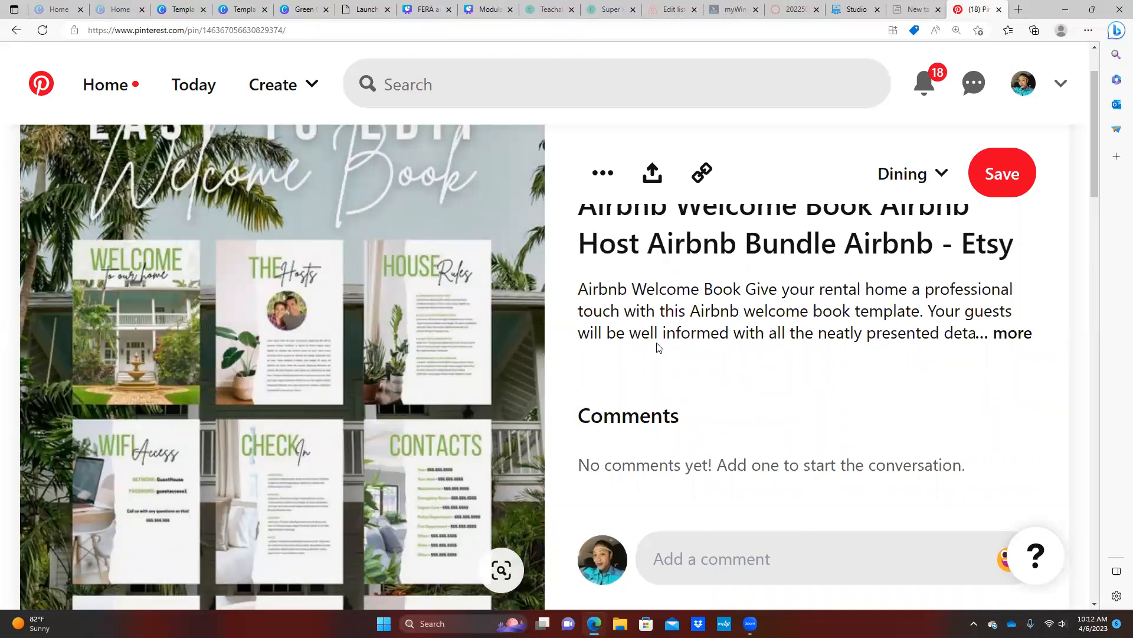
{"action": "scroll", "coordinate": [796, 387], "scroll_direction": "down", "scroll_amount": 1}
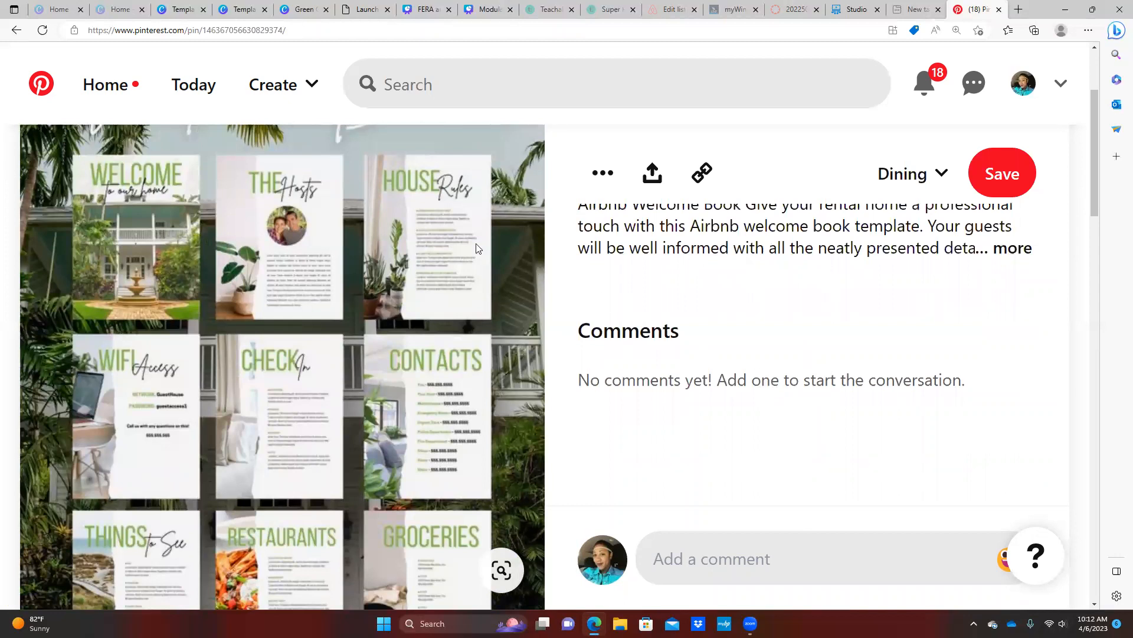
{"action": "mouse_move", "coordinate": [426, 257]}
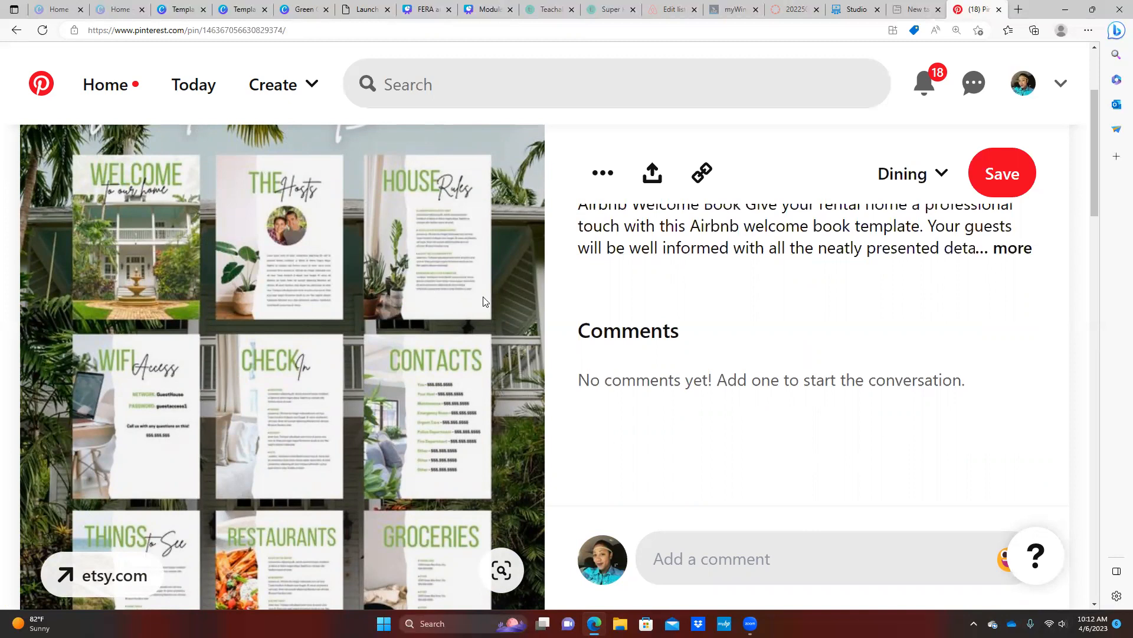
{"action": "scroll", "coordinate": [484, 297], "scroll_direction": "down", "scroll_amount": 3}
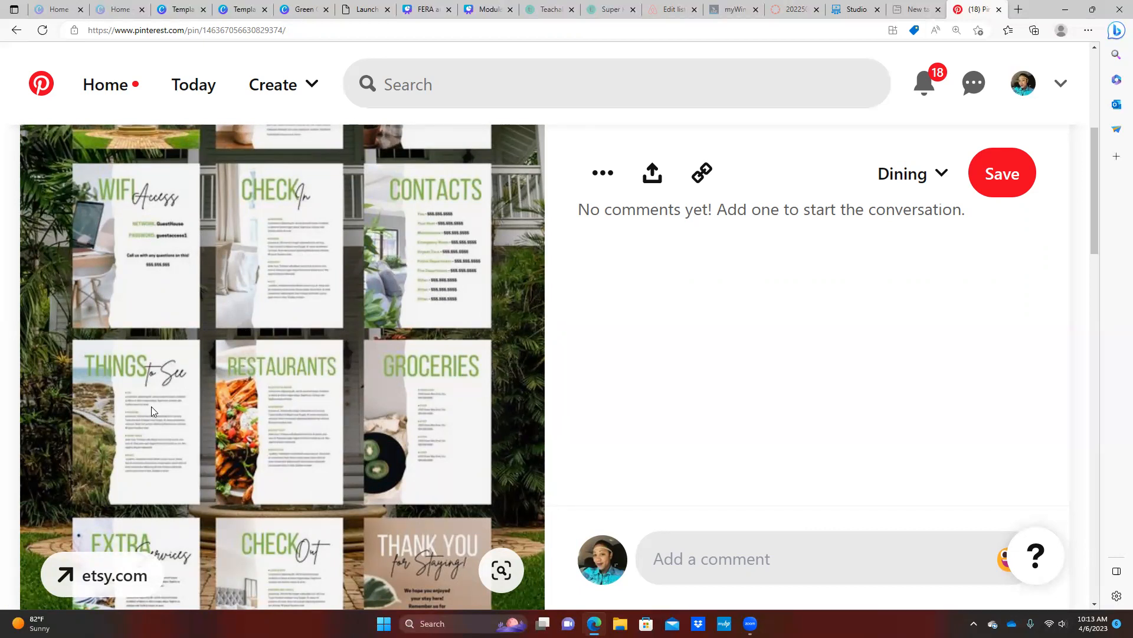
{"action": "scroll", "coordinate": [151, 408], "scroll_direction": "down", "scroll_amount": 3}
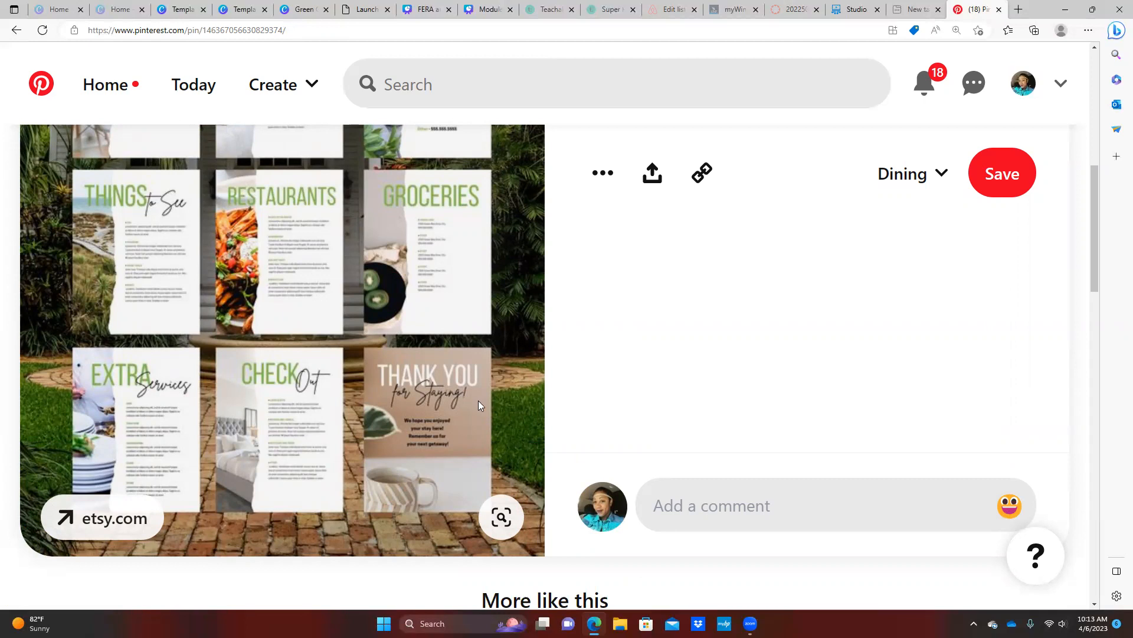
{"action": "scroll", "coordinate": [672, 439], "scroll_direction": "up", "scroll_amount": 1}
{"action": "scroll", "coordinate": [712, 452], "scroll_direction": "up", "scroll_amount": 5}
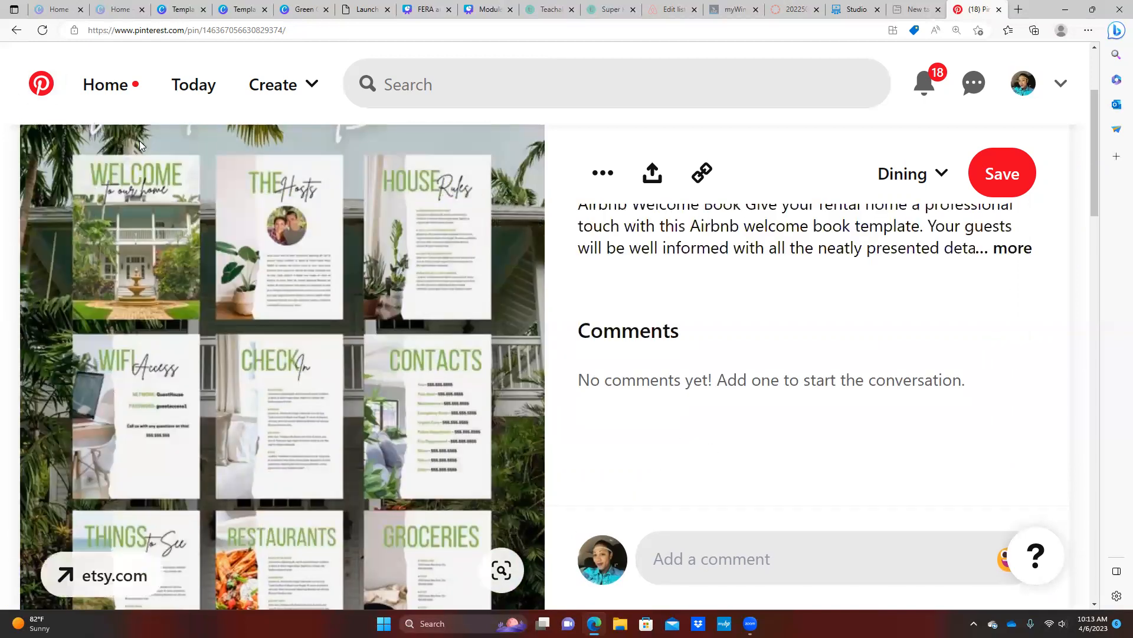
{"action": "scroll", "coordinate": [595, 230], "scroll_direction": "up", "scroll_amount": 3}
{"action": "left_click", "coordinate": [16, 30]}
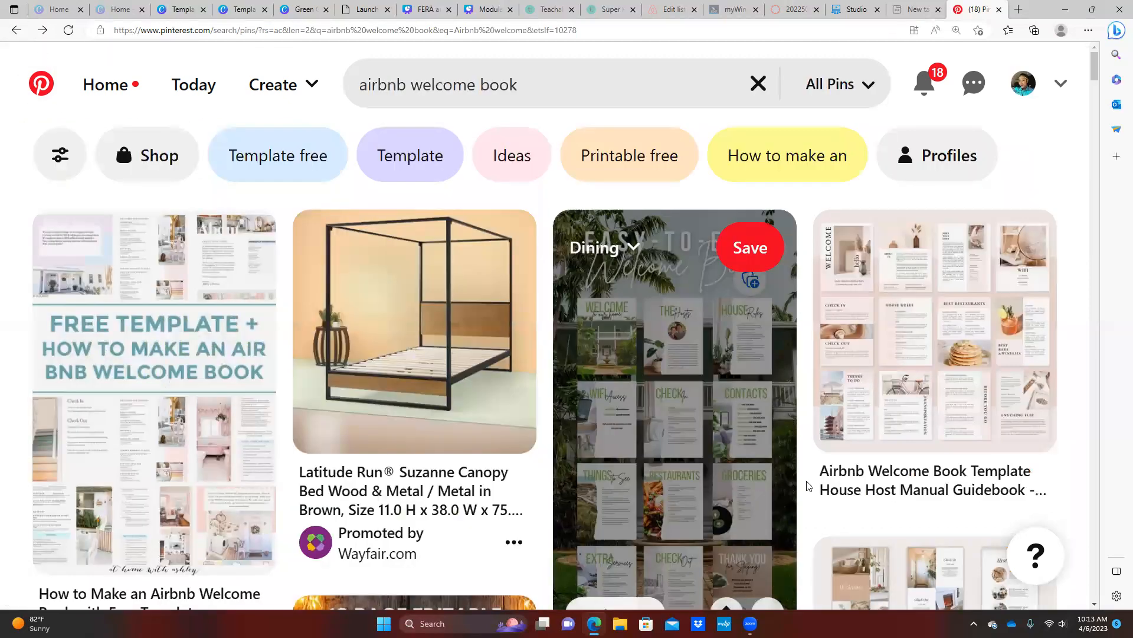
Review the Airbnb Welcome Book Template pin, then bring up Canva's Green Clean Minimalist template
{"action": "left_click", "coordinate": [972, 347]}
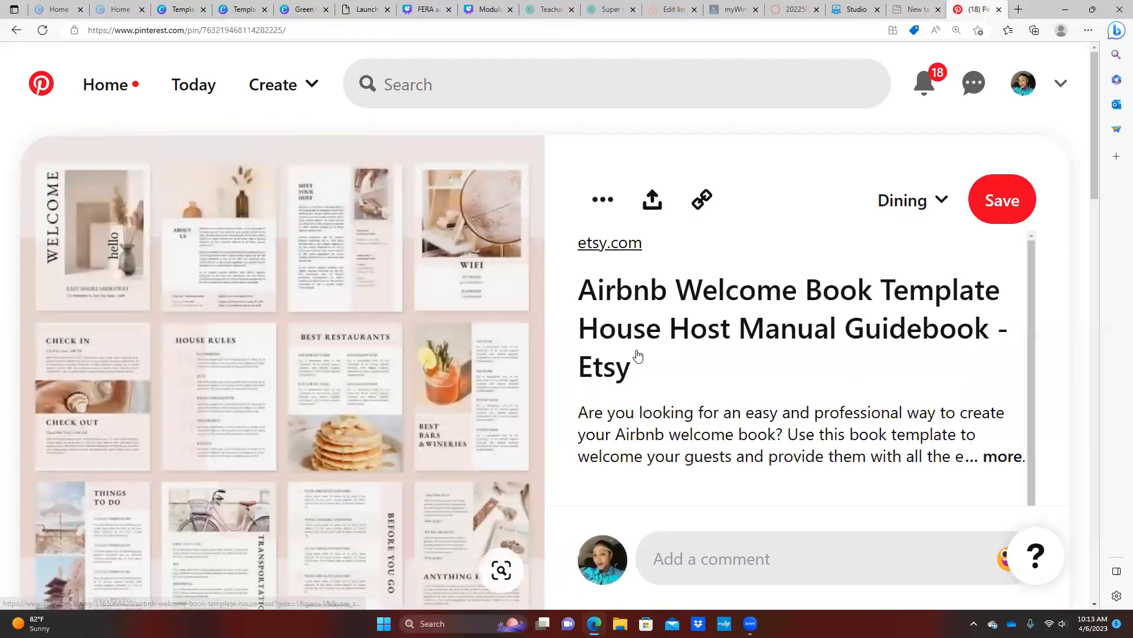
{"action": "scroll", "coordinate": [636, 357], "scroll_direction": "down", "scroll_amount": 1}
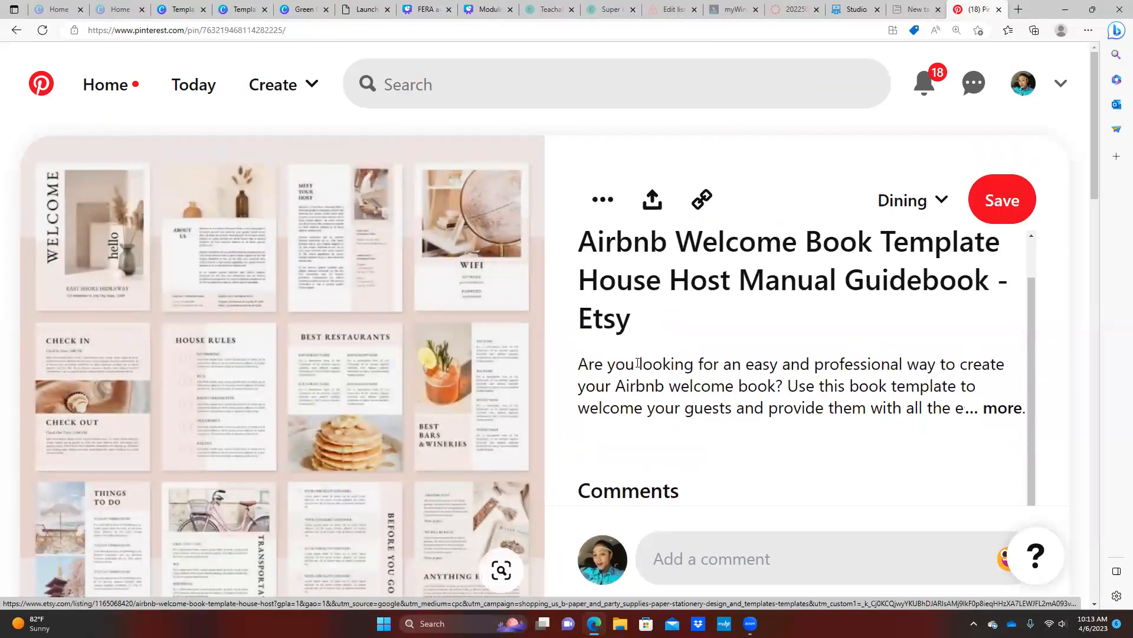
{"action": "scroll", "coordinate": [533, 378], "scroll_direction": "down", "scroll_amount": 1}
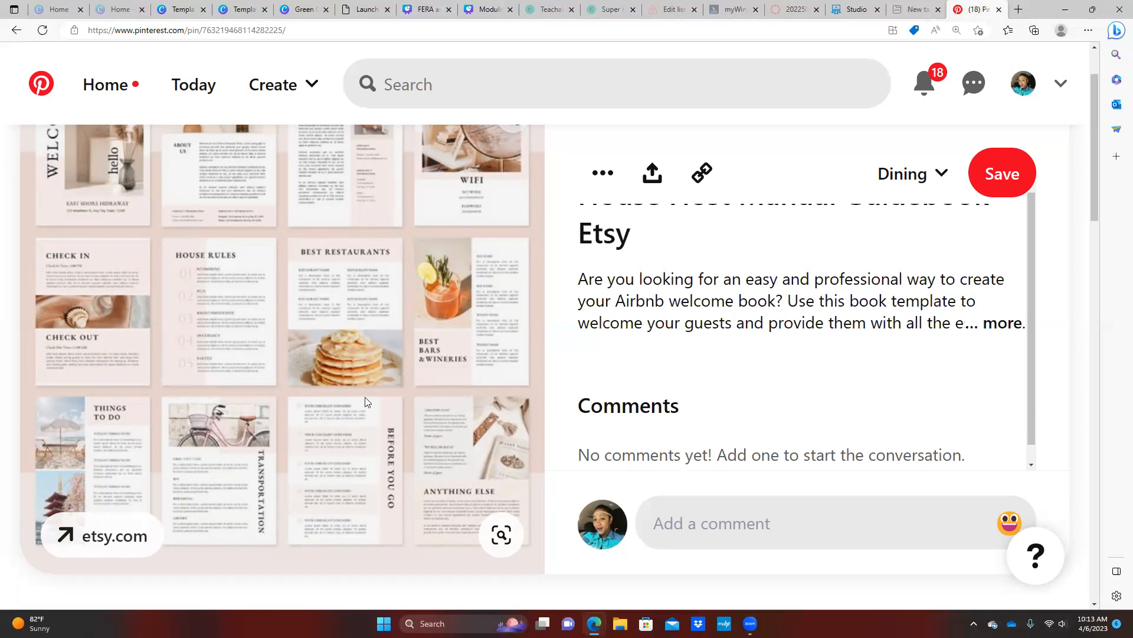
{"action": "scroll", "coordinate": [316, 334], "scroll_direction": "up", "scroll_amount": 1}
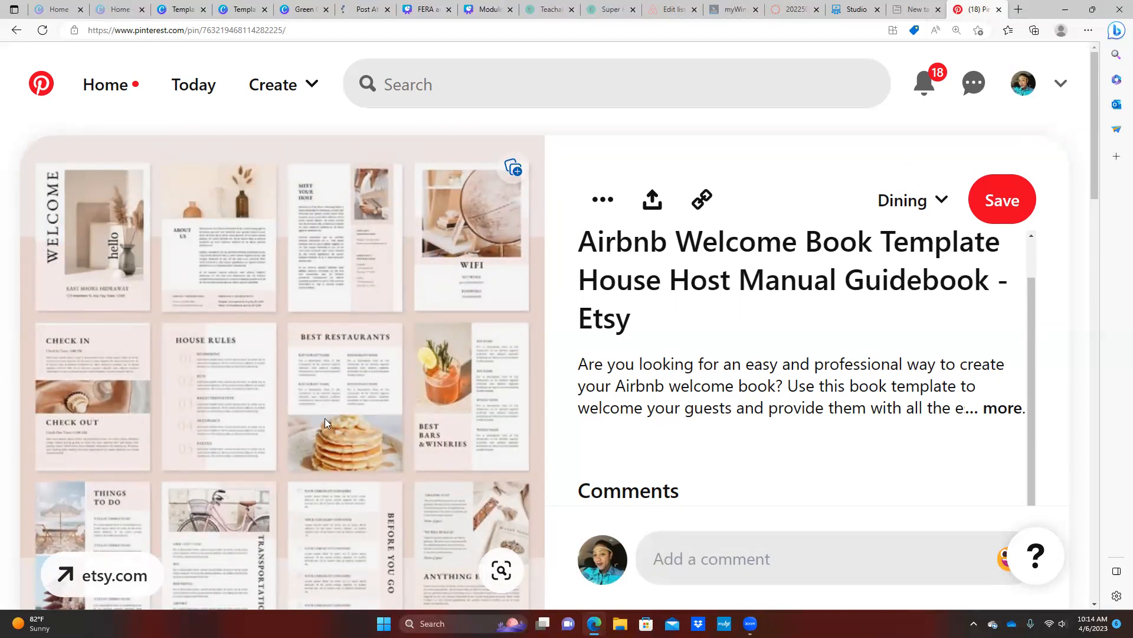
{"action": "scroll", "coordinate": [325, 418], "scroll_direction": "down", "scroll_amount": 1}
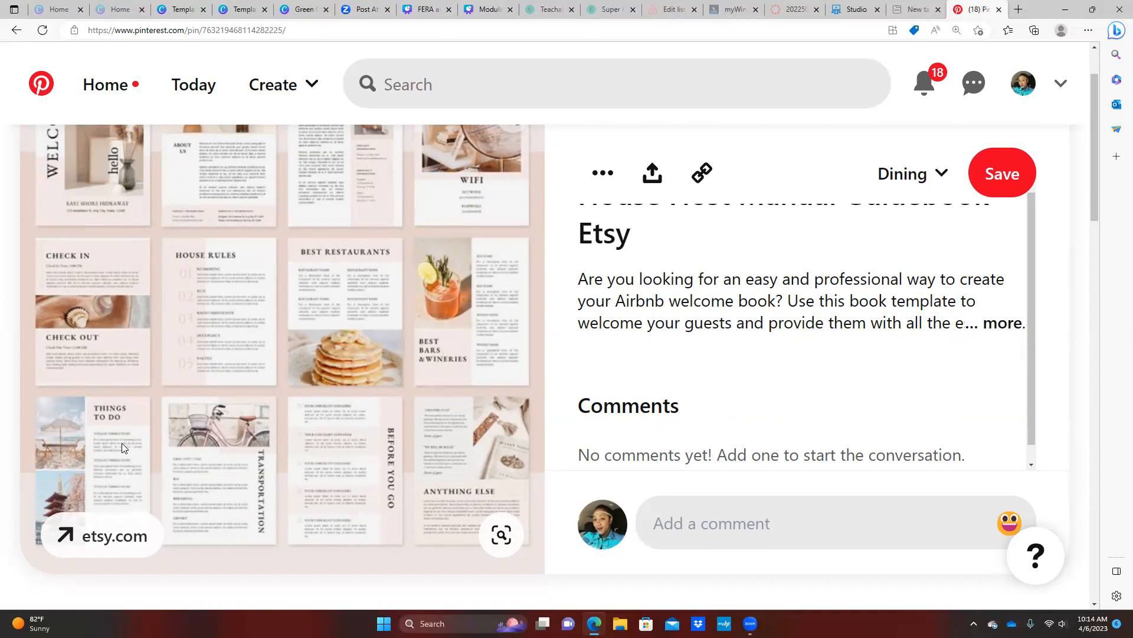
{"action": "scroll", "coordinate": [177, 402], "scroll_direction": "down", "scroll_amount": 1}
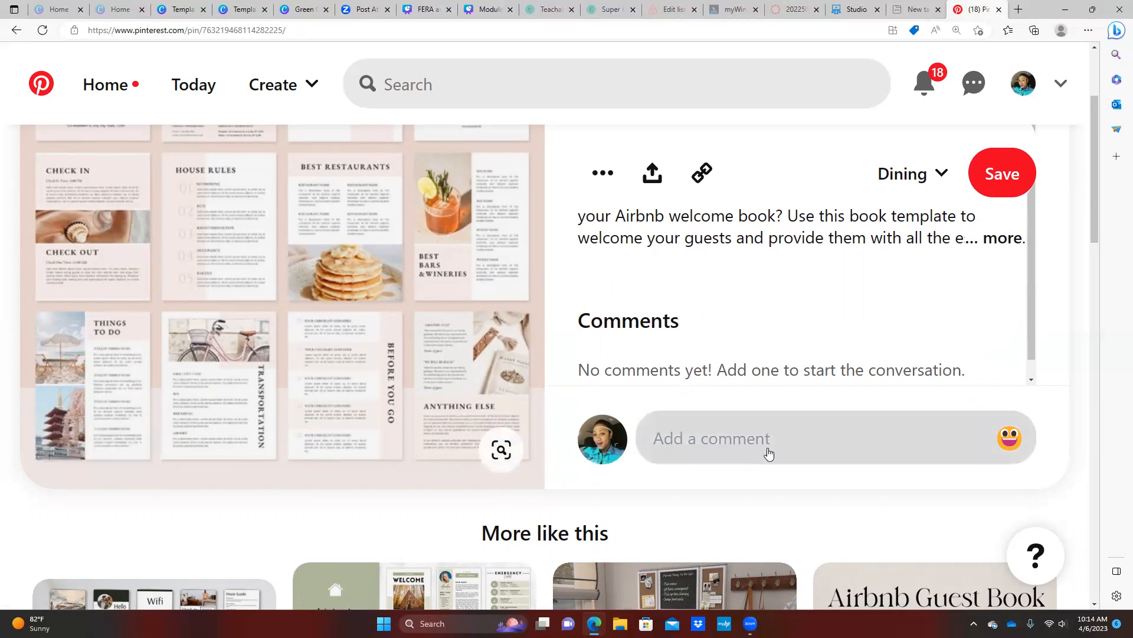
{"action": "scroll", "coordinate": [459, 351], "scroll_direction": "up", "scroll_amount": 2}
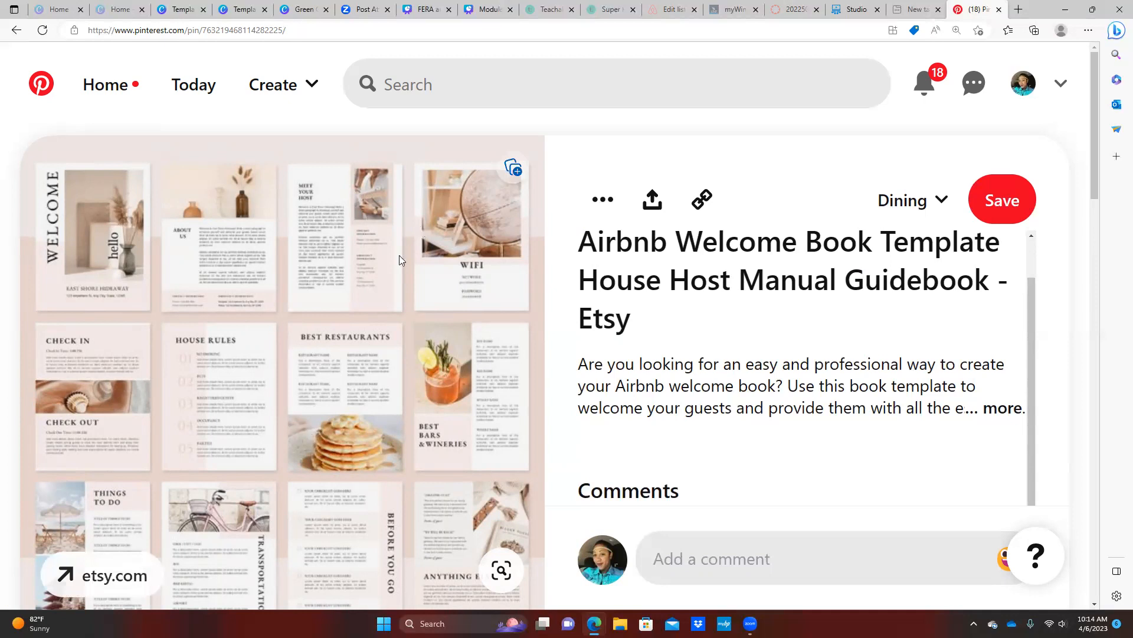
{"action": "left_click", "coordinate": [241, 11]}
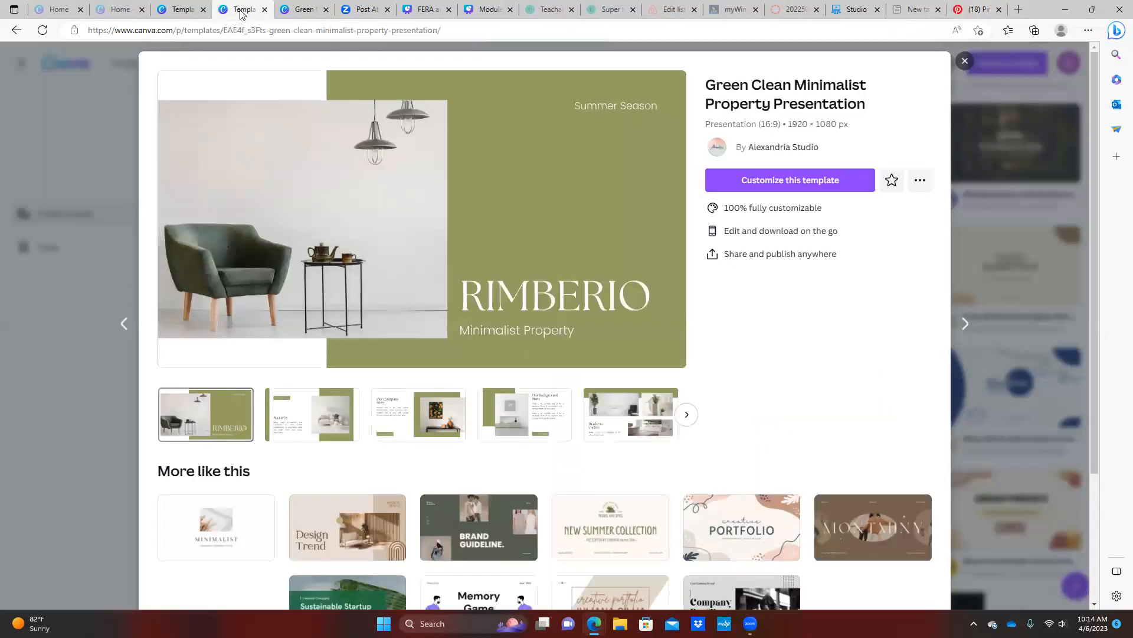
Customize the Blue Modern Bed & Breakfast trifold brochure template as a new design
{"action": "left_click", "coordinate": [178, 13]}
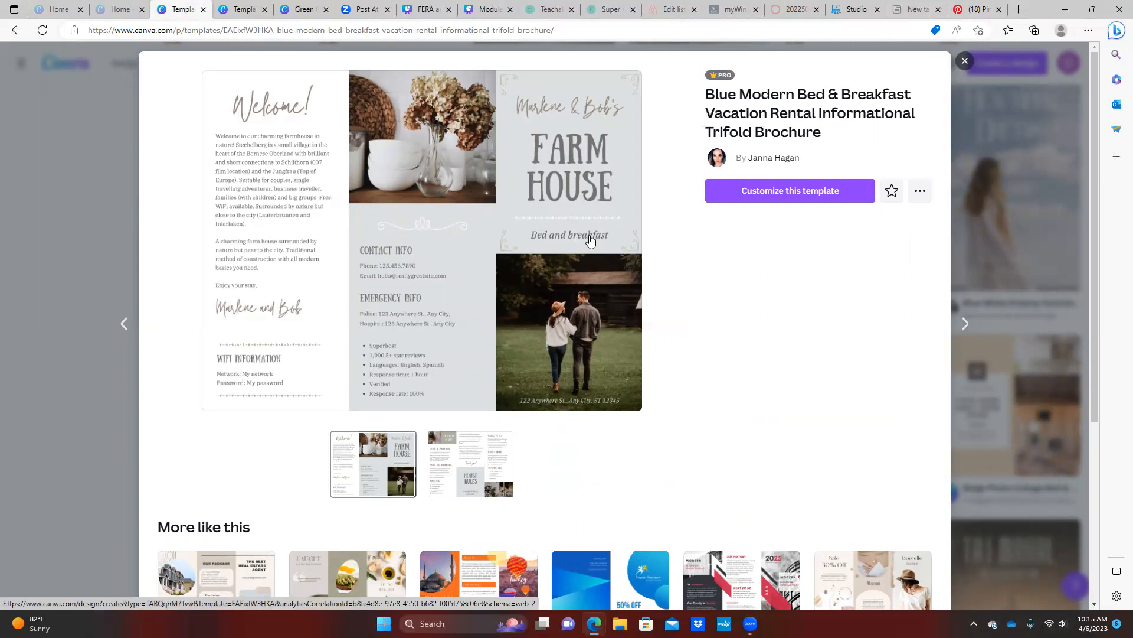
{"action": "left_click", "coordinate": [782, 201]}
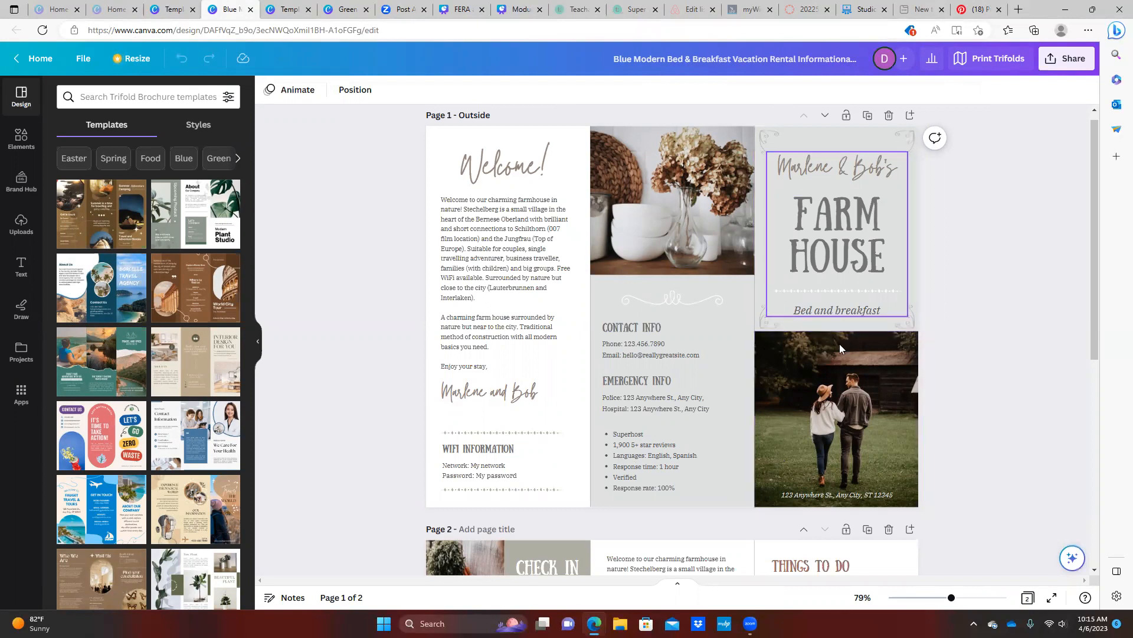
{"action": "scroll", "coordinate": [597, 307], "scroll_direction": "down", "scroll_amount": 3}
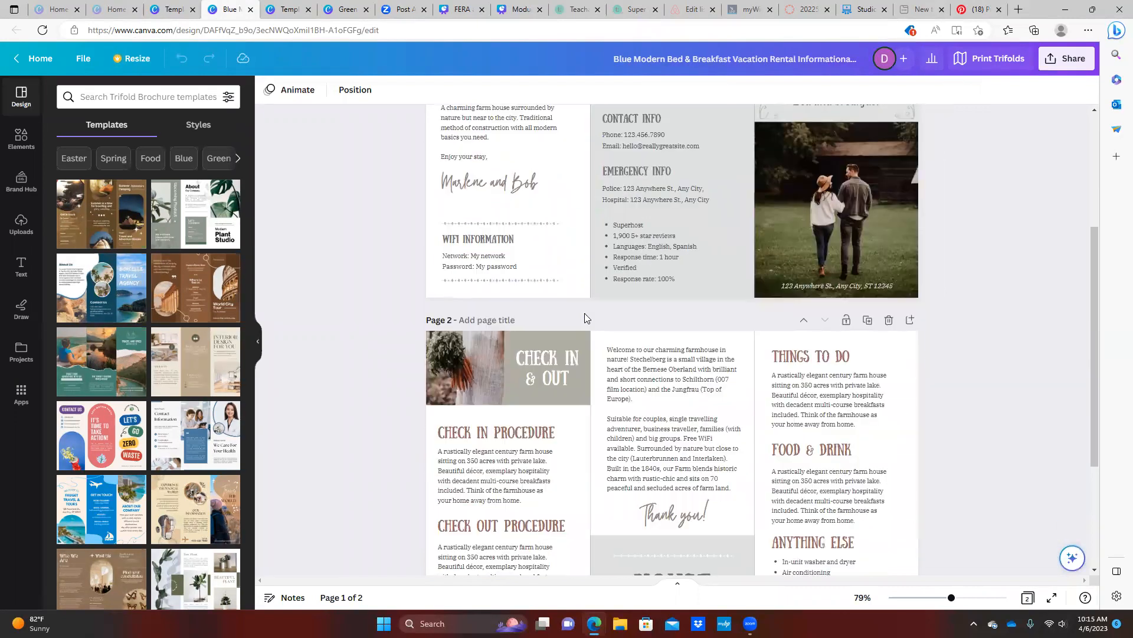
{"action": "scroll", "coordinate": [567, 319], "scroll_direction": "down", "scroll_amount": 2}
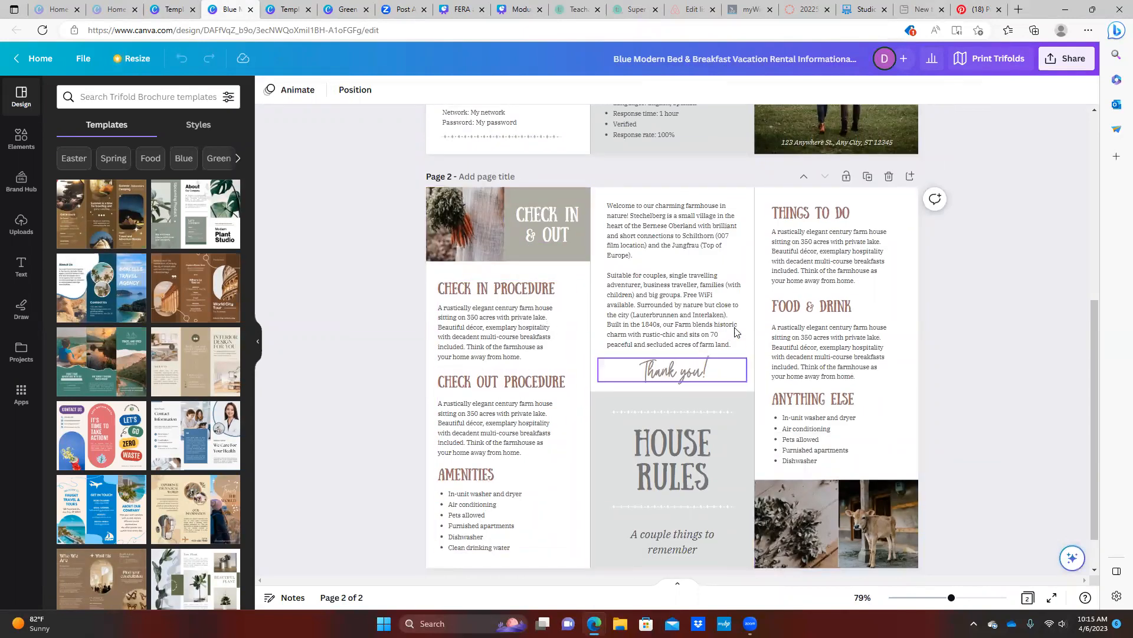
{"action": "scroll", "coordinate": [737, 332], "scroll_direction": "down", "scroll_amount": 1}
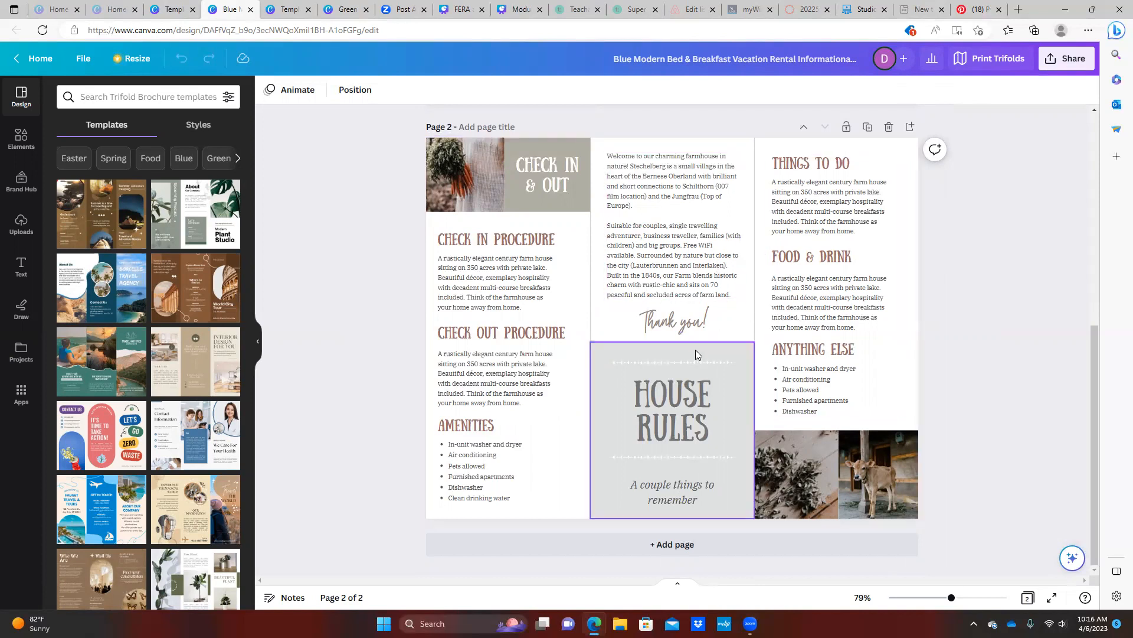
{"action": "scroll", "coordinate": [691, 347], "scroll_direction": "up", "scroll_amount": 2}
{"action": "scroll", "coordinate": [673, 346], "scroll_direction": "up", "scroll_amount": 2}
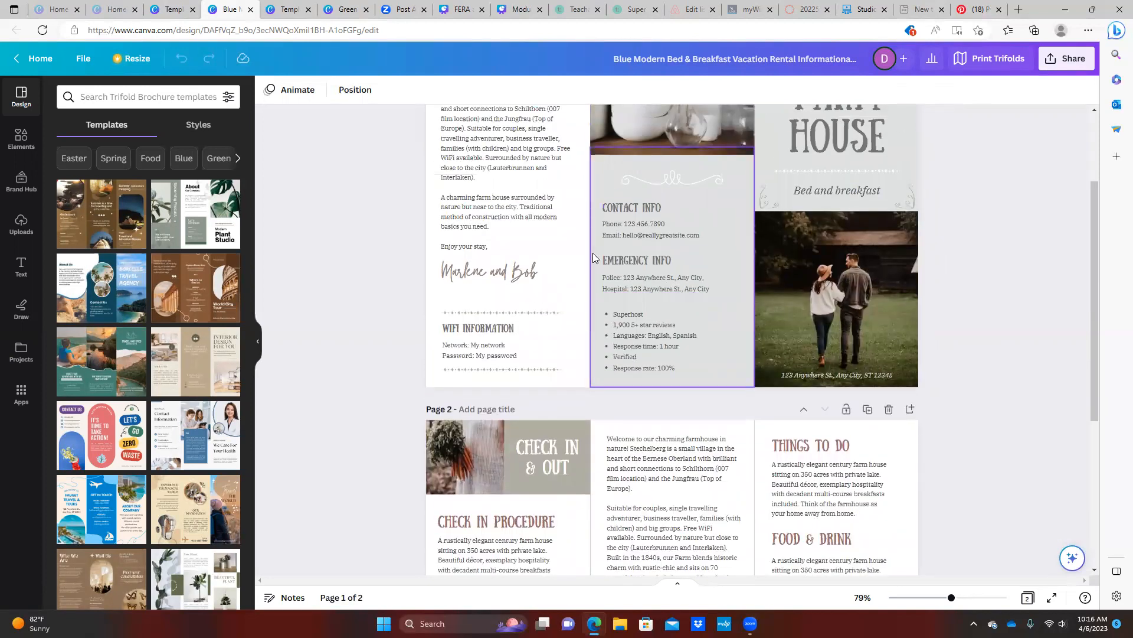
{"action": "scroll", "coordinate": [631, 243], "scroll_direction": "up", "scroll_amount": 2}
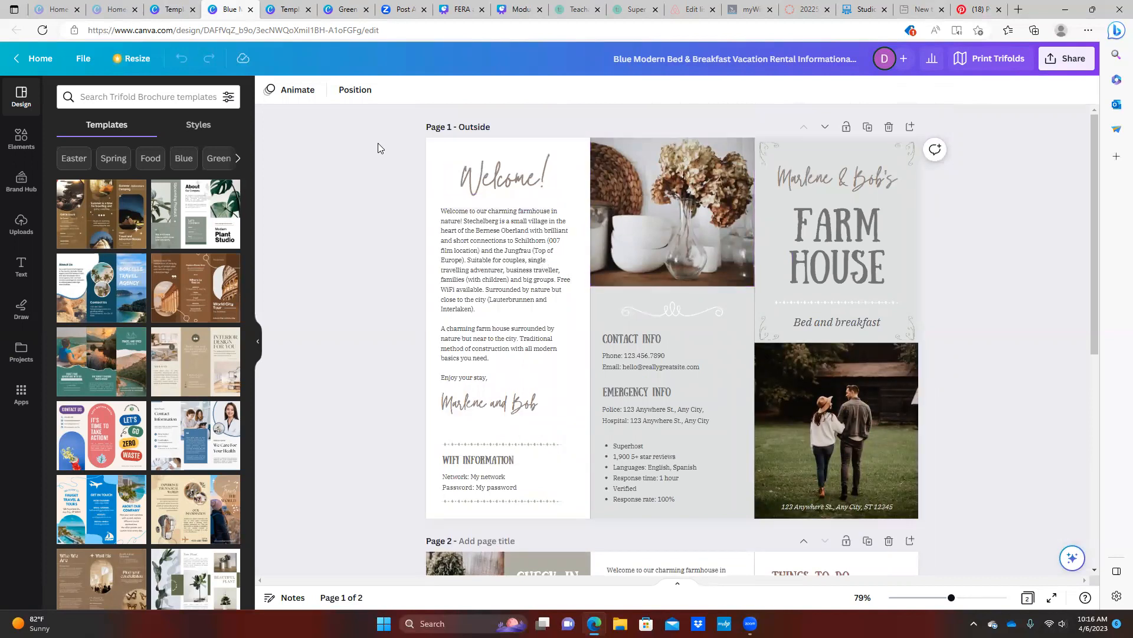
Glance at the Green Clean Minimalist template, then leave the trifold design for Canva's home page
{"action": "left_click", "coordinate": [286, 10]}
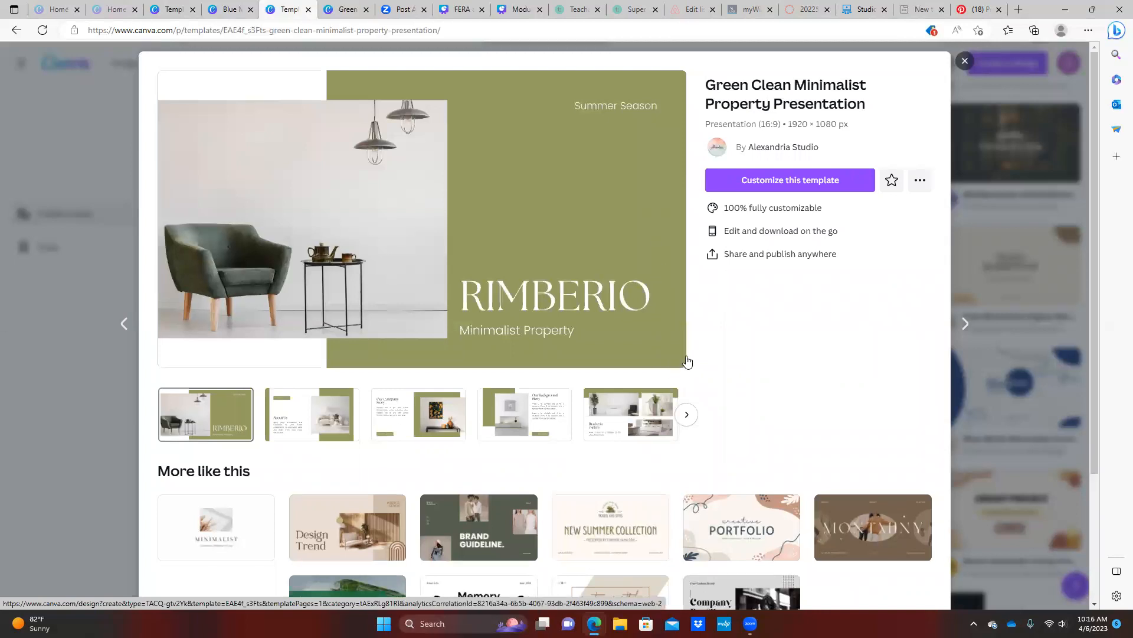
{"action": "scroll", "coordinate": [688, 361], "scroll_direction": "down", "scroll_amount": 1}
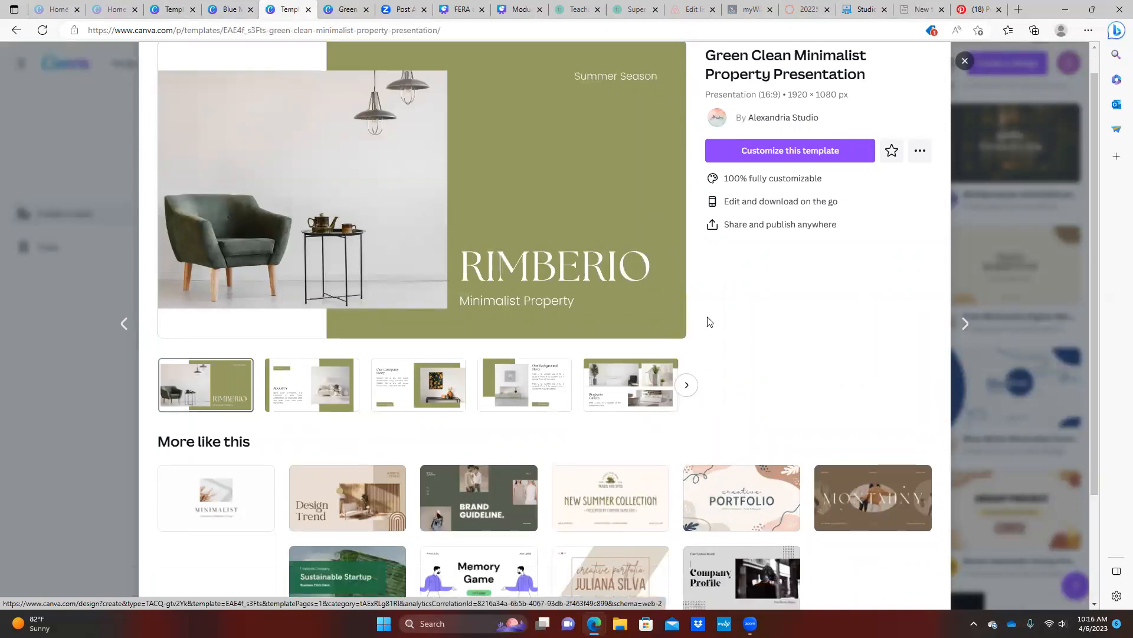
{"action": "scroll", "coordinate": [706, 321], "scroll_direction": "up", "scroll_amount": 1}
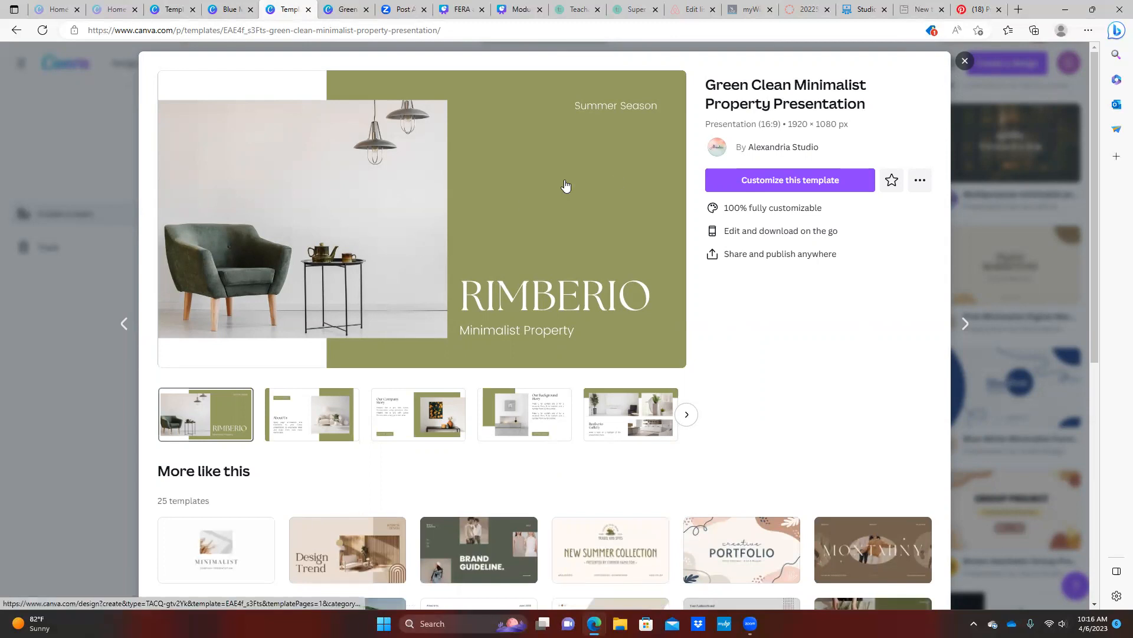
{"action": "left_click", "coordinate": [224, 10]}
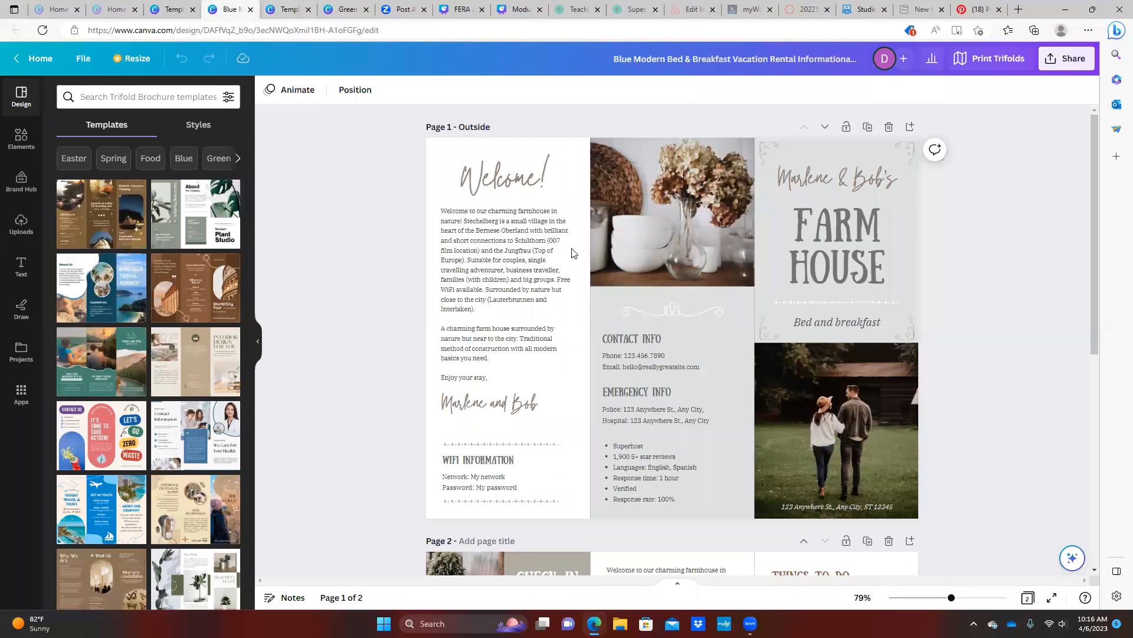
{"action": "left_click", "coordinate": [33, 59]}
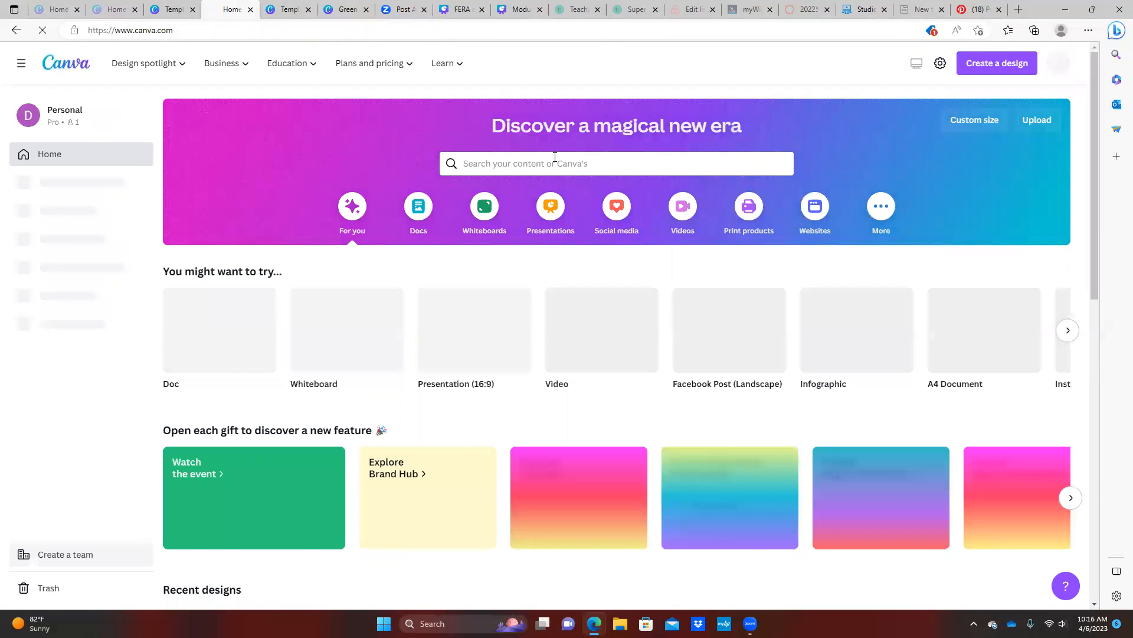
Search Canva templates for 'welcome book airbnb' and scroll through the results
{"action": "left_click", "coordinate": [555, 168]}
{"action": "type", "text": "Ai"}
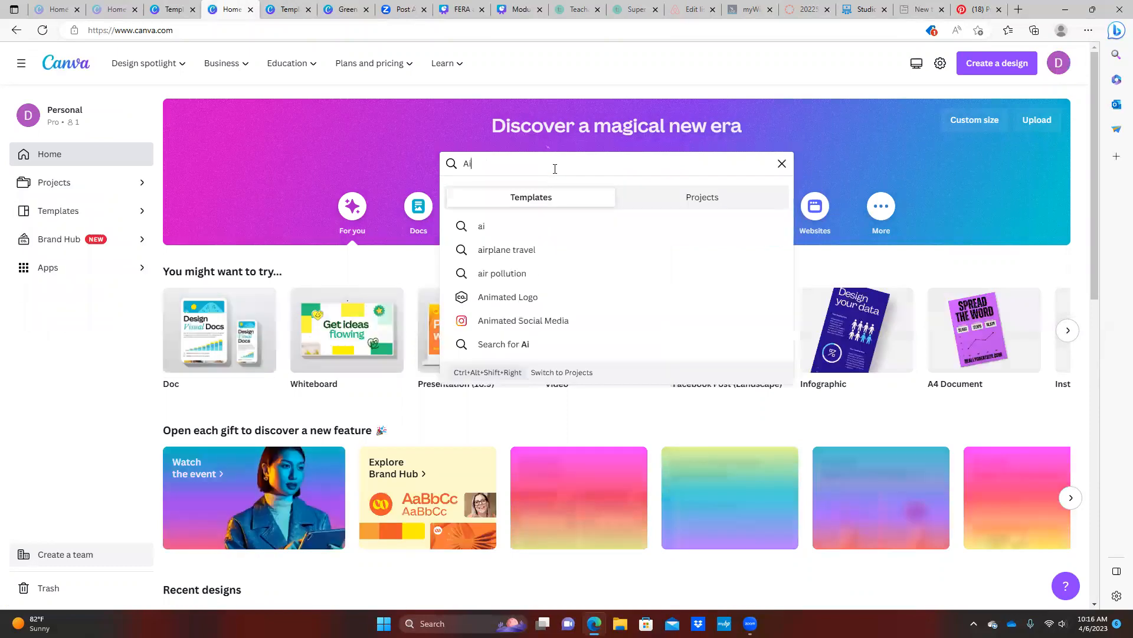
{"action": "type", "text": "rbn"}
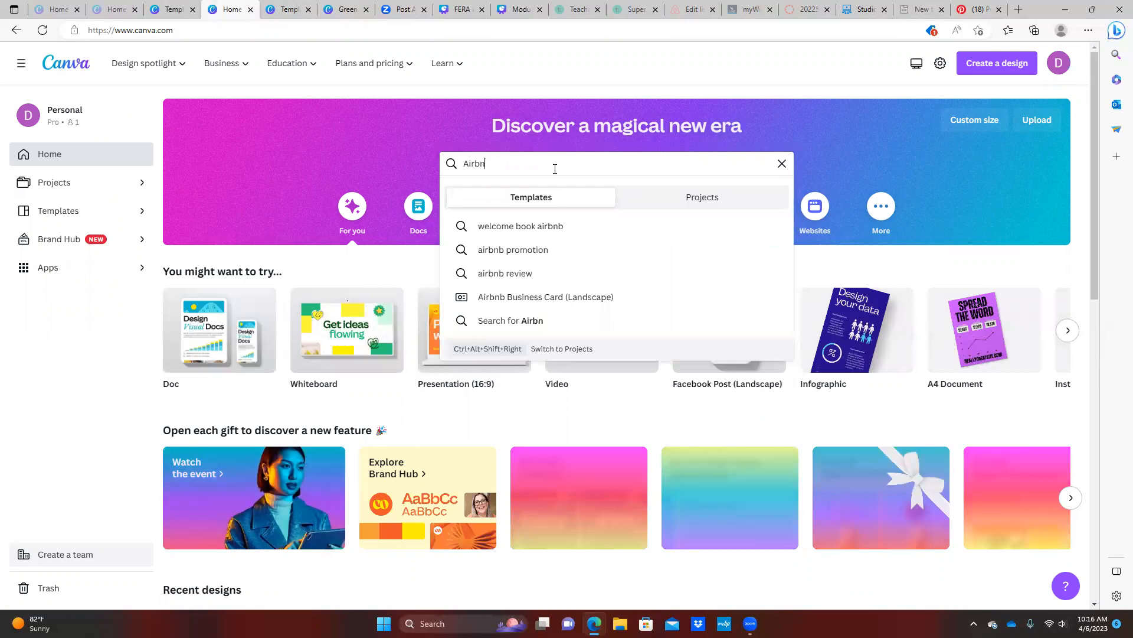
{"action": "type", "text": "b "}
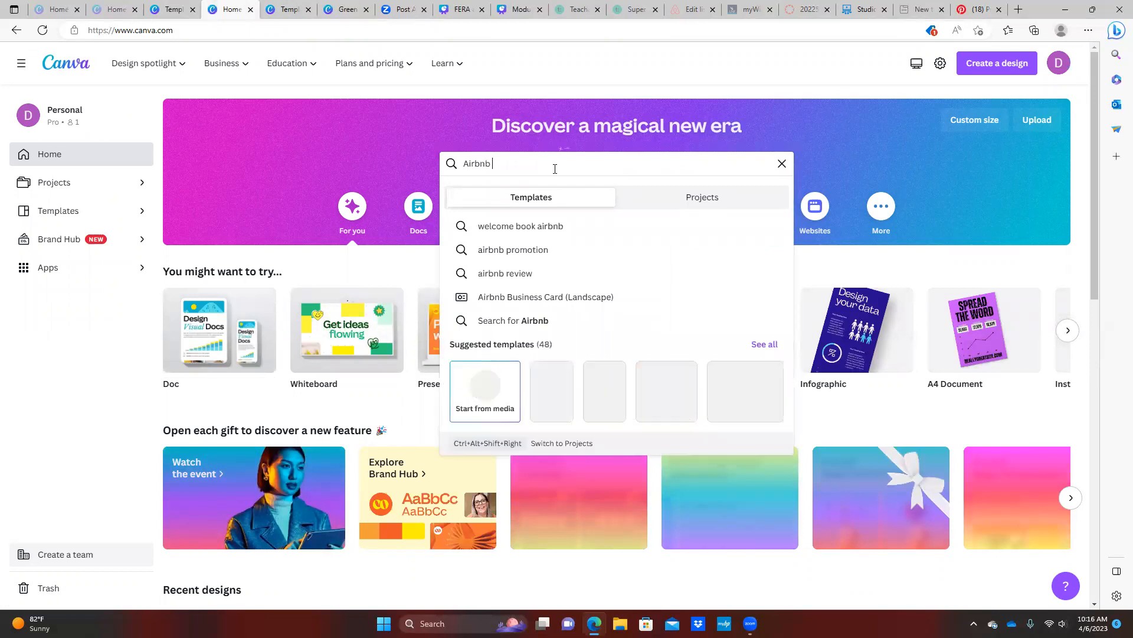
{"action": "type", "text": "wel"}
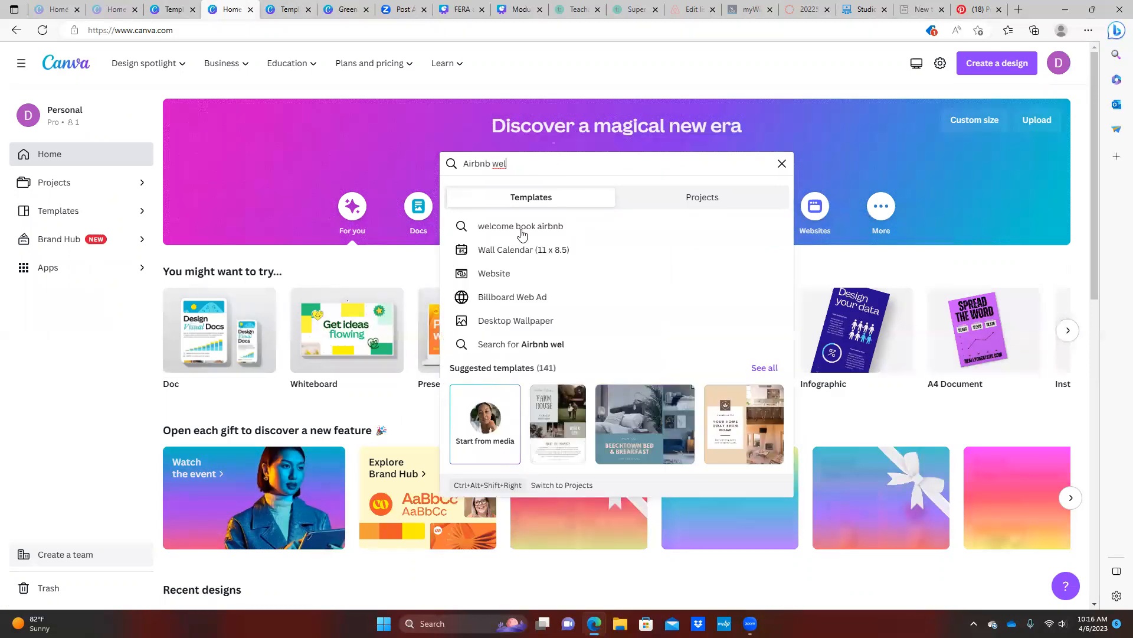
{"action": "left_click", "coordinate": [521, 229]}
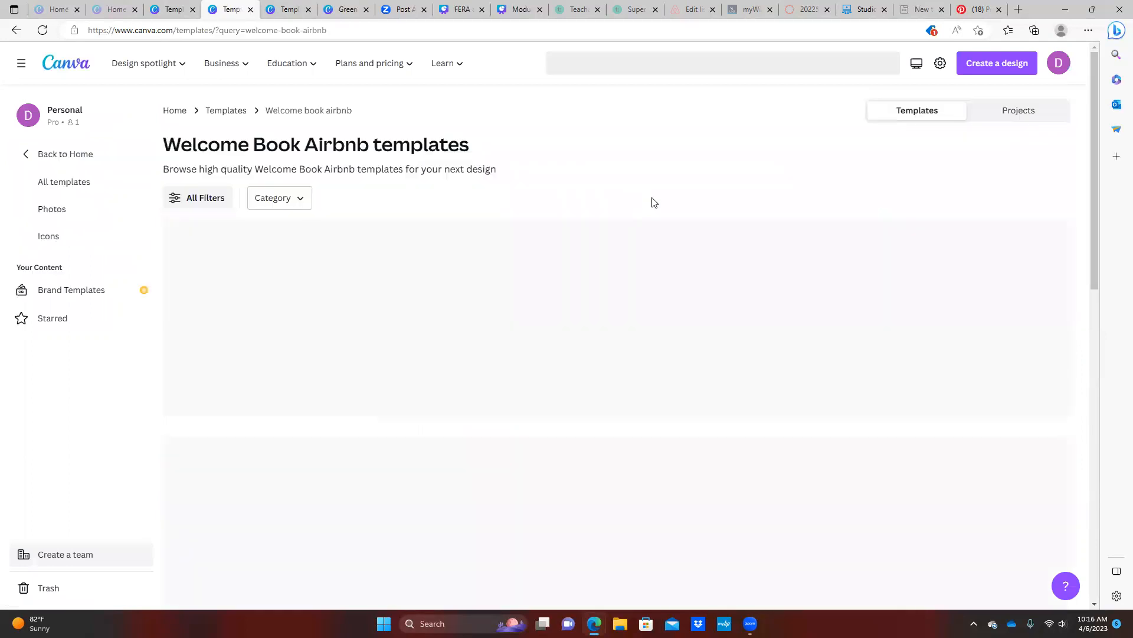
{"action": "scroll", "coordinate": [672, 229], "scroll_direction": "down", "scroll_amount": 2}
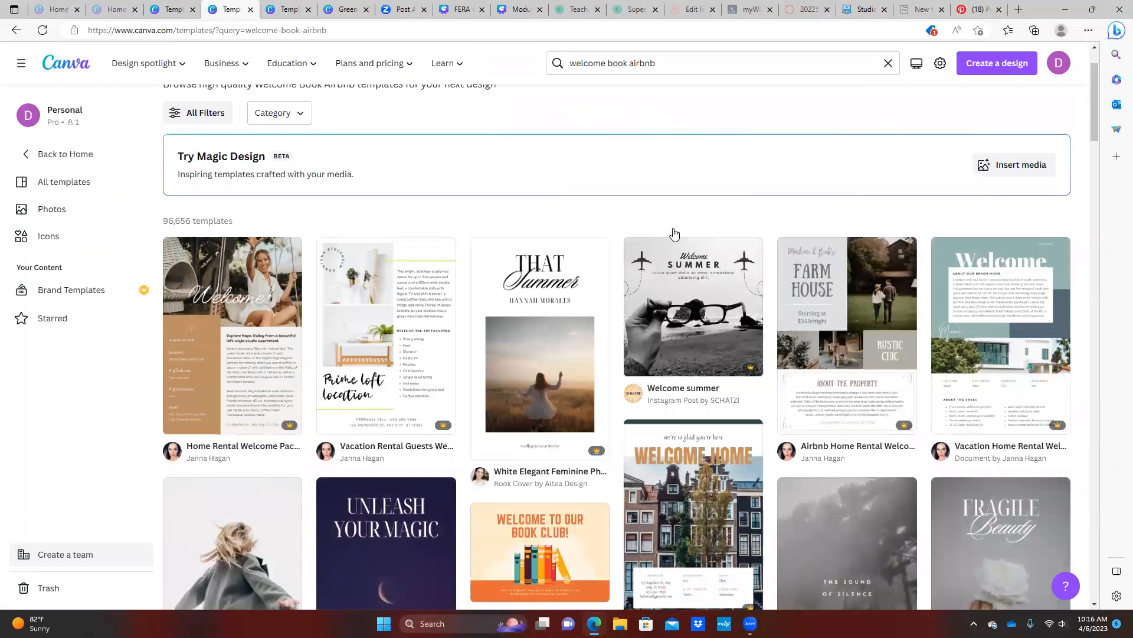
{"action": "scroll", "coordinate": [675, 233], "scroll_direction": "down", "scroll_amount": 5}
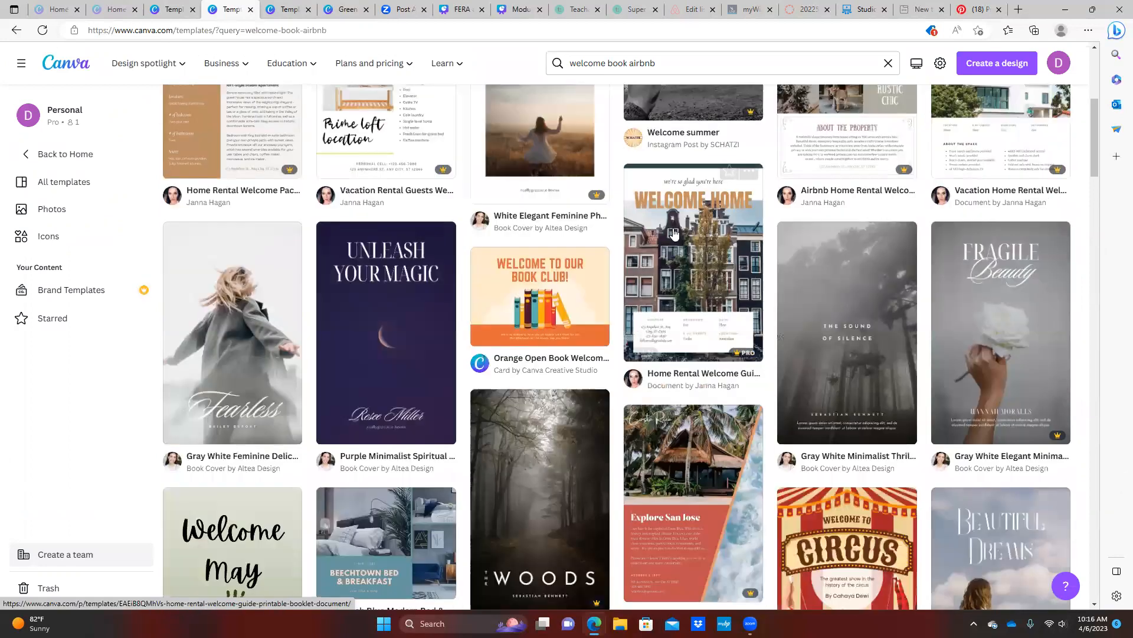
{"action": "scroll", "coordinate": [675, 233], "scroll_direction": "down", "scroll_amount": 4}
{"action": "scroll", "coordinate": [674, 234], "scroll_direction": "down", "scroll_amount": 3}
{"action": "scroll", "coordinate": [675, 234], "scroll_direction": "down", "scroll_amount": 4}
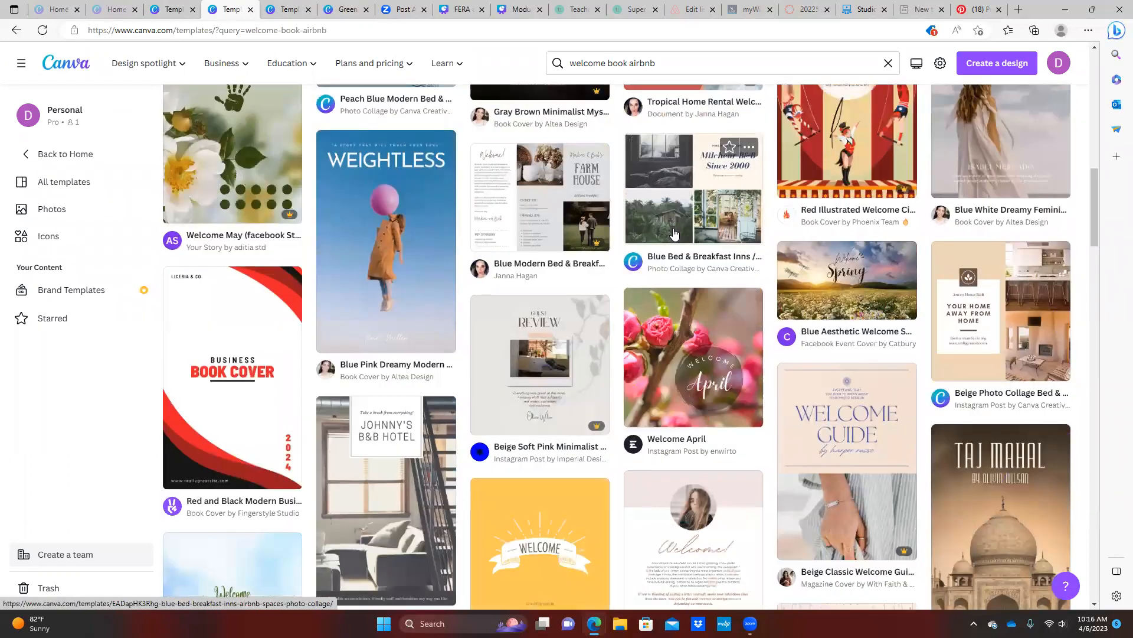
{"action": "scroll", "coordinate": [675, 233], "scroll_direction": "down", "scroll_amount": 3}
{"action": "scroll", "coordinate": [667, 255], "scroll_direction": "down", "scroll_amount": 3}
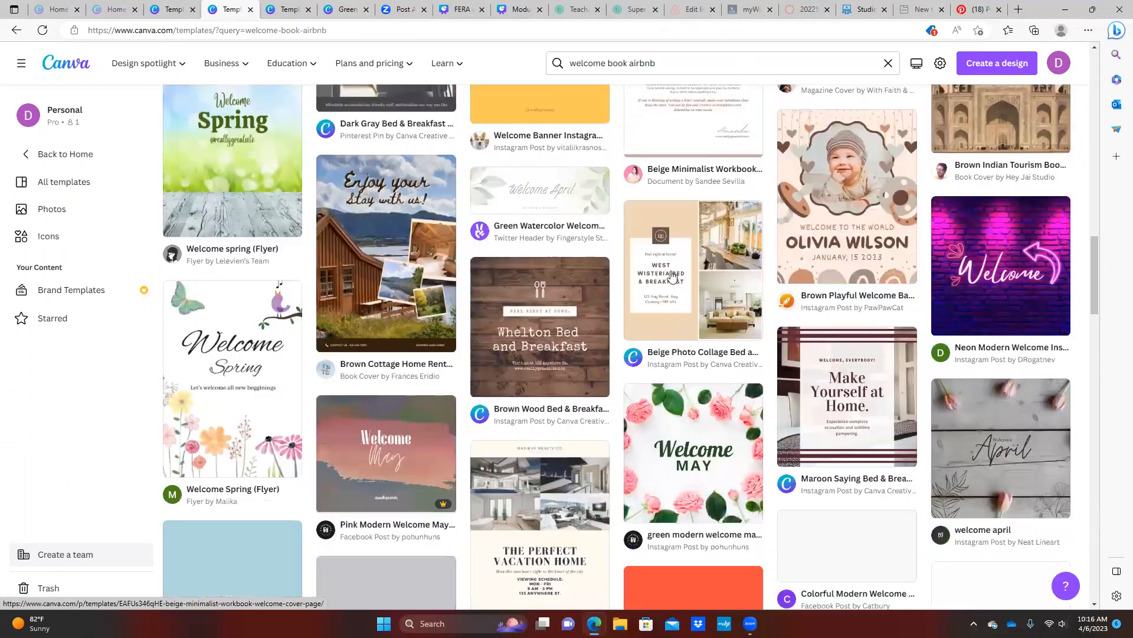
{"action": "scroll", "coordinate": [672, 276], "scroll_direction": "down", "scroll_amount": 15}
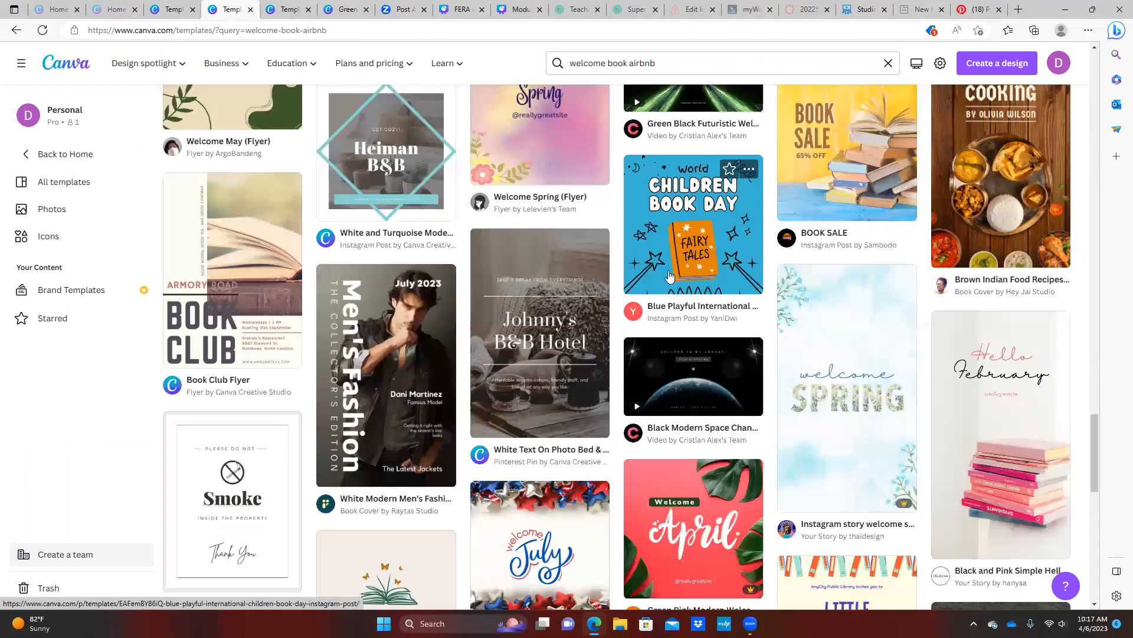
{"action": "scroll", "coordinate": [669, 276], "scroll_direction": "up", "scroll_amount": 15}
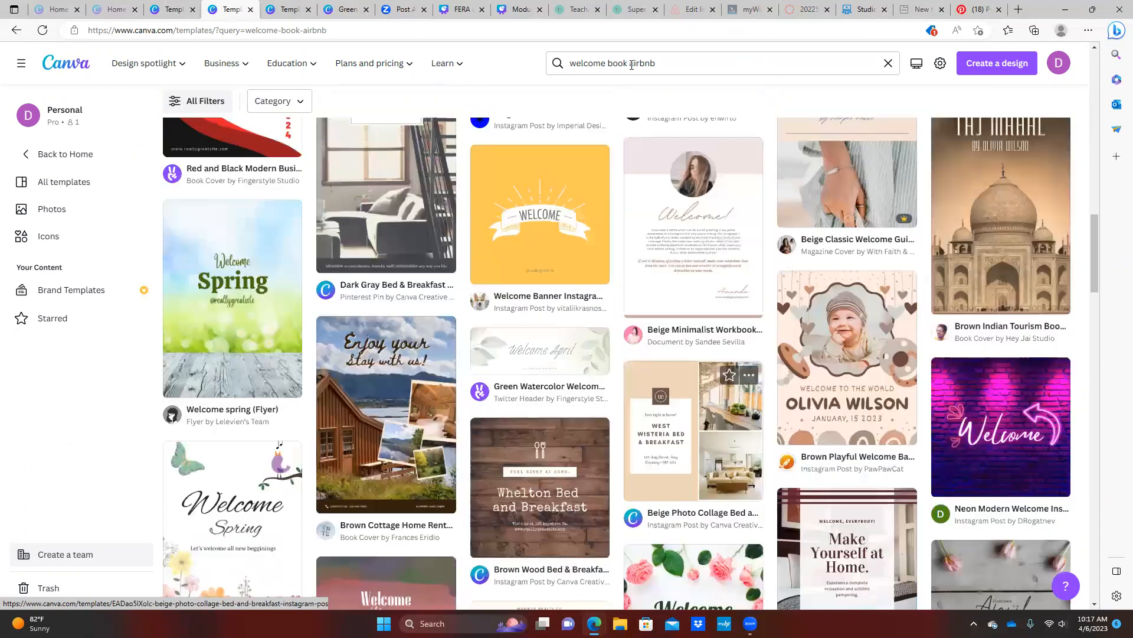
Replace the search with 'minimalist presentation' to show those templates
{"action": "left_click", "coordinate": [632, 63]}
{"action": "left_click_drag", "start_coordinate": [660, 61], "coordinate": [568, 60]}
{"action": "type", "text": "Mini"}
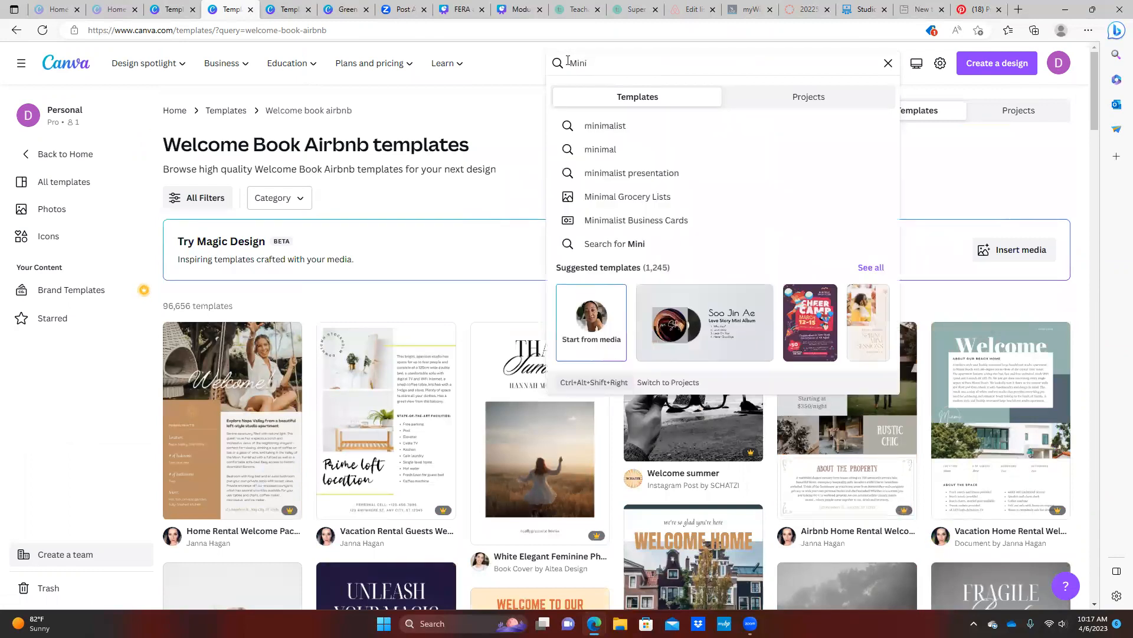
{"action": "left_click", "coordinate": [614, 173]}
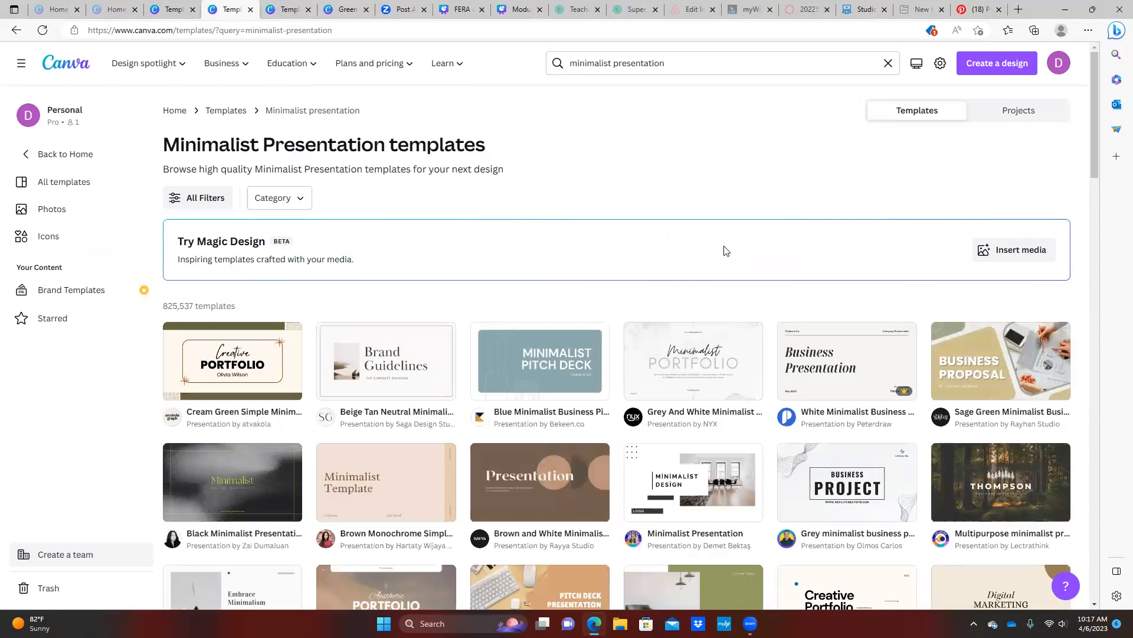
{"action": "scroll", "coordinate": [724, 250], "scroll_direction": "down", "scroll_amount": 3}
{"action": "scroll", "coordinate": [724, 254], "scroll_direction": "down", "scroll_amount": 5}
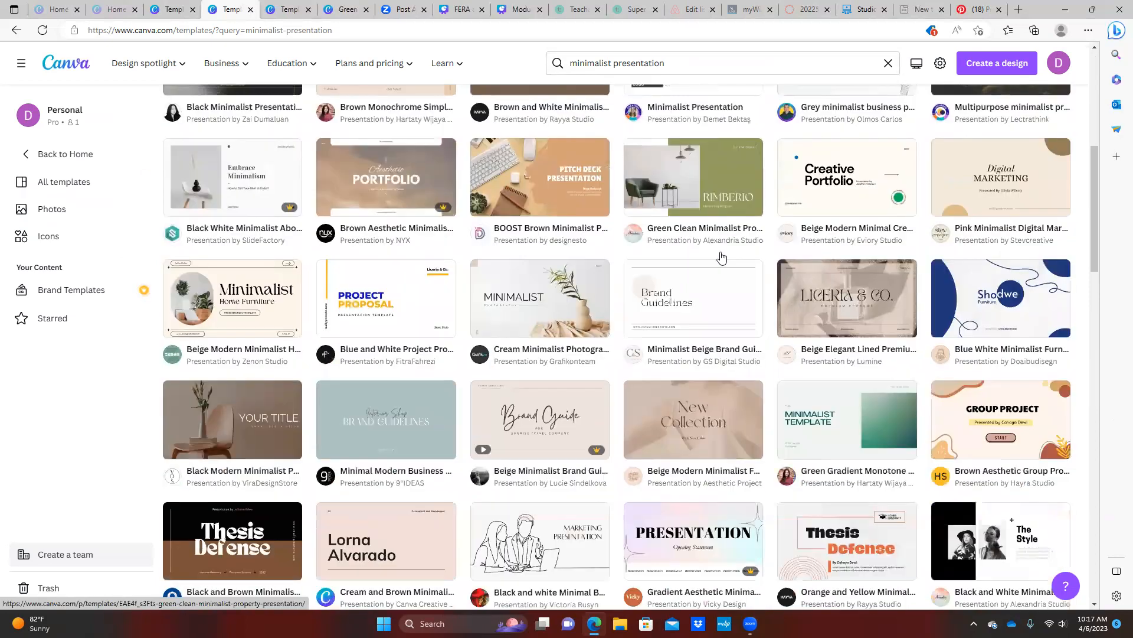
{"action": "scroll", "coordinate": [724, 257], "scroll_direction": "down", "scroll_amount": 6}
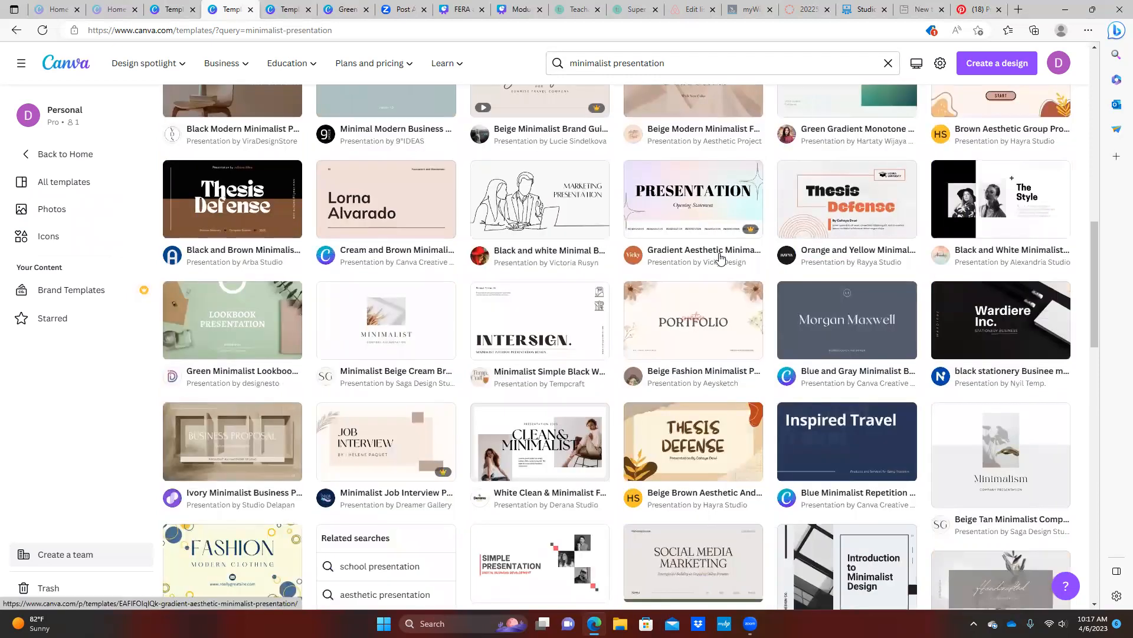
{"action": "scroll", "coordinate": [720, 257], "scroll_direction": "down", "scroll_amount": 2}
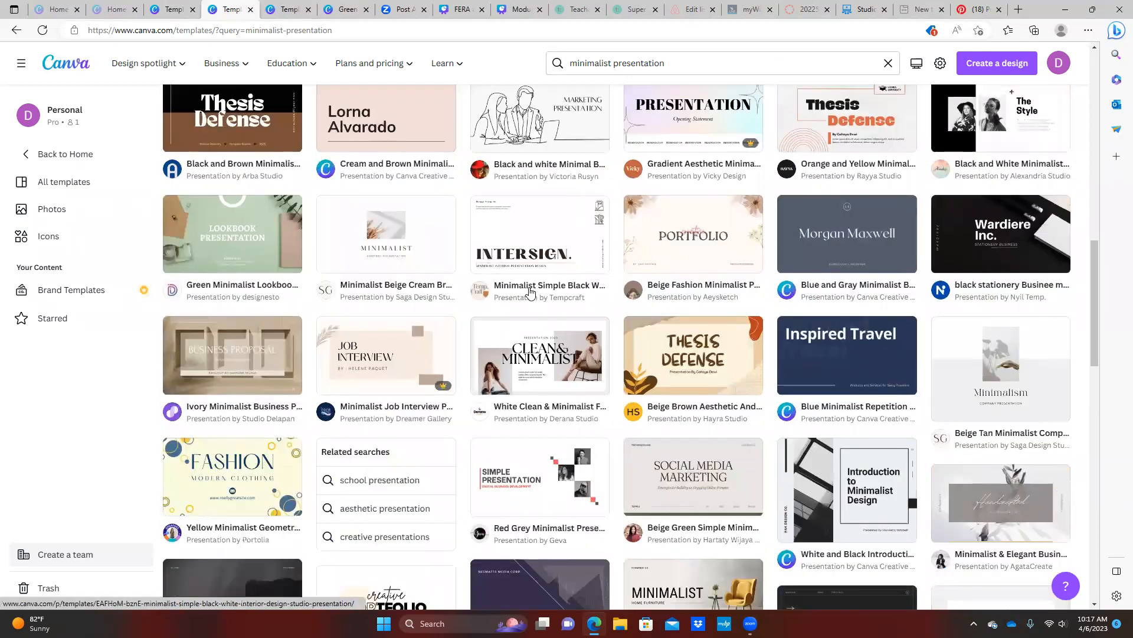
{"action": "scroll", "coordinate": [530, 289], "scroll_direction": "down", "scroll_amount": 2}
{"action": "scroll", "coordinate": [529, 242], "scroll_direction": "down", "scroll_amount": 4}
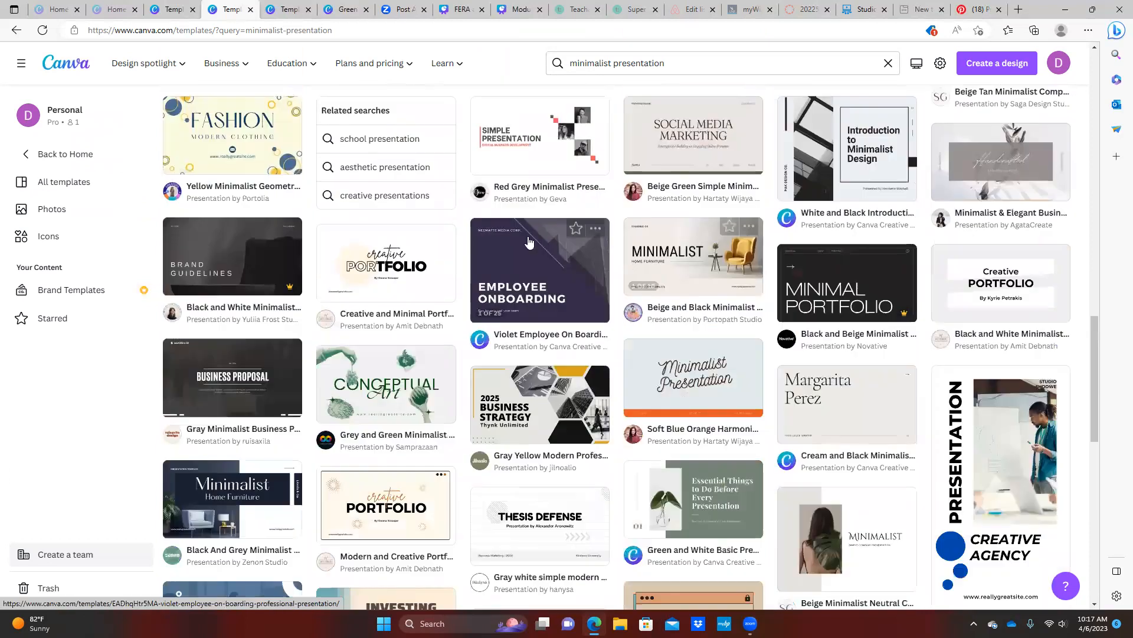
{"action": "scroll", "coordinate": [744, 283], "scroll_direction": "down", "scroll_amount": 2}
{"action": "scroll", "coordinate": [744, 284], "scroll_direction": "down", "scroll_amount": 2}
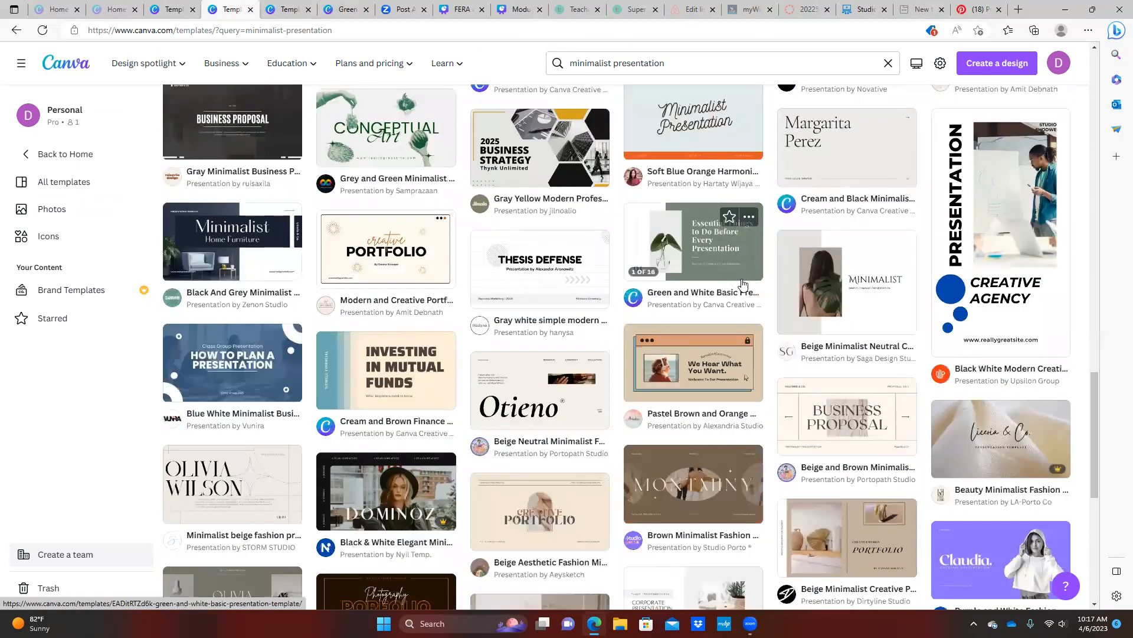
{"action": "scroll", "coordinate": [743, 283], "scroll_direction": "down", "scroll_amount": 4}
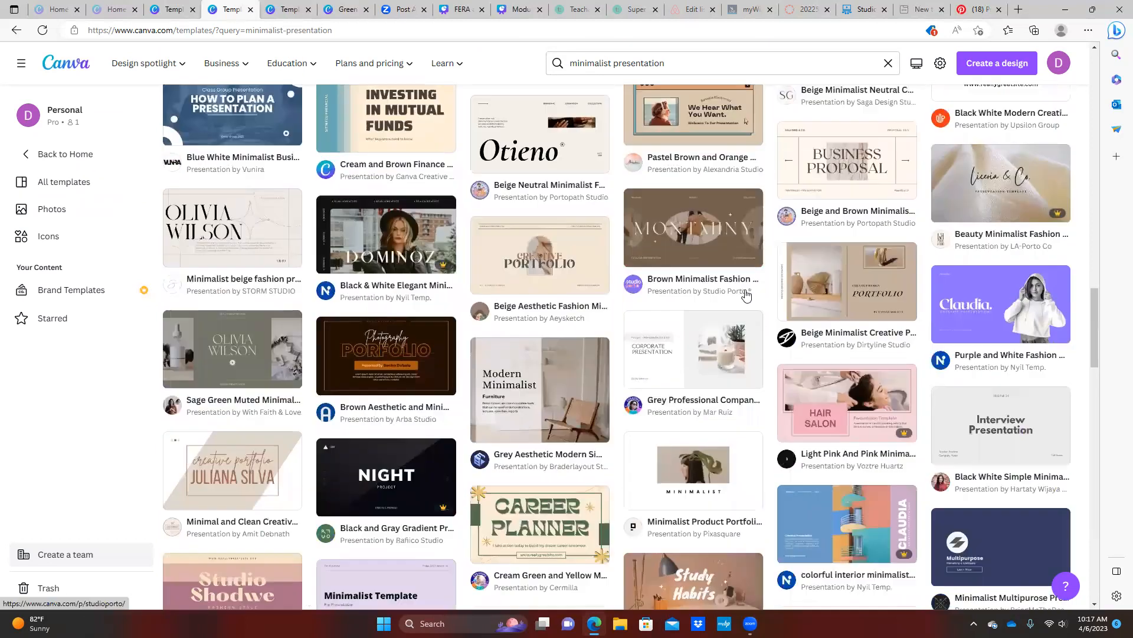
{"action": "scroll", "coordinate": [745, 295], "scroll_direction": "down", "scroll_amount": 3}
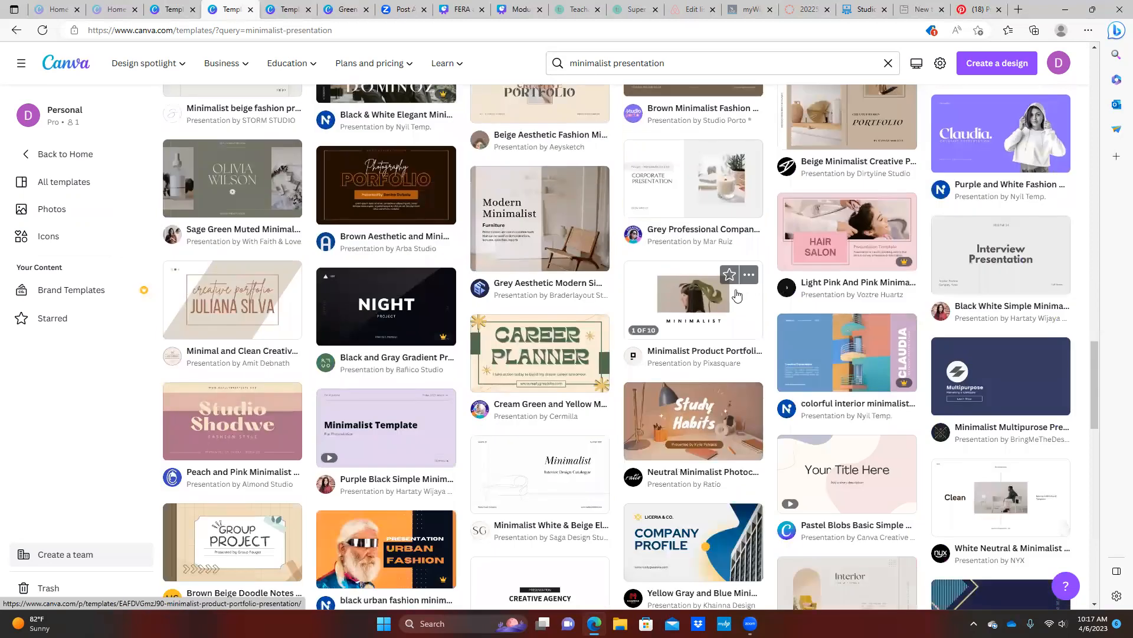
{"action": "scroll", "coordinate": [738, 295], "scroll_direction": "down", "scroll_amount": 3}
{"action": "scroll", "coordinate": [734, 295], "scroll_direction": "down", "scroll_amount": 3}
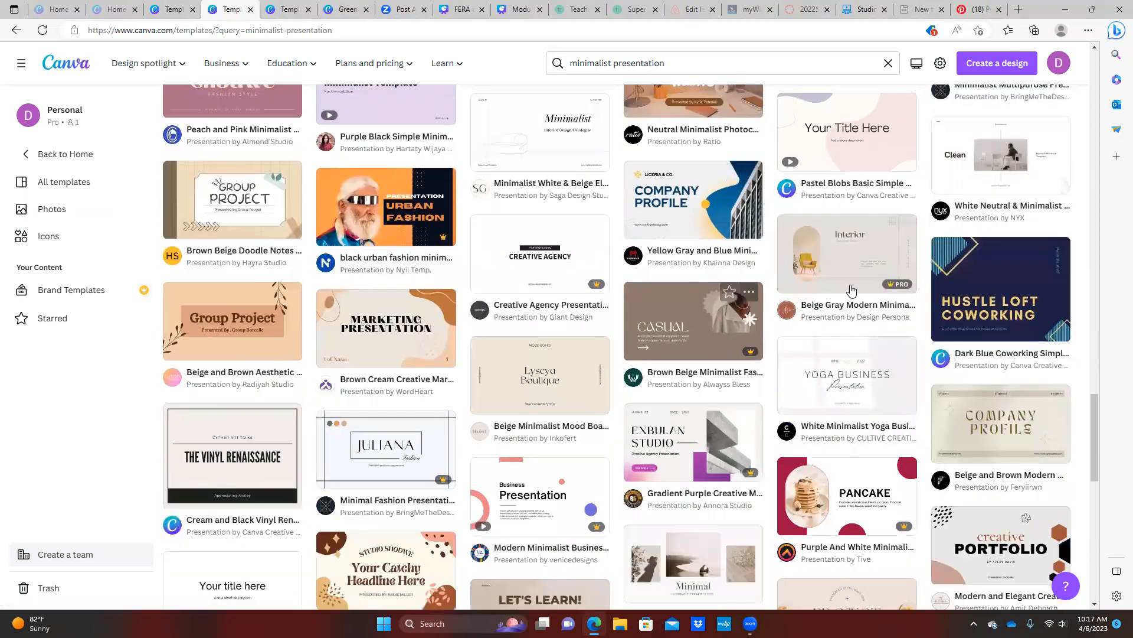
{"action": "mouse_move", "coordinate": [852, 290]}
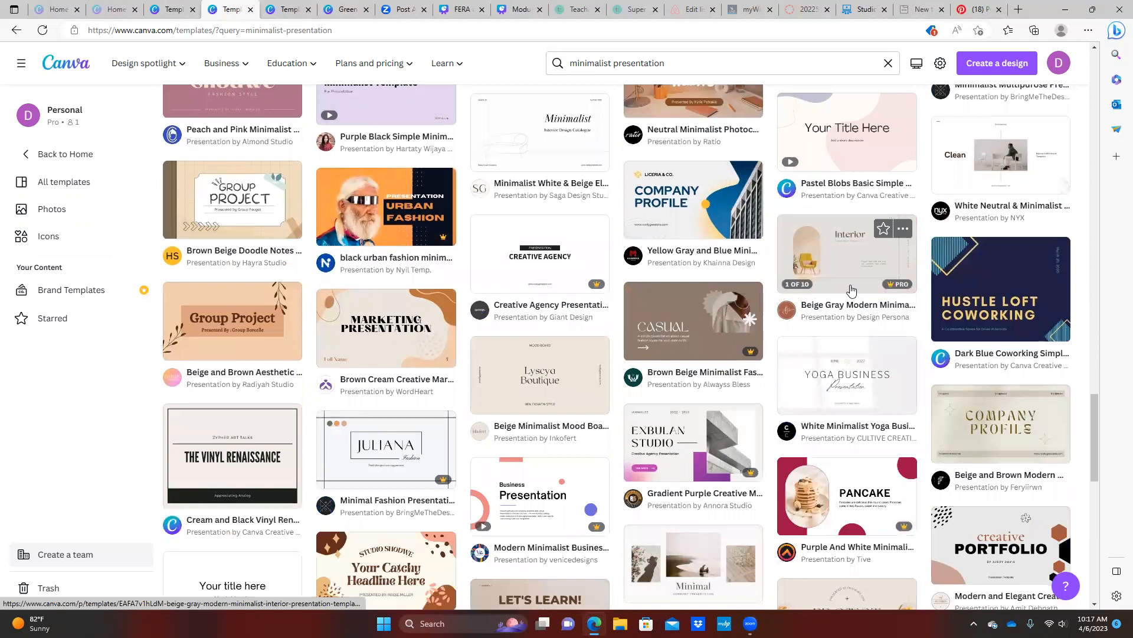
{"action": "scroll", "coordinate": [850, 290], "scroll_direction": "down", "scroll_amount": 5}
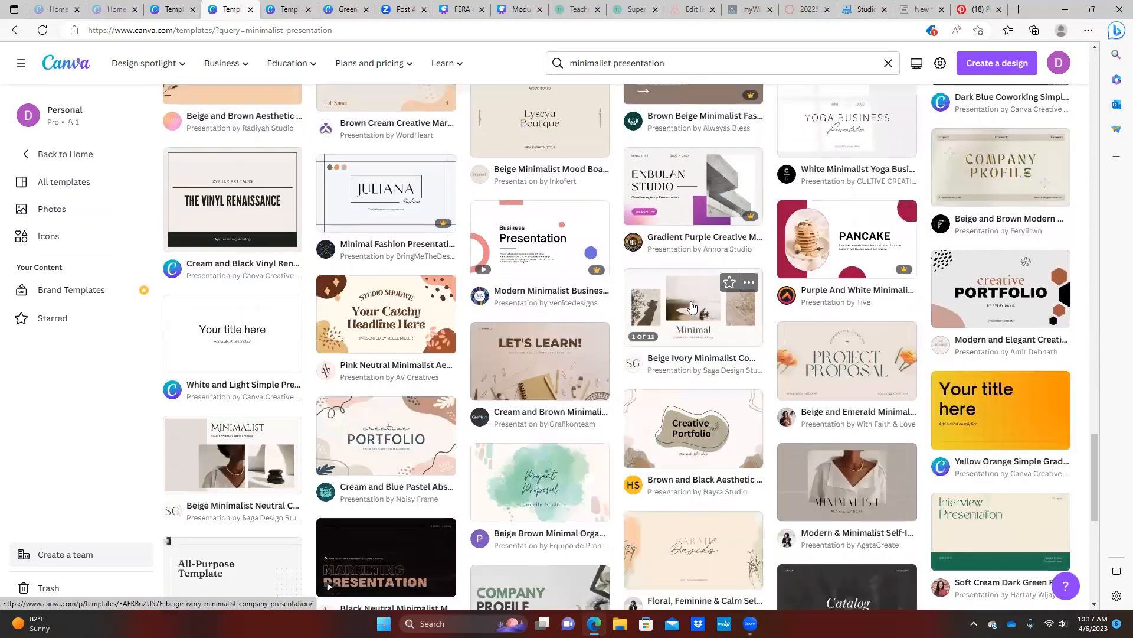
{"action": "mouse_move", "coordinate": [692, 307]}
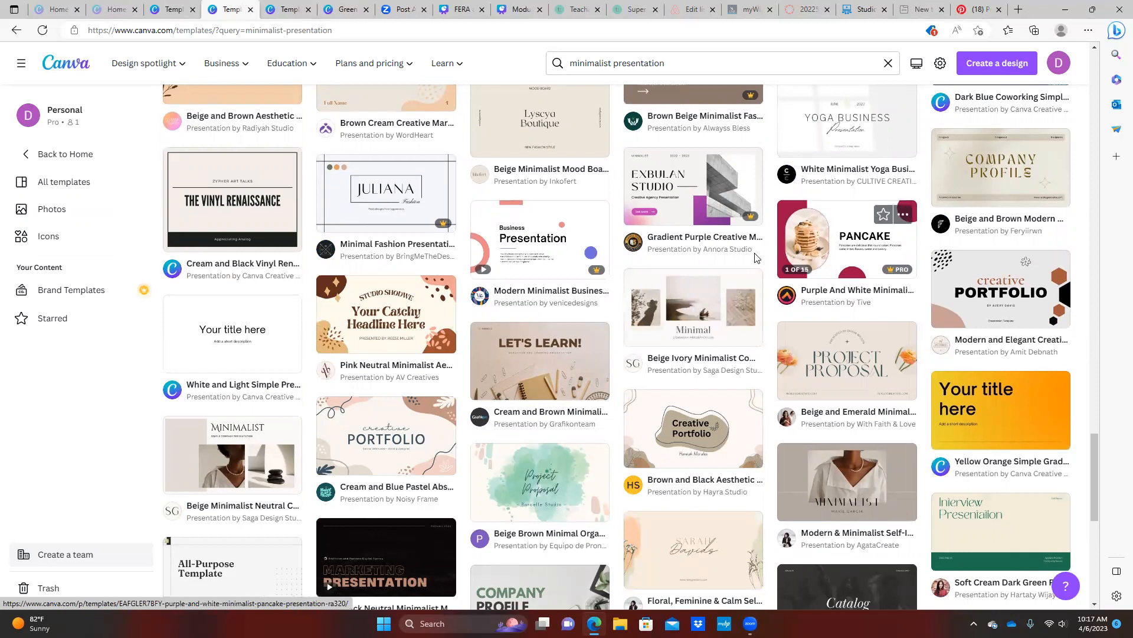
{"action": "scroll", "coordinate": [756, 258], "scroll_direction": "up", "scroll_amount": 8}
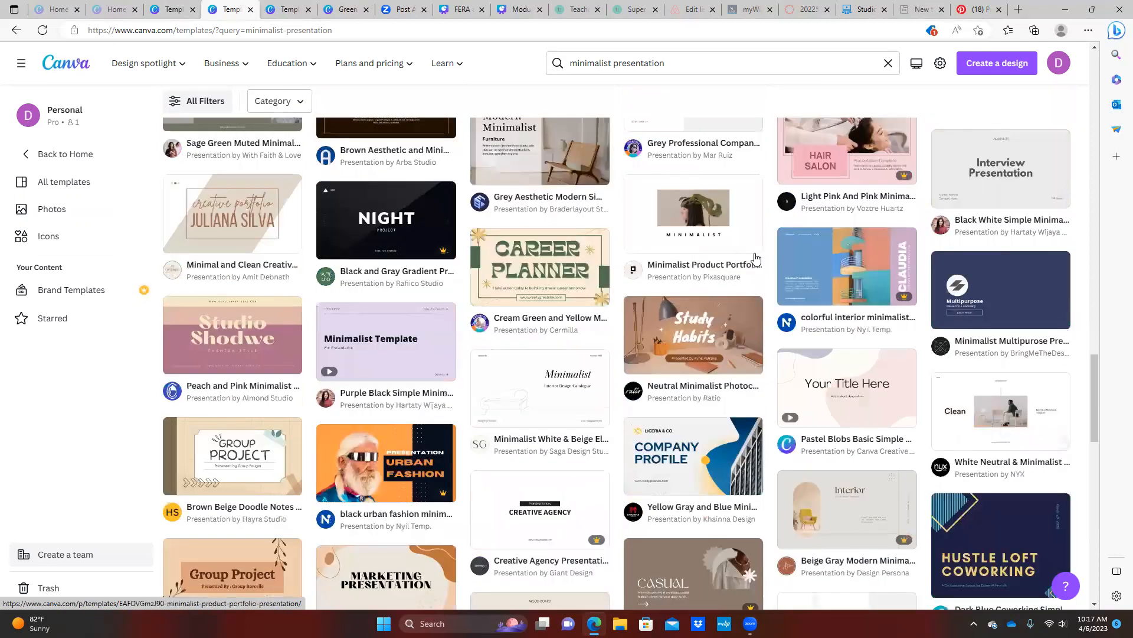
{"action": "scroll", "coordinate": [756, 258], "scroll_direction": "up", "scroll_amount": 10}
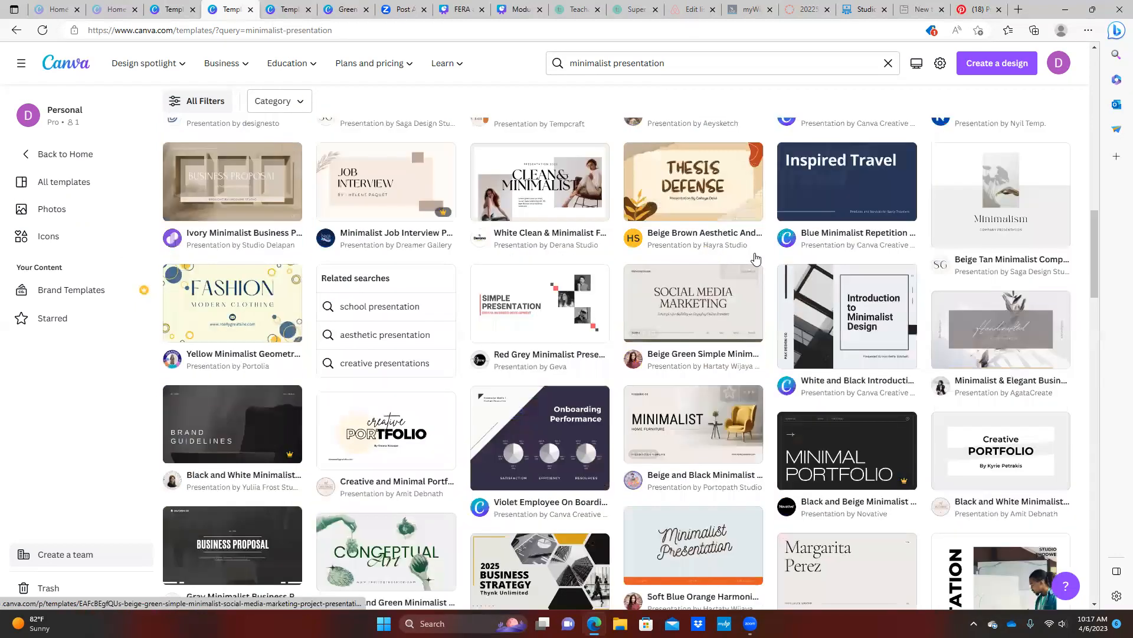
{"action": "scroll", "coordinate": [756, 258], "scroll_direction": "up", "scroll_amount": 5}
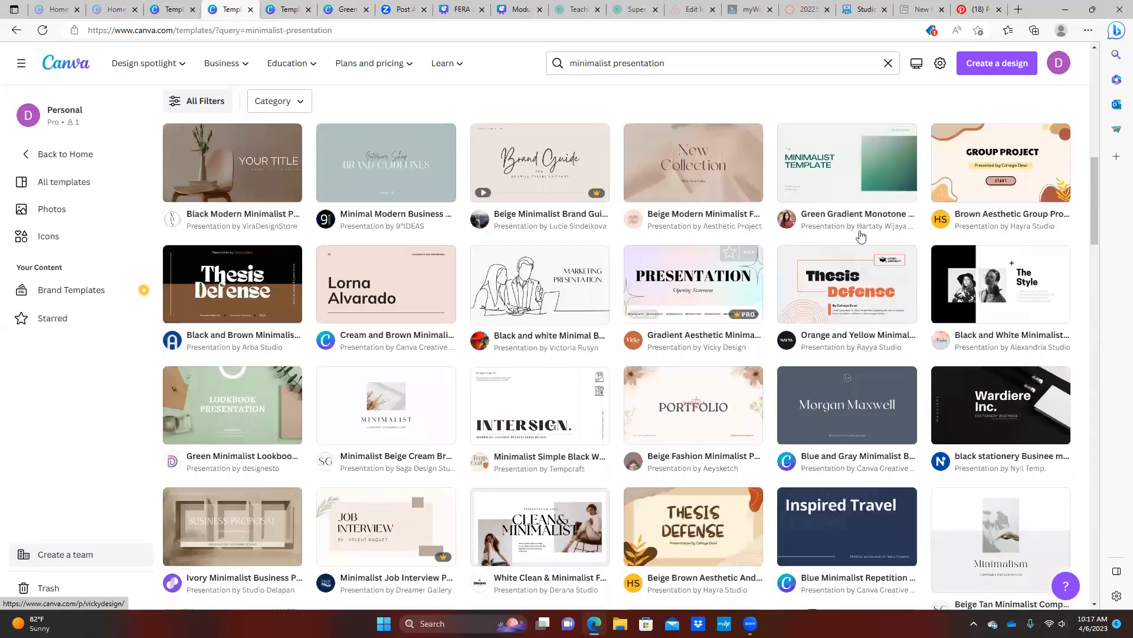
{"action": "scroll", "coordinate": [861, 236], "scroll_direction": "up", "scroll_amount": 4}
{"action": "scroll", "coordinate": [839, 253], "scroll_direction": "up", "scroll_amount": 4}
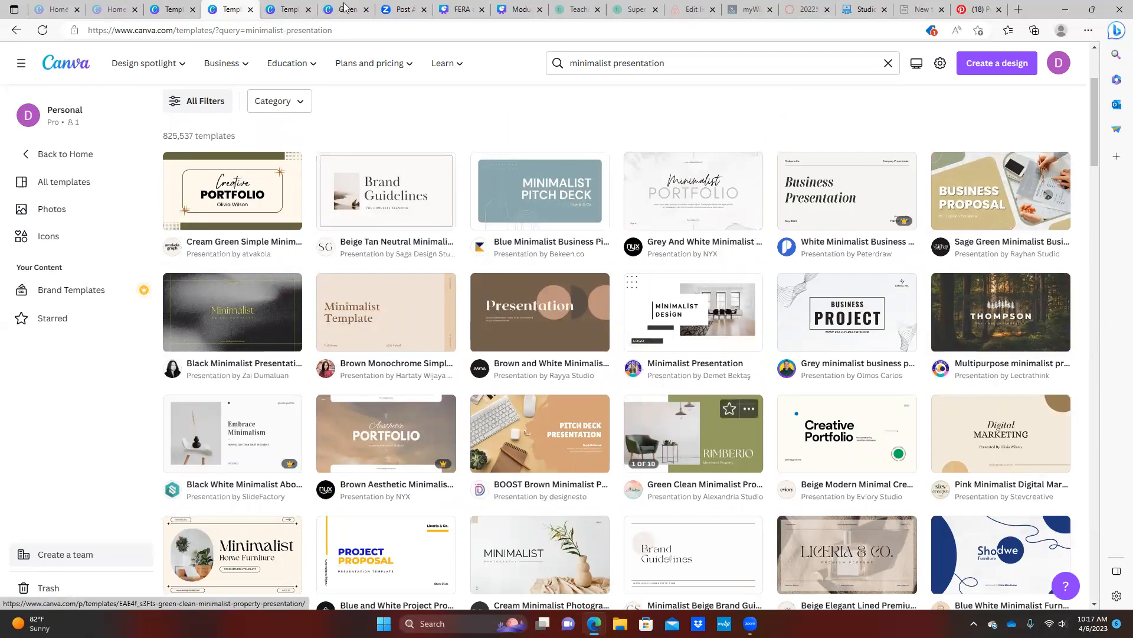
Customize the Green Clean Minimalist Property Presentation template into a new design
{"action": "left_click", "coordinate": [284, 11]}
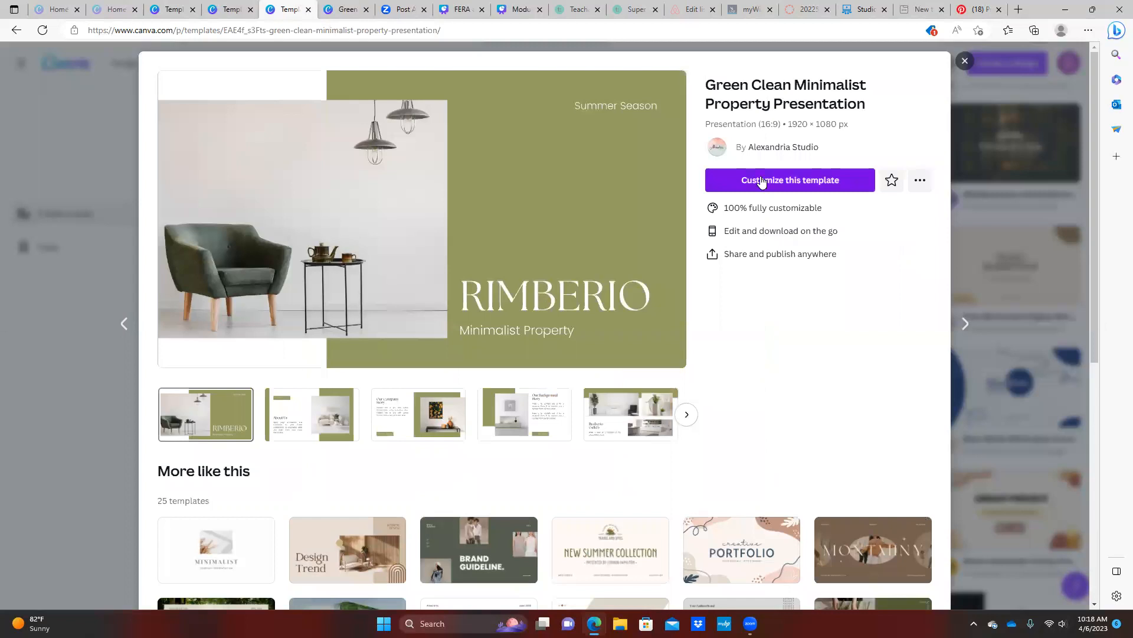
{"action": "left_click", "coordinate": [743, 186]}
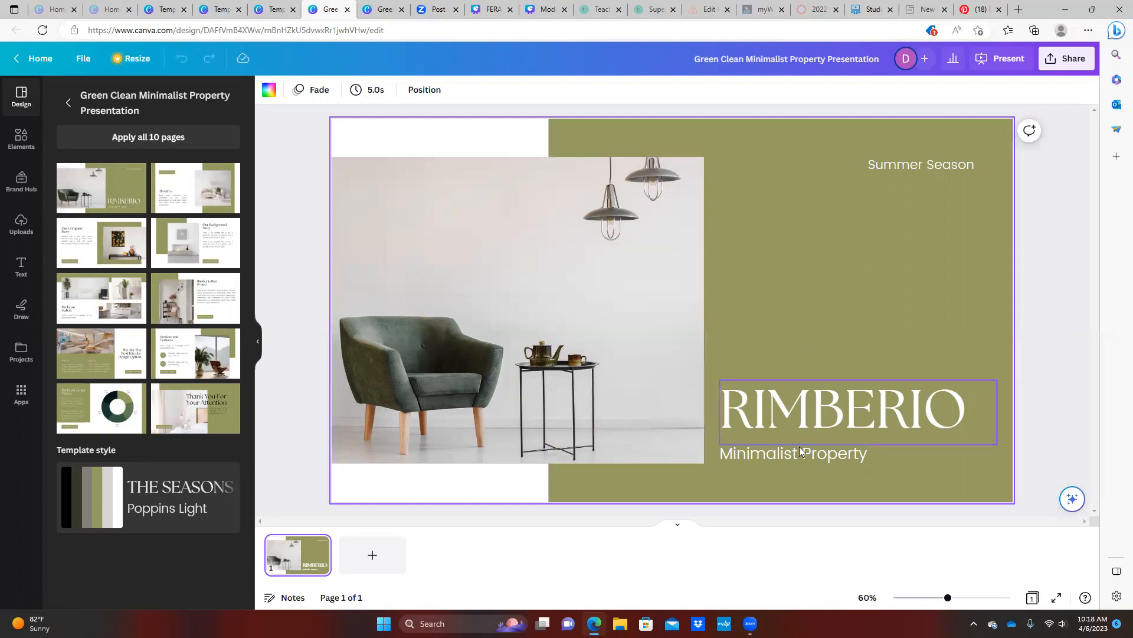
Change the cover title RIMBERIO to WELCOME and the subtitle to The Great Escape
{"action": "left_click", "coordinate": [800, 405]}
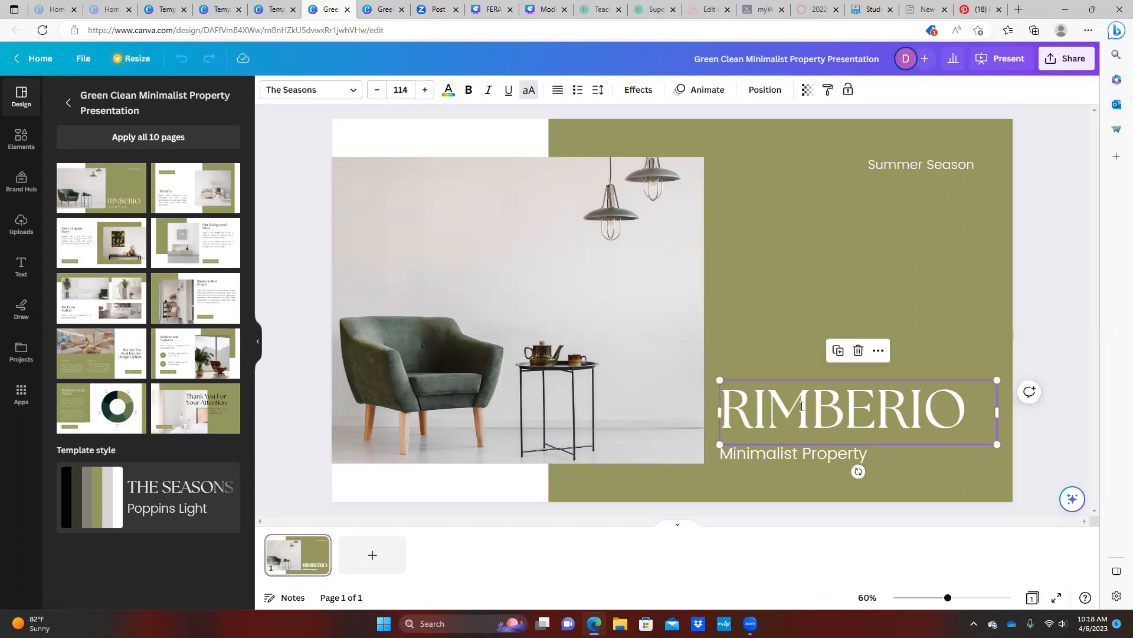
{"action": "double_click", "coordinate": [800, 405]}
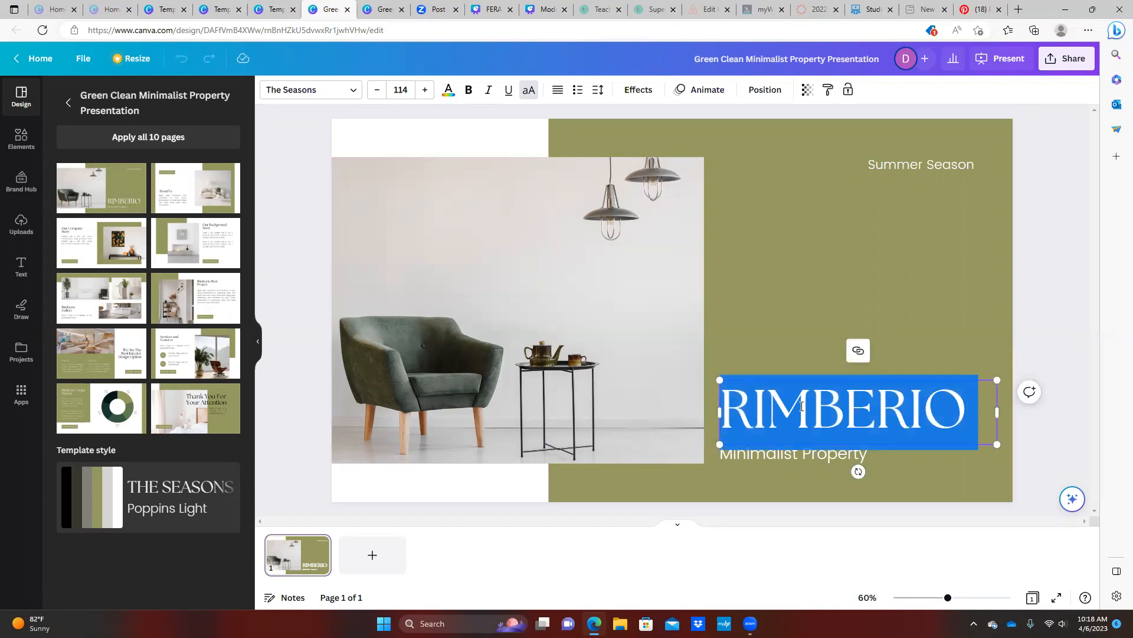
{"action": "type", "text": "WELOC"}
{"action": "key", "text": "BackSpace"}
{"action": "key", "text": "BackSpace"}
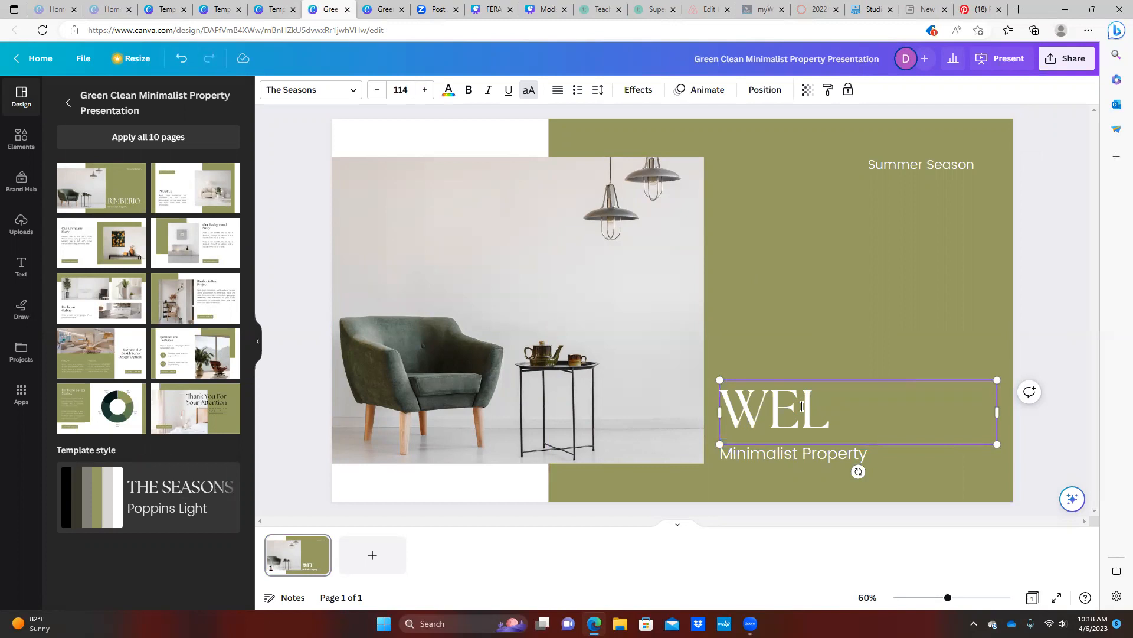
{"action": "type", "text": "COME"}
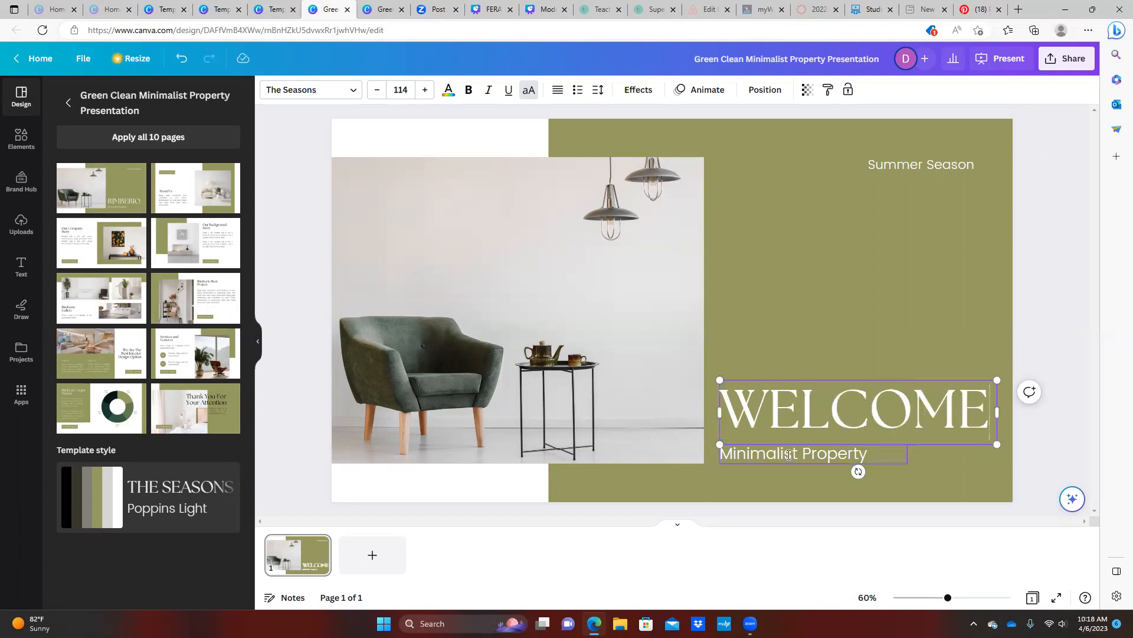
{"action": "double_click", "coordinate": [789, 454]}
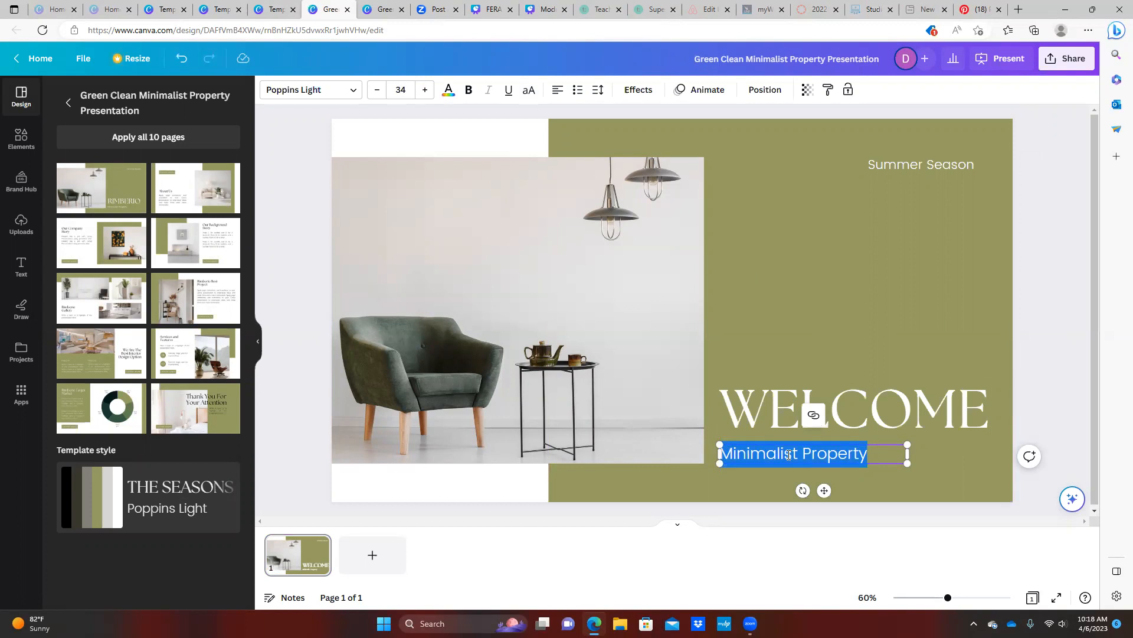
{"action": "type", "text": "The Great Escape"}
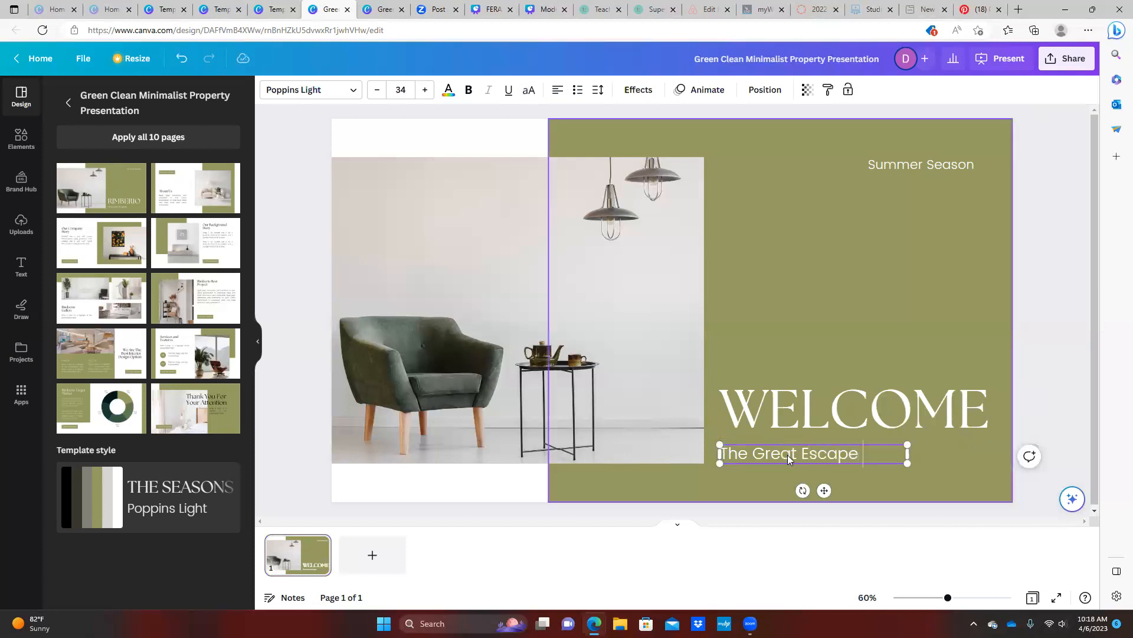
Replace the top-corner Summer Season label with Airbnb
{"action": "left_click", "coordinate": [916, 164]}
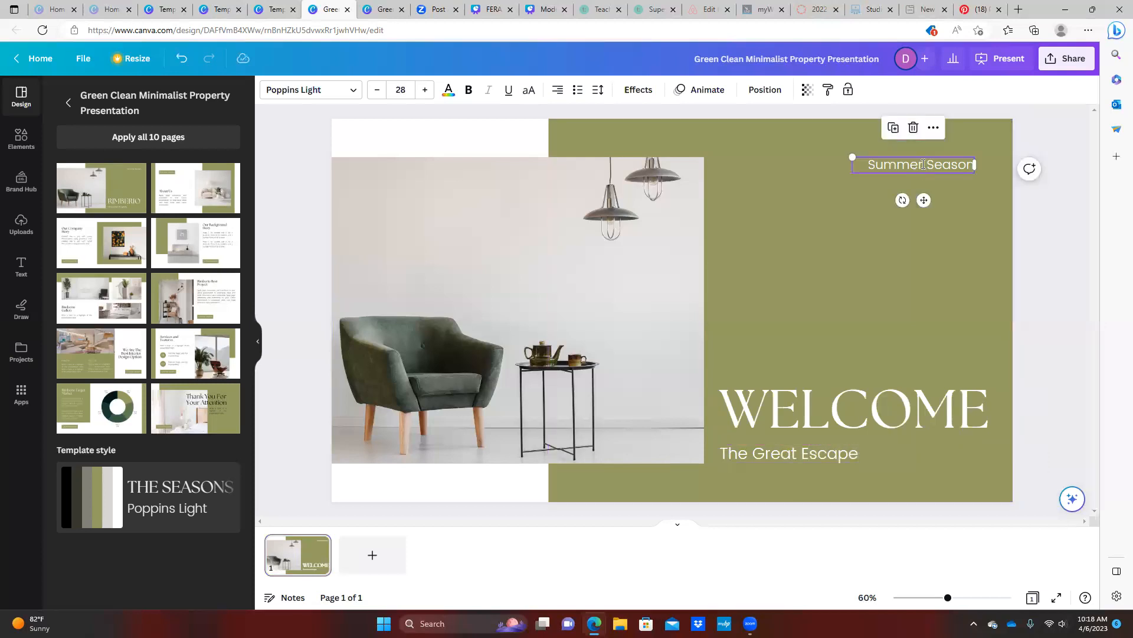
{"action": "left_click", "coordinate": [921, 164]}
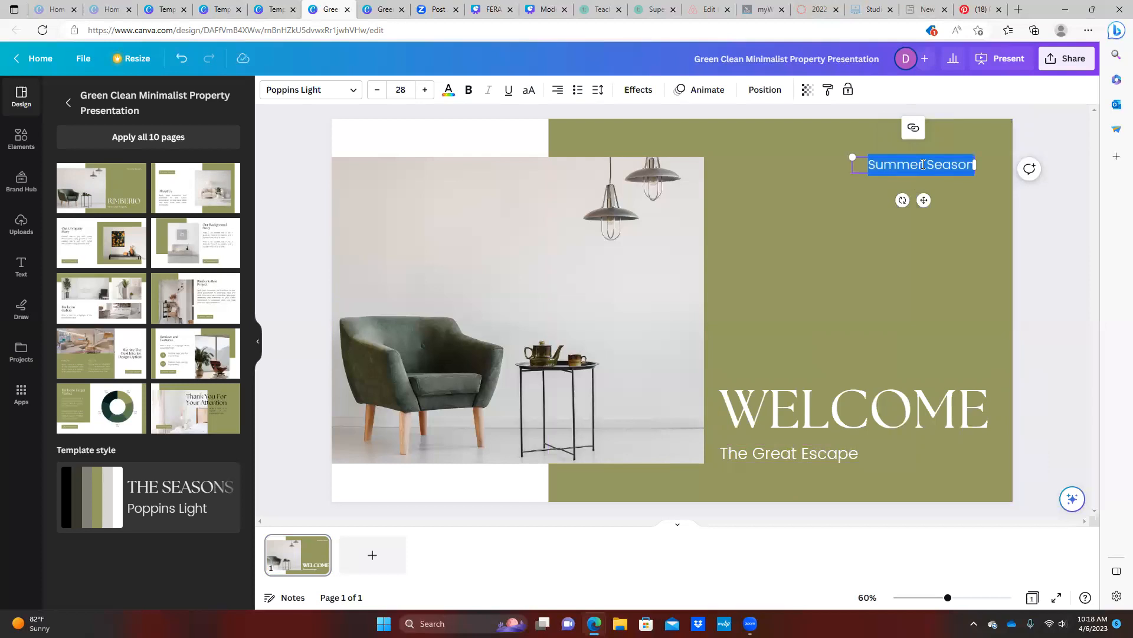
{"action": "type", "text": "A irbnb"}
{"action": "left_click", "coordinate": [874, 292]}
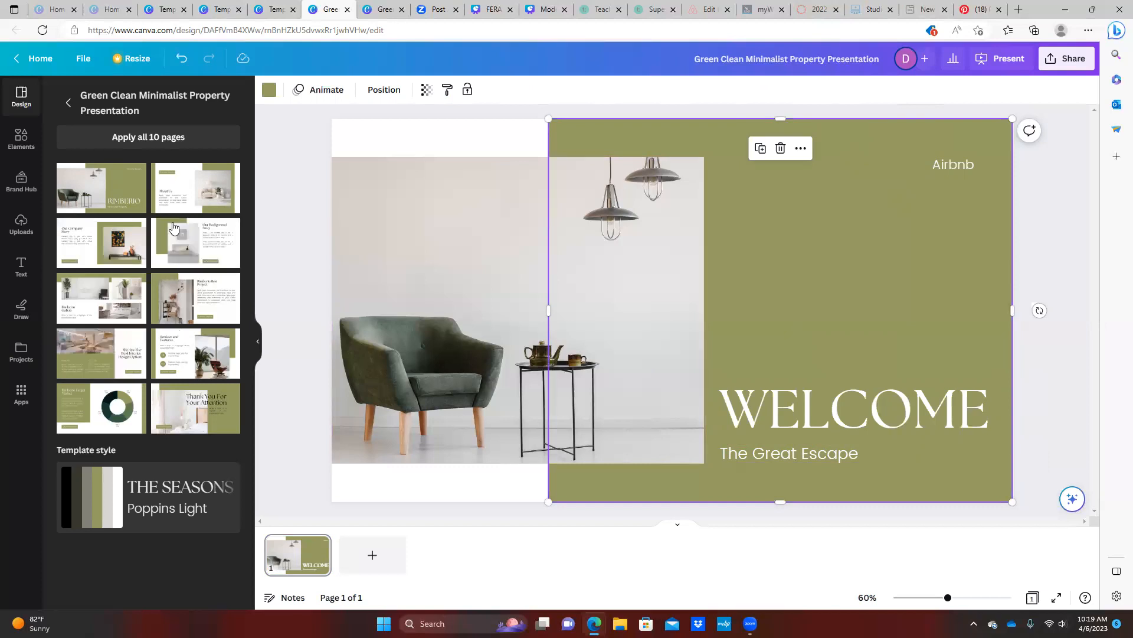
Add the About Us layout as page 2 and delete its Summer Season label and box
{"action": "left_click", "coordinate": [191, 187]}
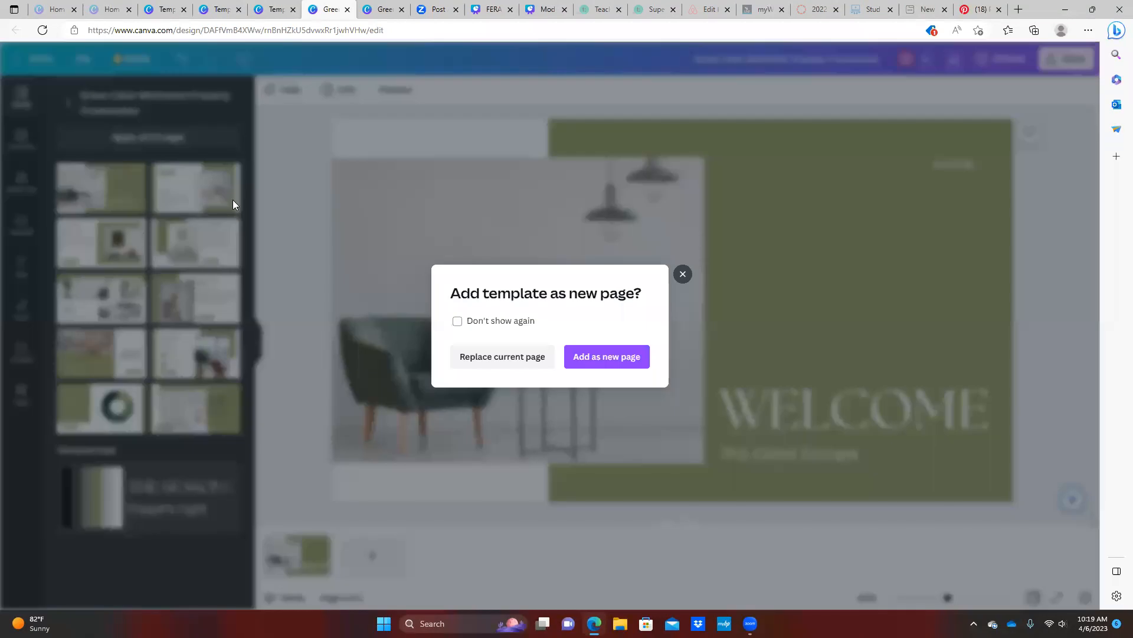
{"action": "left_click", "coordinate": [626, 355]}
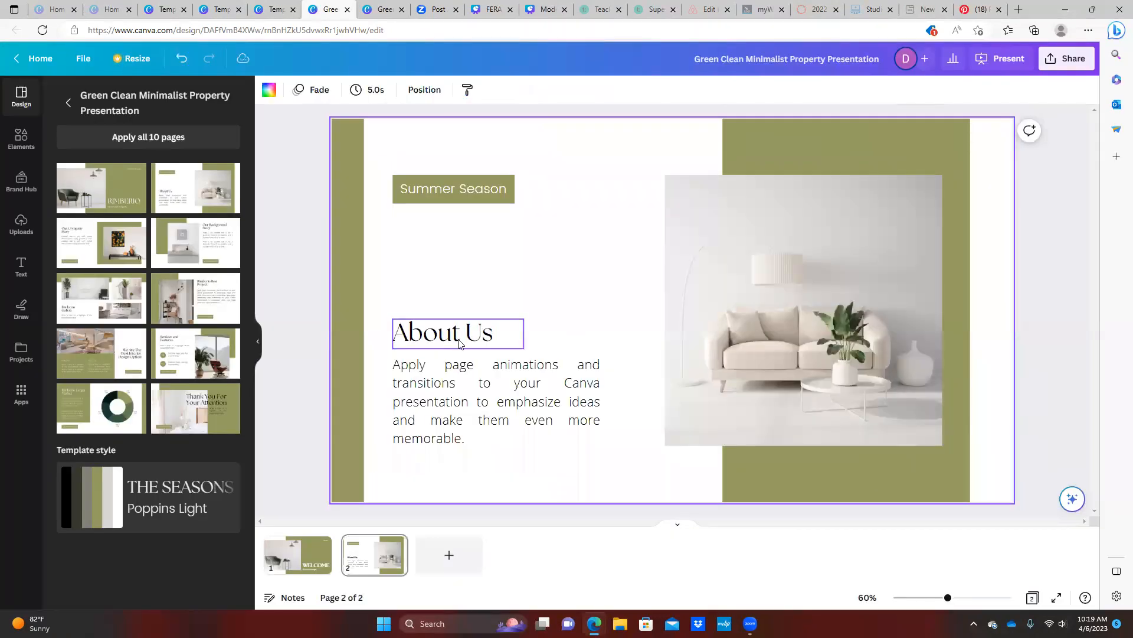
{"action": "double_click", "coordinate": [467, 407]}
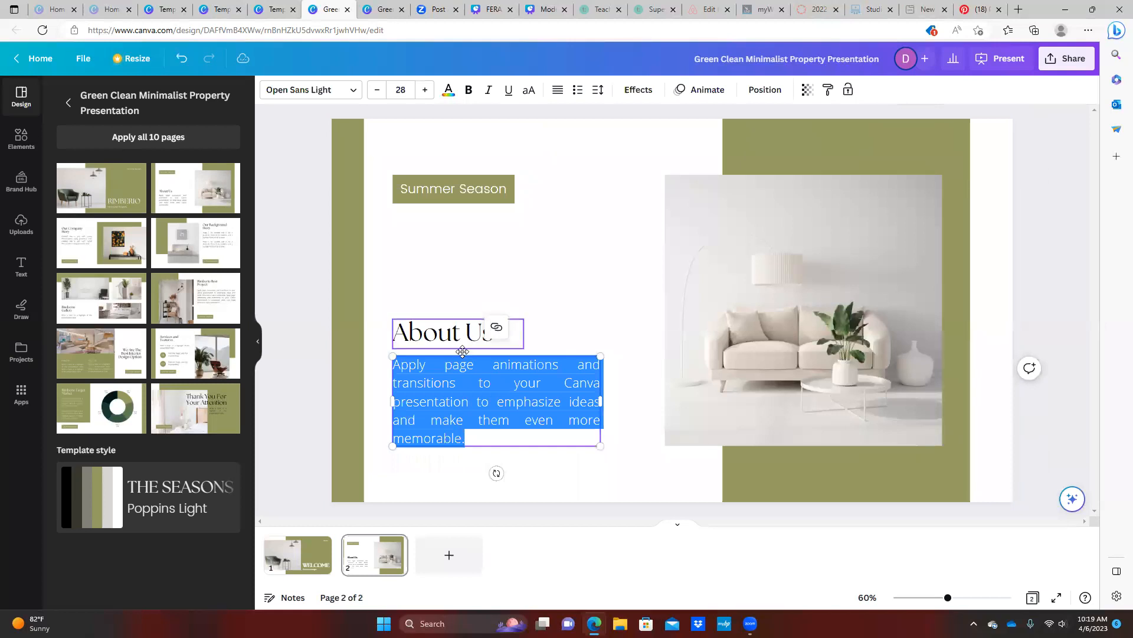
{"action": "double_click", "coordinate": [445, 192]}
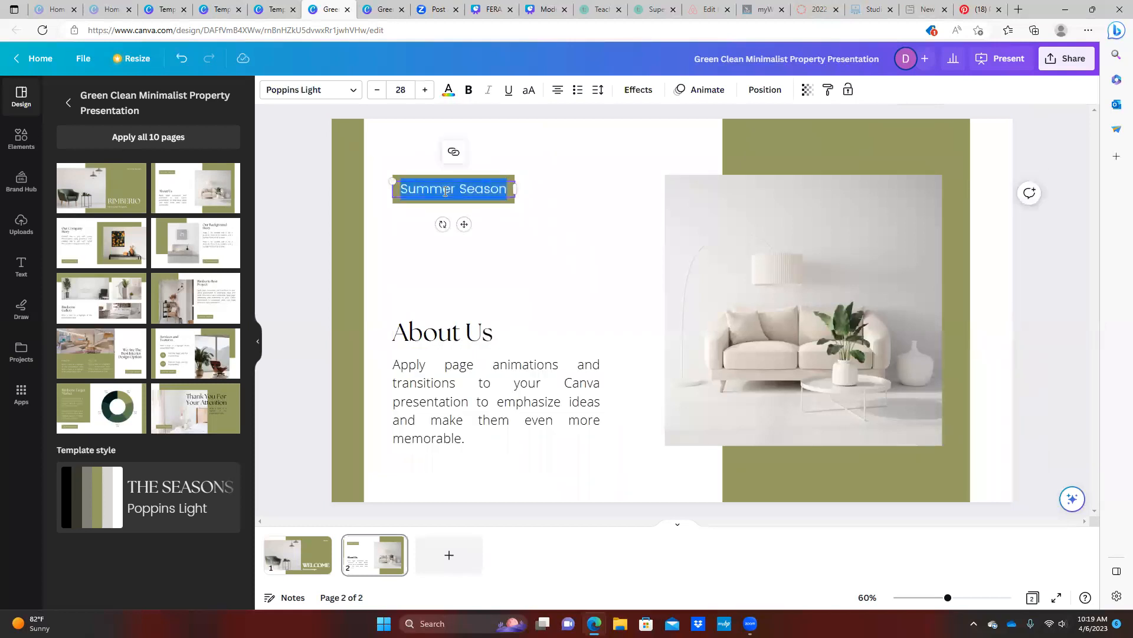
{"action": "key", "text": "BackSpace"}
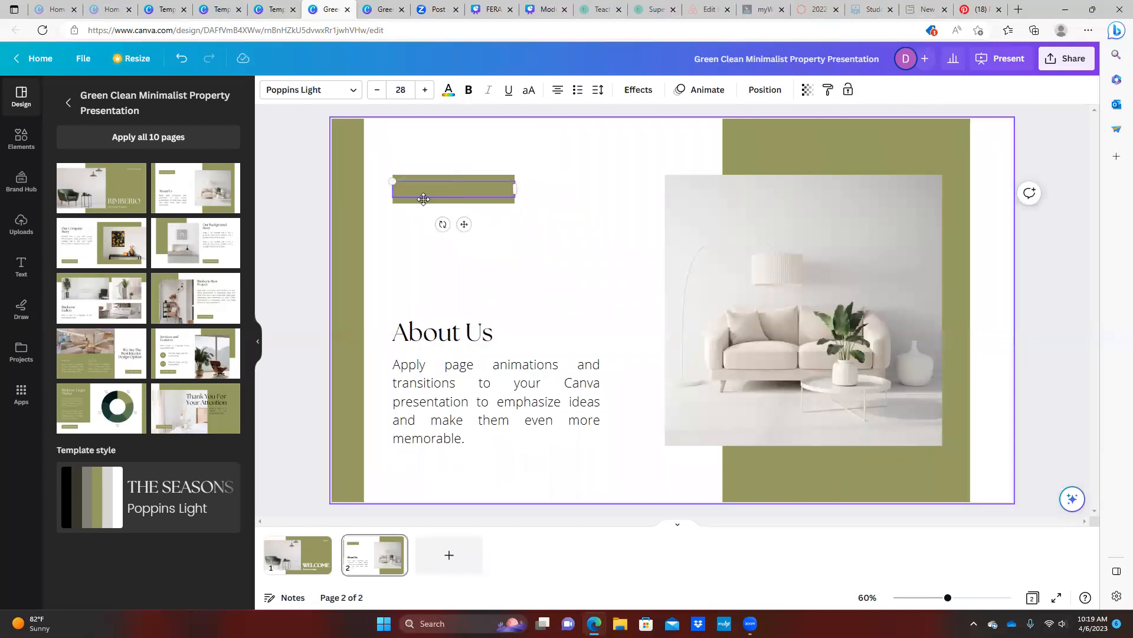
{"action": "left_click", "coordinate": [459, 176]}
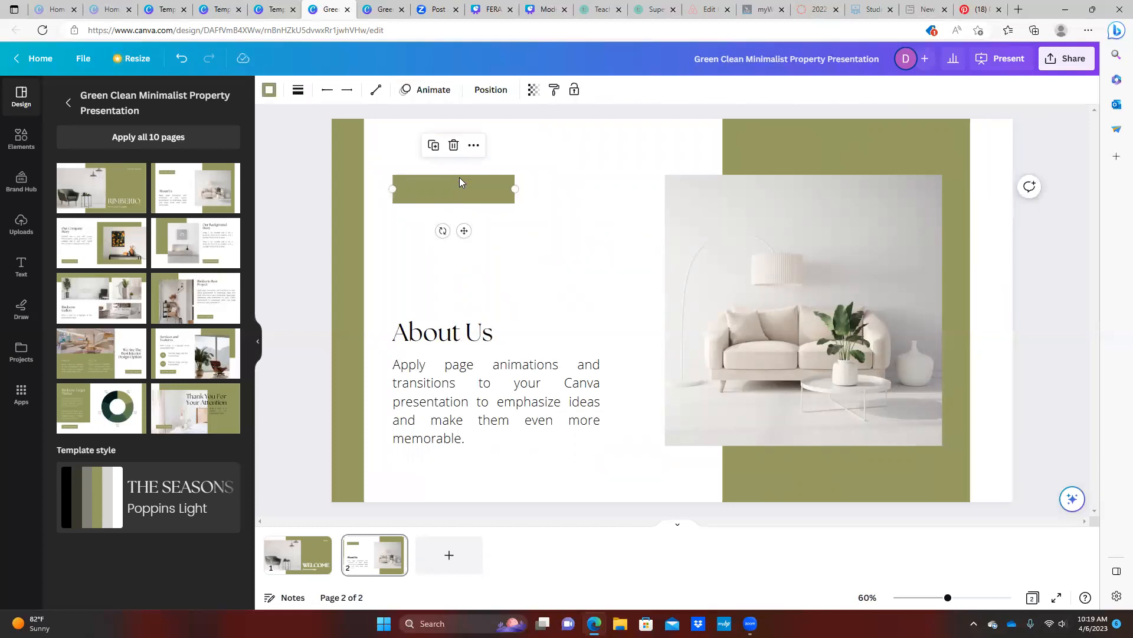
{"action": "key", "text": "Delete"}
Rearrange the About Us heading and body text on the slide
{"action": "left_click_drag", "start_coordinate": [459, 341], "coordinate": [453, 181]}
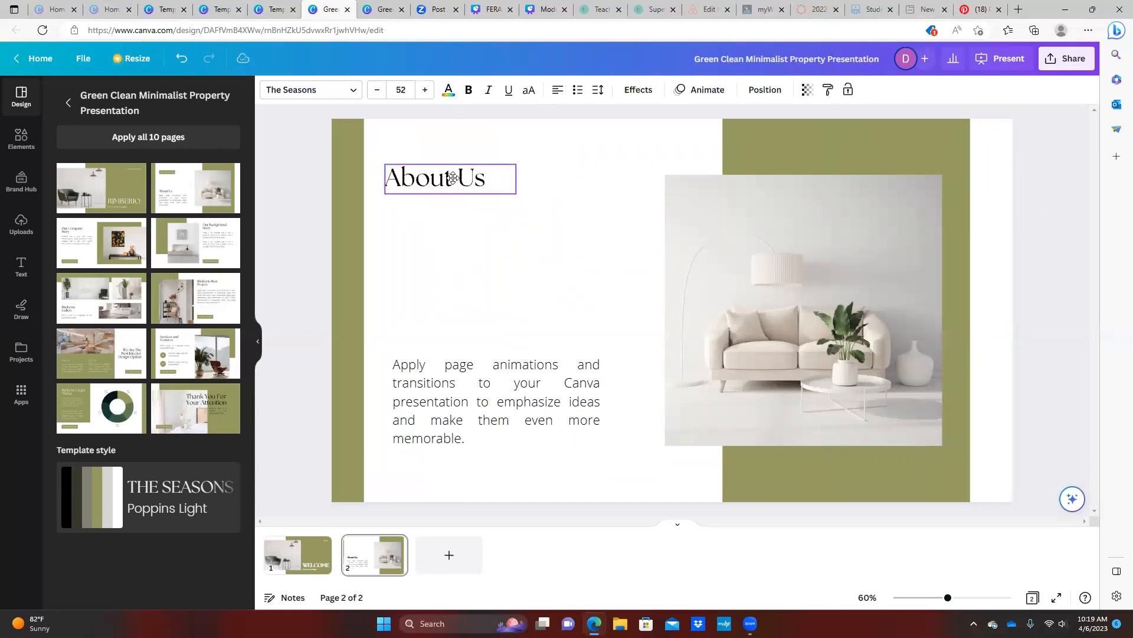
{"action": "left_click_drag", "start_coordinate": [478, 394], "coordinate": [472, 233]}
{"action": "double_click", "coordinate": [472, 235]}
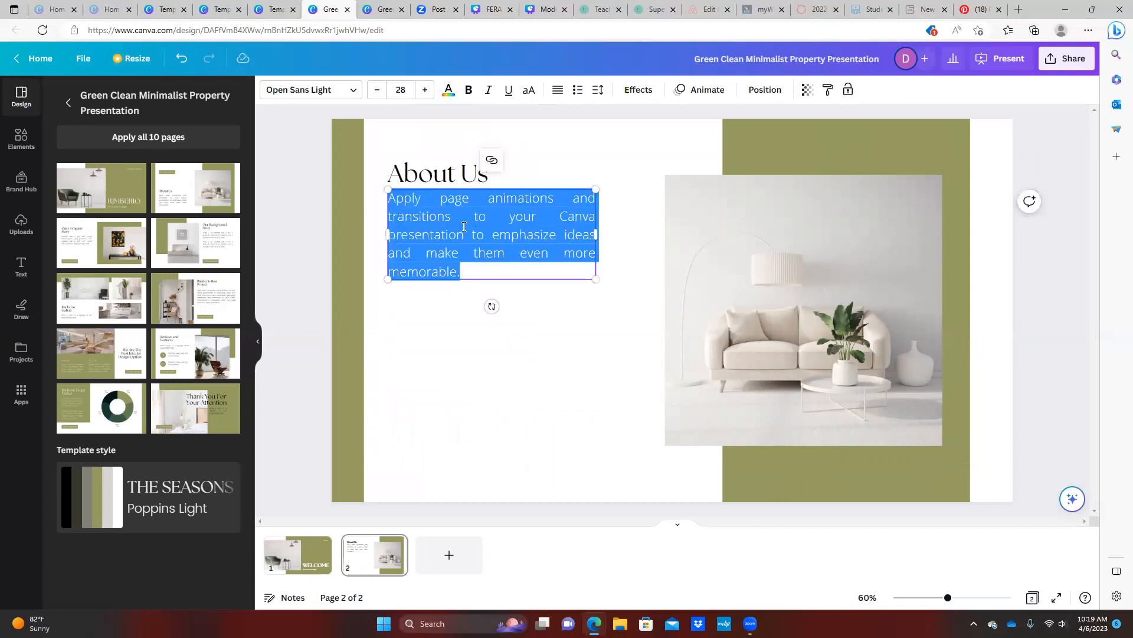
{"action": "left_click", "coordinate": [447, 272]}
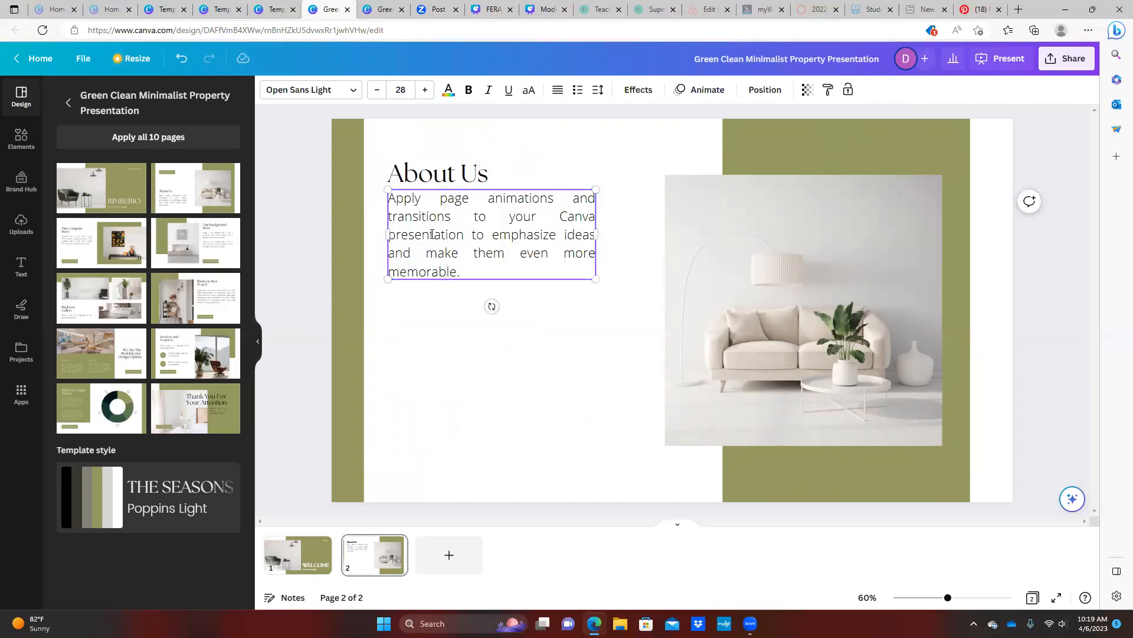
{"action": "left_click_drag", "start_coordinate": [426, 189], "coordinate": [421, 369]}
{"action": "left_click_drag", "start_coordinate": [444, 175], "coordinate": [433, 350]}
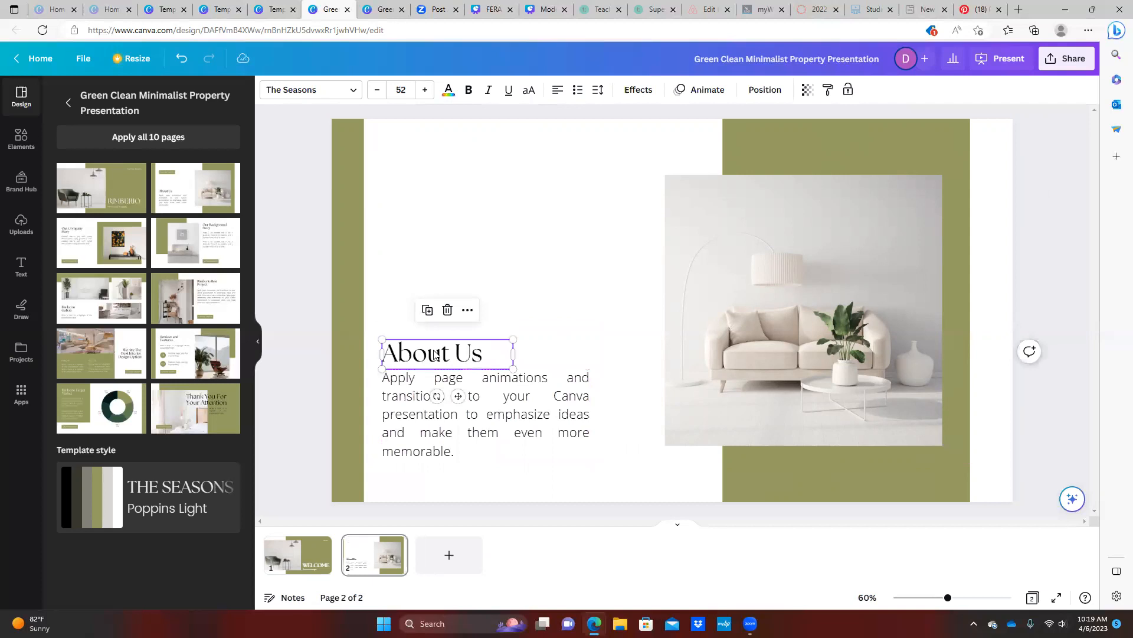
Copy the About Us heading and paste the duplicate at the slide's top-left
{"action": "right_click", "coordinate": [432, 350]}
{"action": "left_click", "coordinate": [487, 362]}
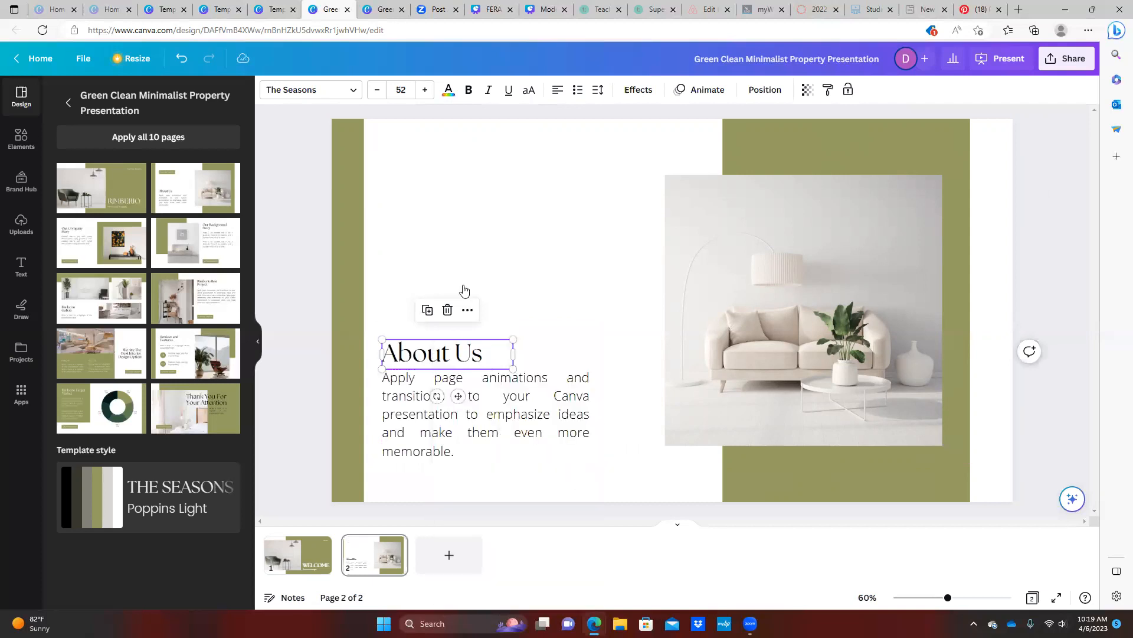
{"action": "right_click", "coordinate": [423, 206]}
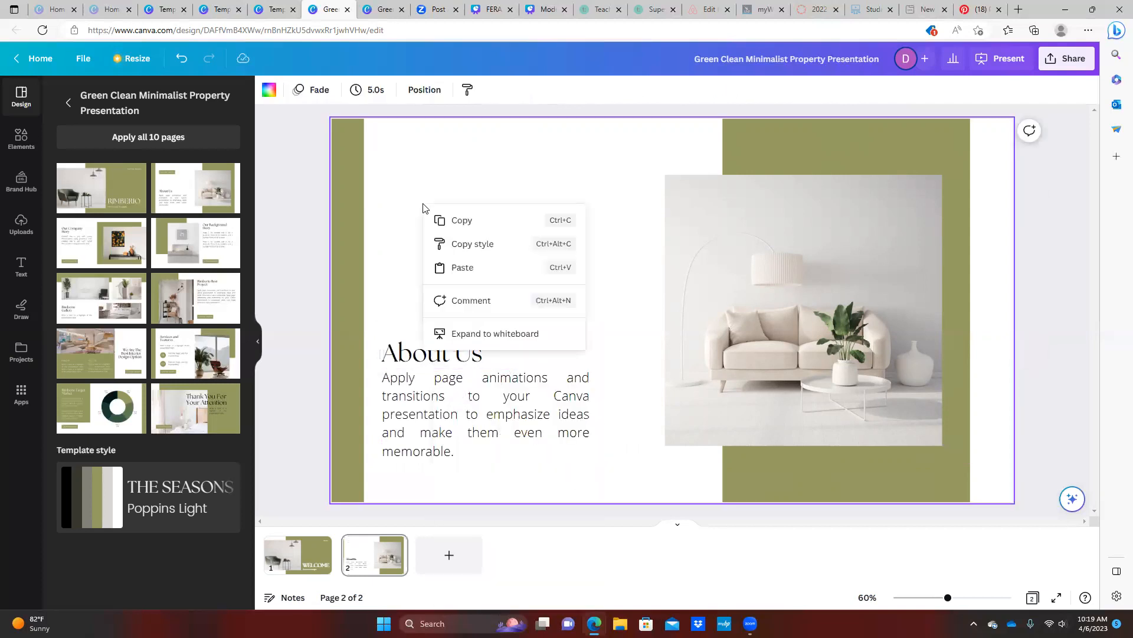
{"action": "left_click", "coordinate": [463, 267]}
{"action": "left_click_drag", "start_coordinate": [442, 356], "coordinate": [436, 180]}
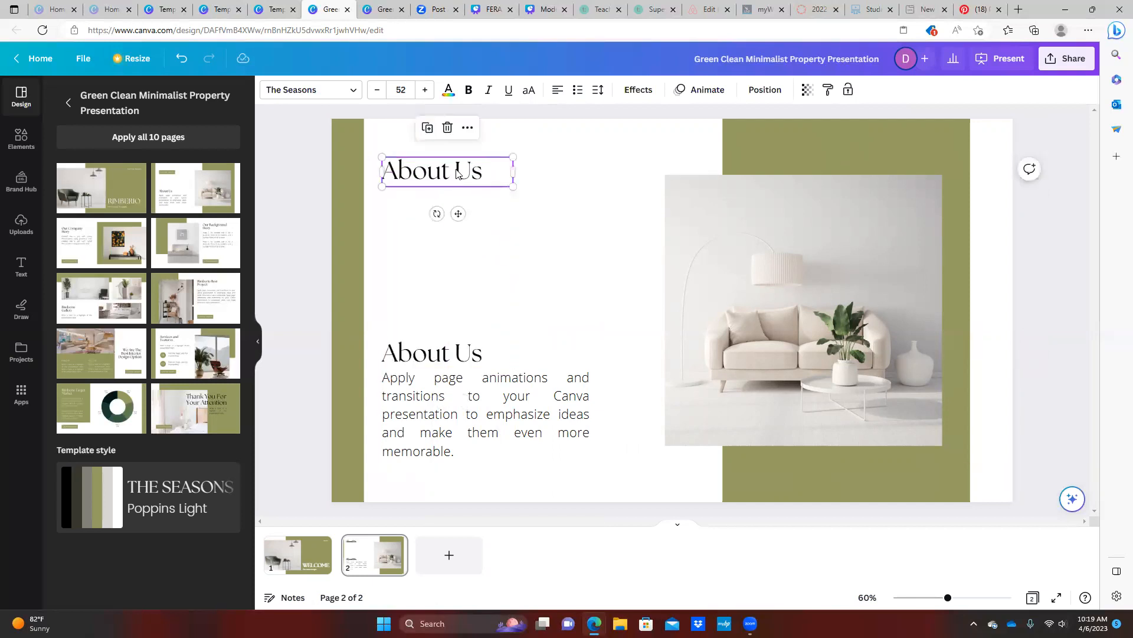
{"action": "double_click", "coordinate": [457, 169]}
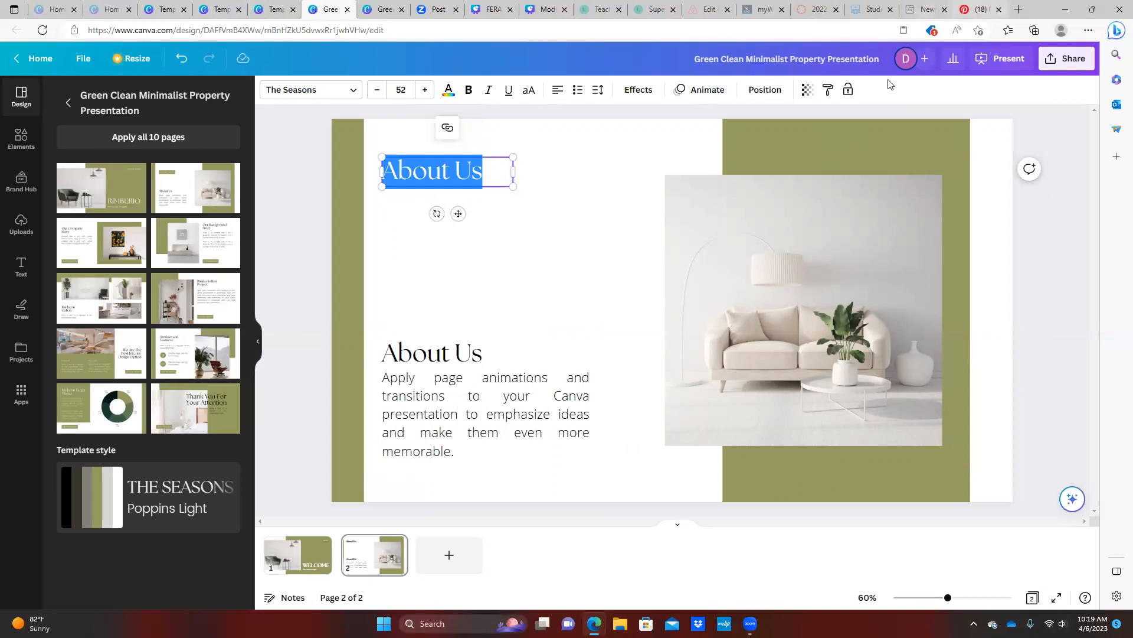
Check the Pinterest welcome-book reference, then return to the design
{"action": "left_click", "coordinate": [980, 10]}
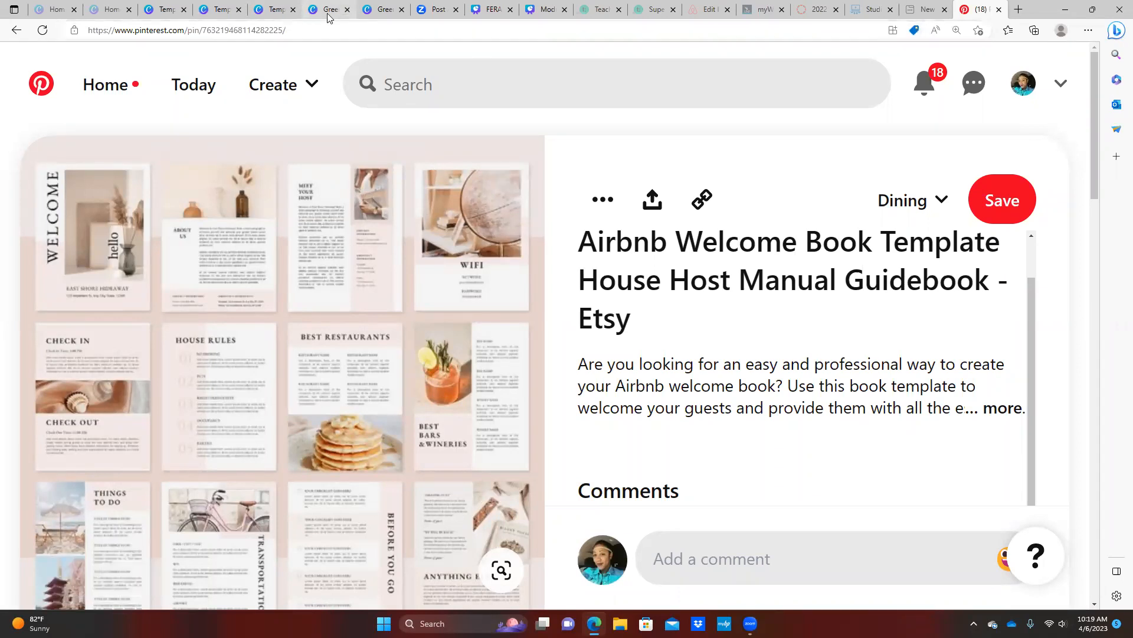
{"action": "left_click", "coordinate": [276, 11]}
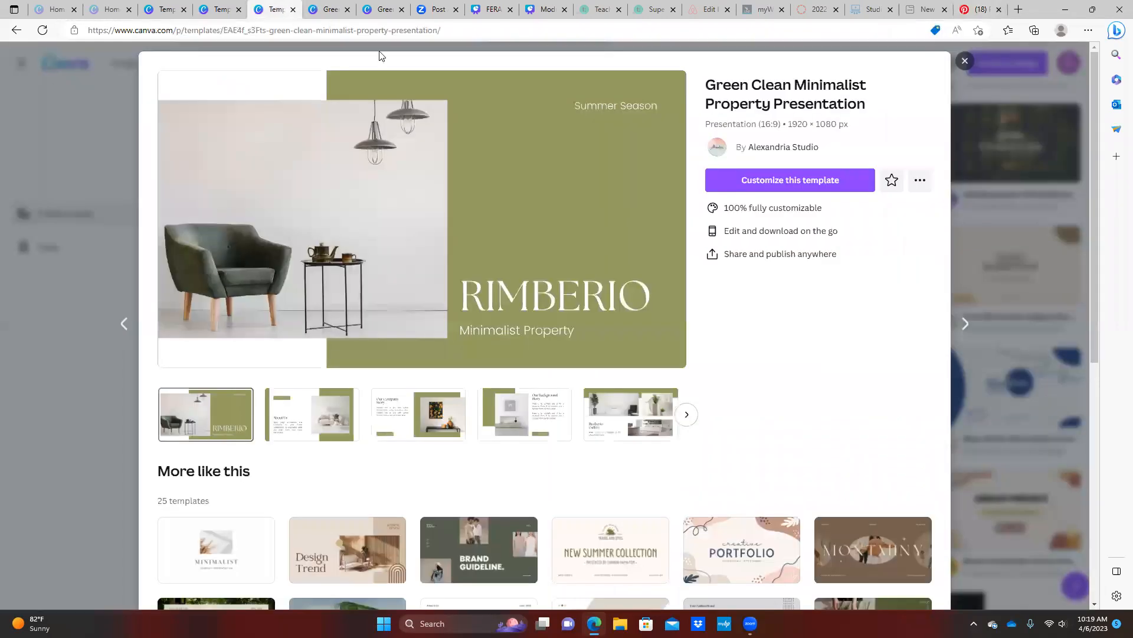
{"action": "left_click", "coordinate": [328, 10]}
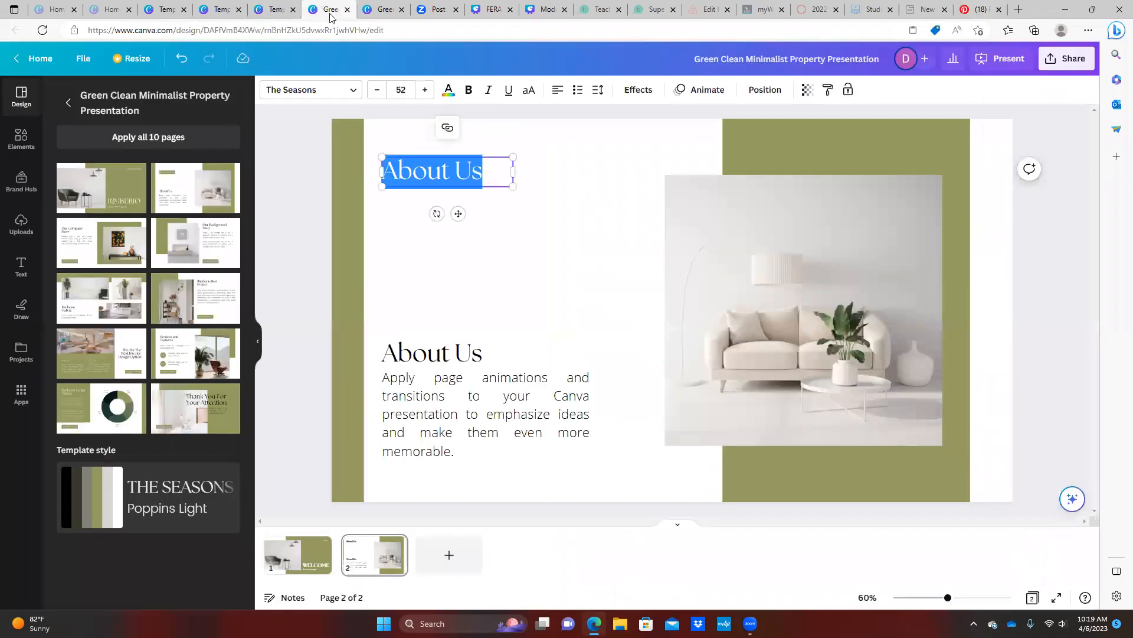
Rename the lower heading to Meet the Host and widen it onto one line
{"action": "left_click_drag", "start_coordinate": [455, 395], "coordinate": [456, 212]}
{"action": "double_click", "coordinate": [451, 355]}
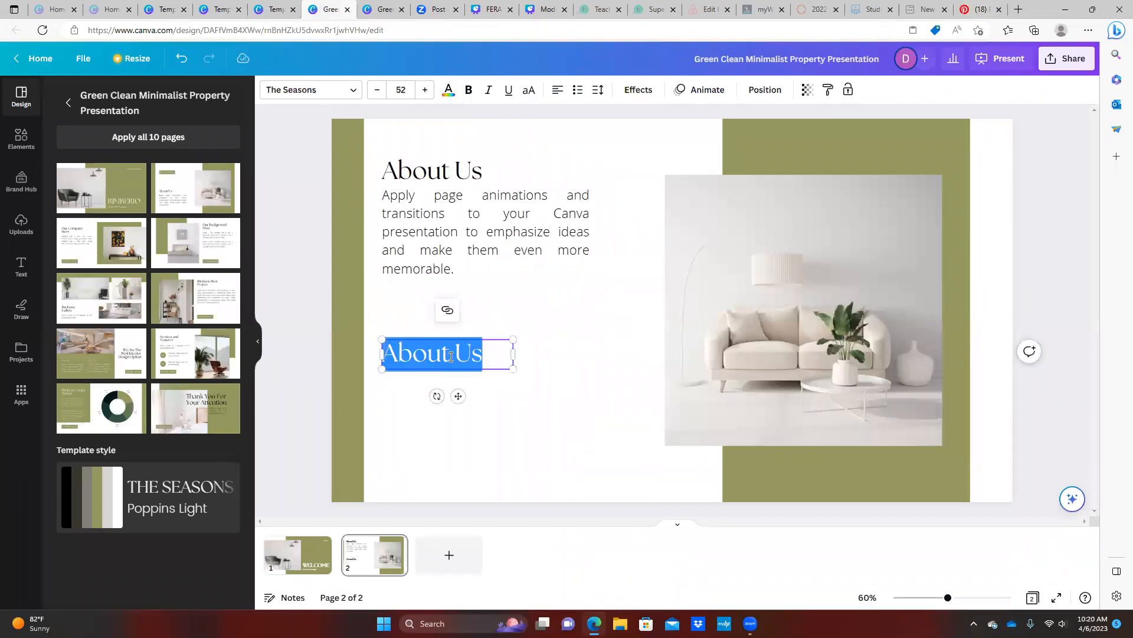
{"action": "type", "text": "Meet the "}
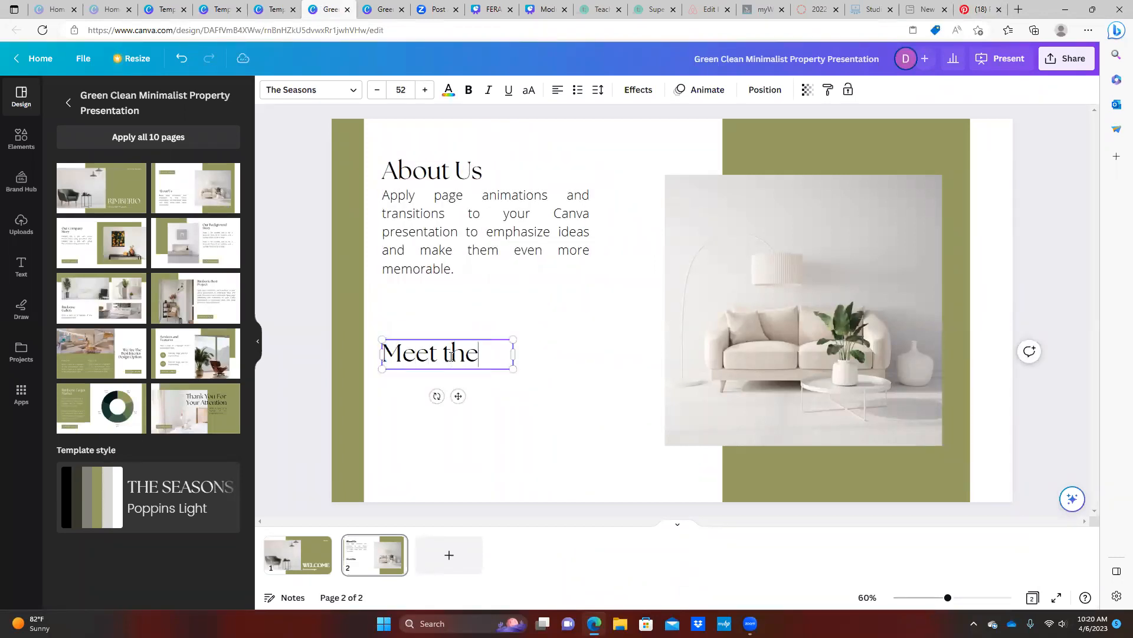
{"action": "type", "text": "Host"}
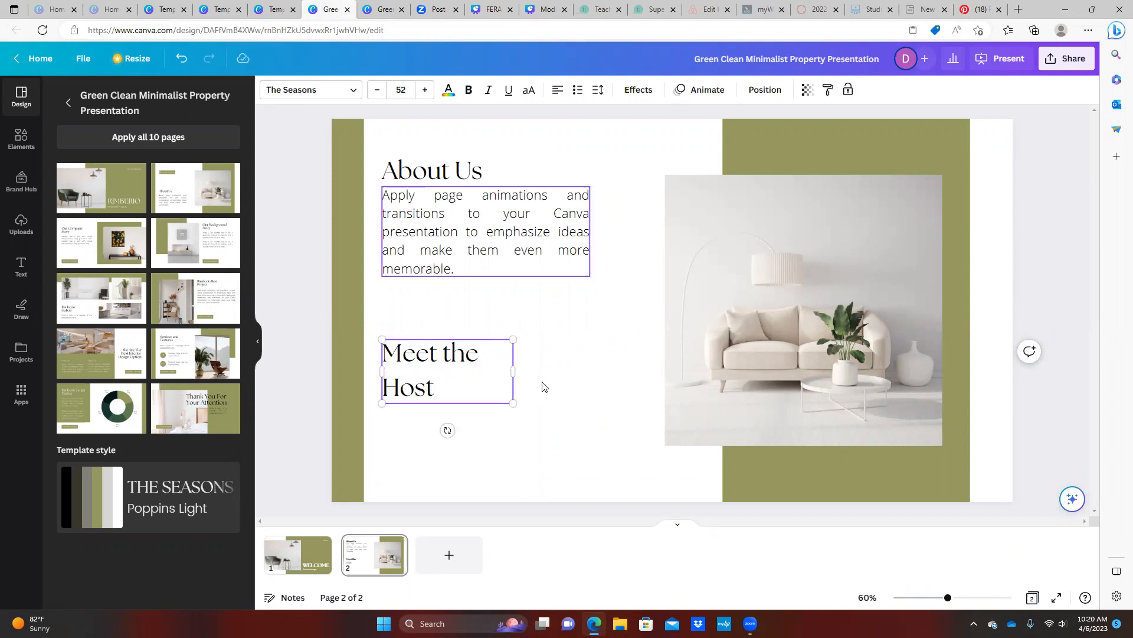
{"action": "left_click_drag", "start_coordinate": [513, 371], "coordinate": [547, 372]}
Copy the body paragraph and paste the copy below Meet the Host
{"action": "left_click", "coordinate": [477, 220]}
{"action": "right_click", "coordinate": [475, 217]}
{"action": "left_click", "coordinate": [504, 233]}
{"action": "left_click", "coordinate": [469, 412]}
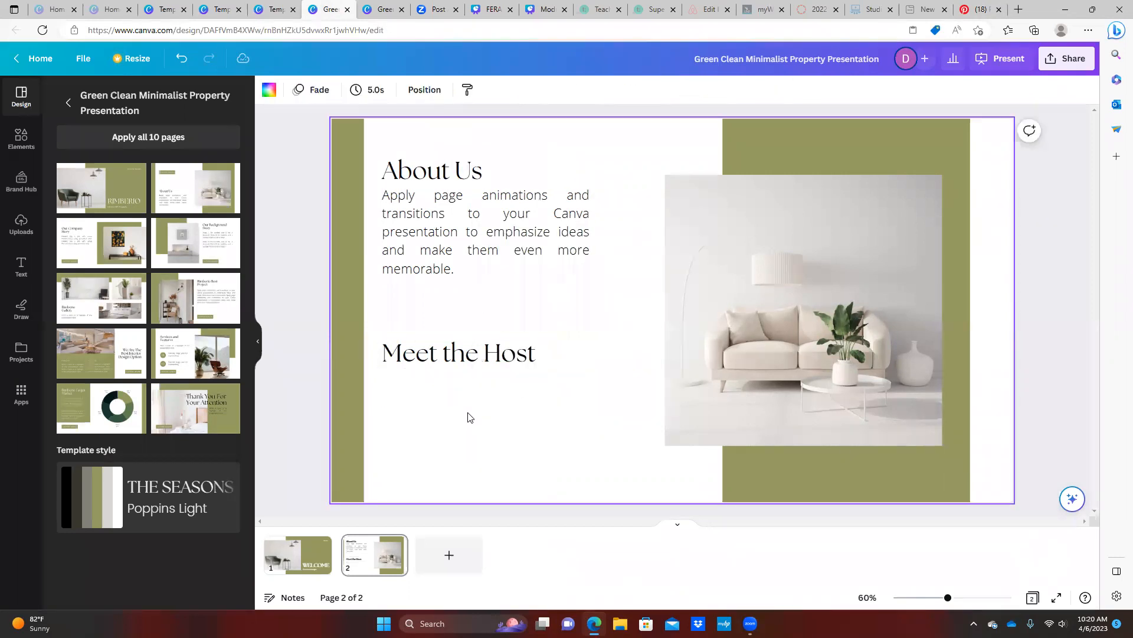
{"action": "right_click", "coordinate": [468, 417]}
{"action": "left_click", "coordinate": [506, 473]}
{"action": "left_click_drag", "start_coordinate": [470, 326], "coordinate": [477, 450]}
{"action": "double_click", "coordinate": [489, 227]}
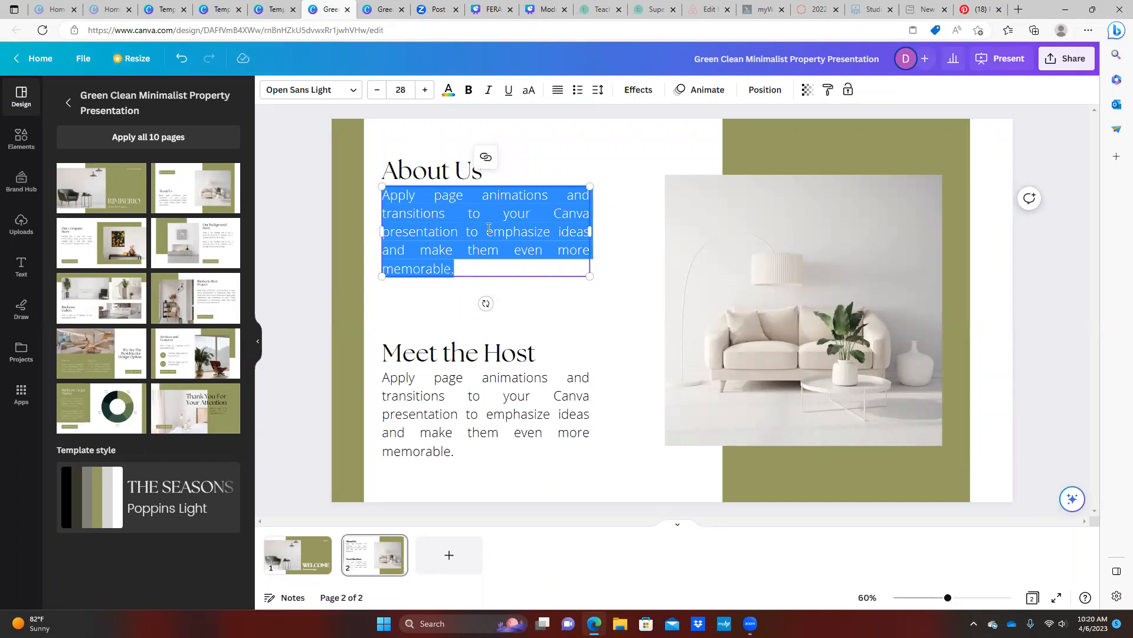
Replace the About Us body text with 'I started Airbnb as a dream to cater to the traveler that loves to get rest.'
{"action": "left_click", "coordinate": [477, 176]}
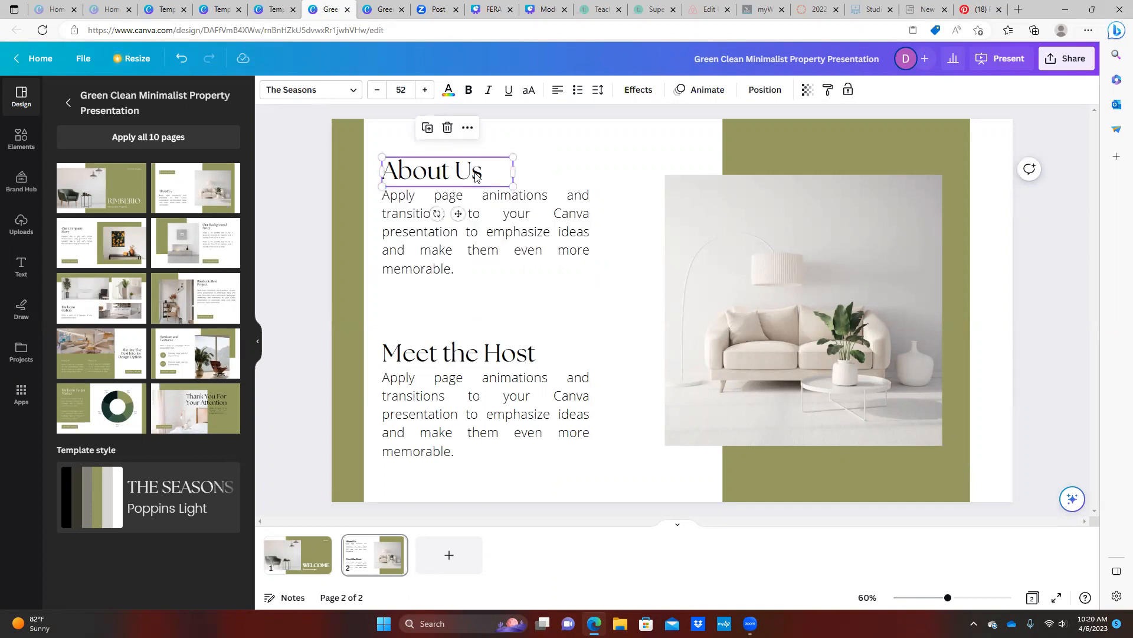
{"action": "double_click", "coordinate": [477, 175]}
{"action": "left_click", "coordinate": [477, 173]}
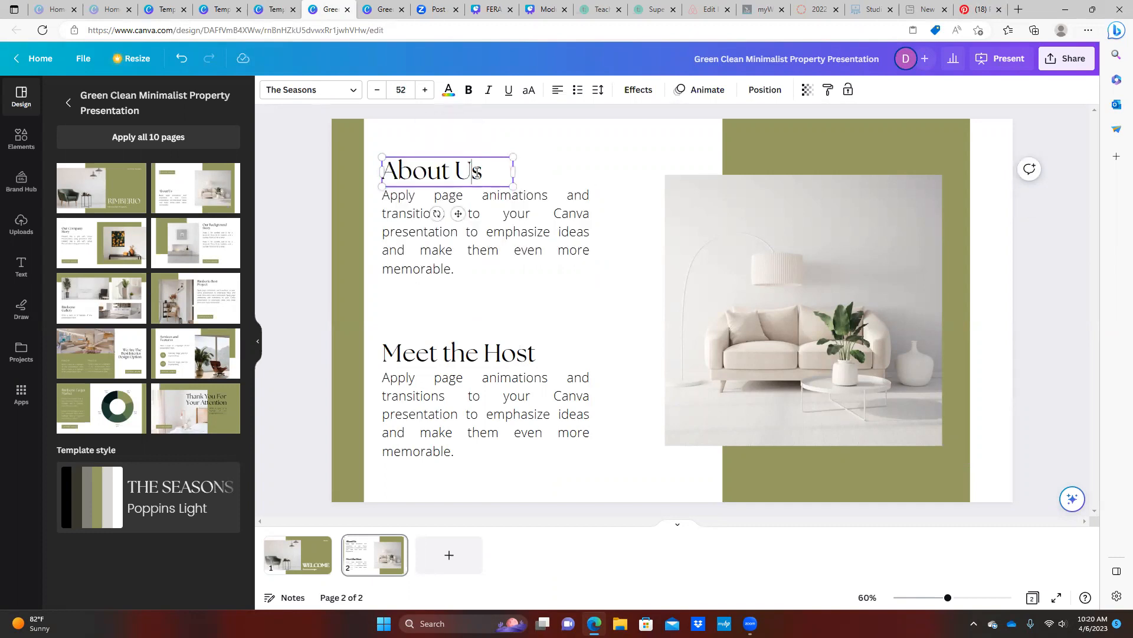
{"action": "double_click", "coordinate": [485, 204]}
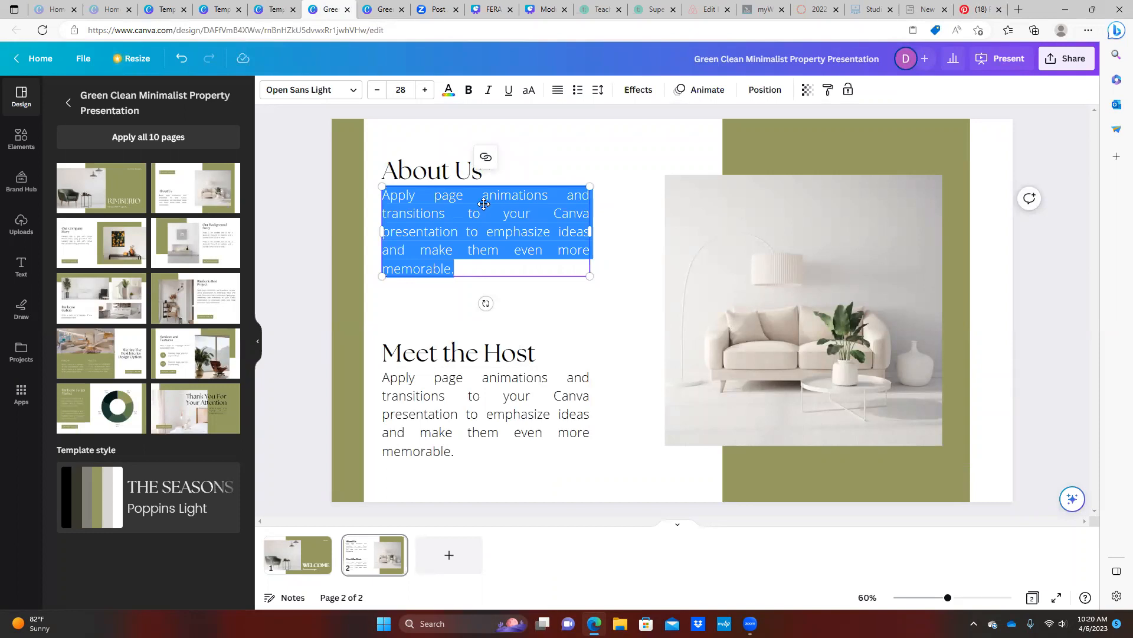
{"action": "type", "text": "I started"}
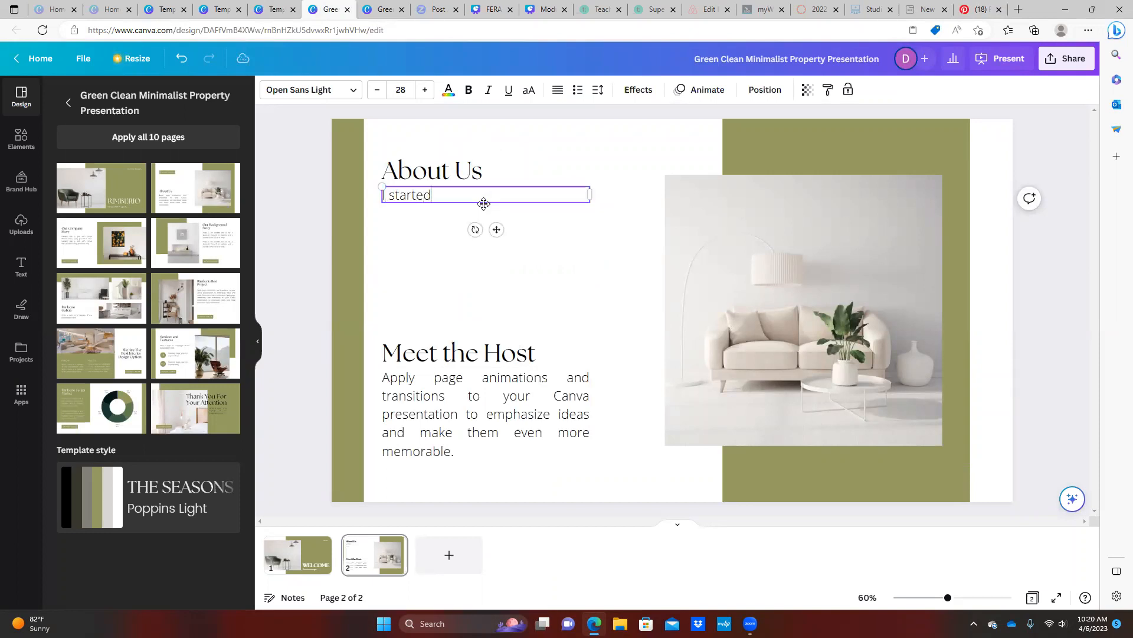
{"action": "type", "text": " Airbnb as a dream to "}
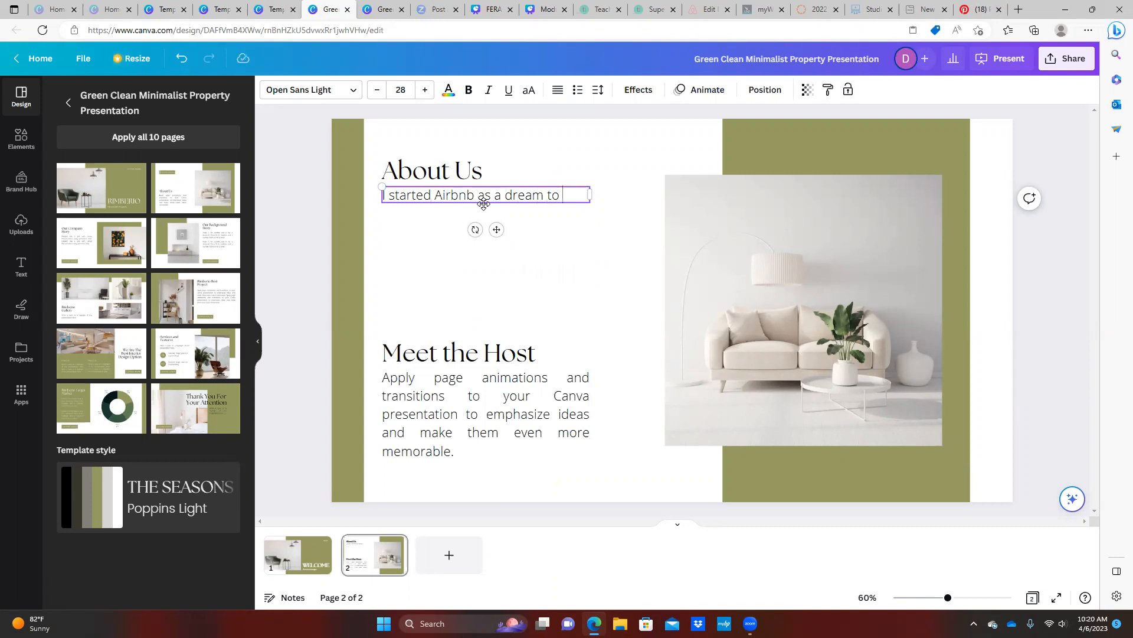
{"action": "type", "text": "cater to the "}
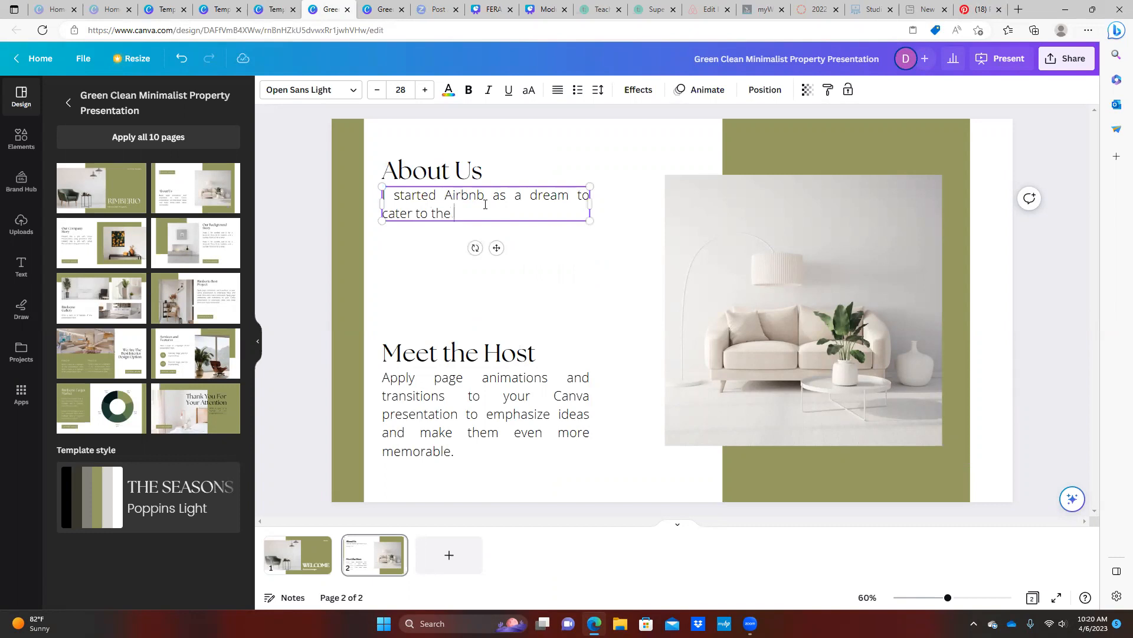
{"action": "type", "text": "traveller"}
{"action": "key", "text": "BackSpace"}
{"action": "key", "text": "BackSpace"}
{"action": "key", "text": "BackSpace"}
{"action": "key", "text": "BackSpace"}
{"action": "type", "text": "er t"}
{"action": "type", "text": "hat loves to get rest."}
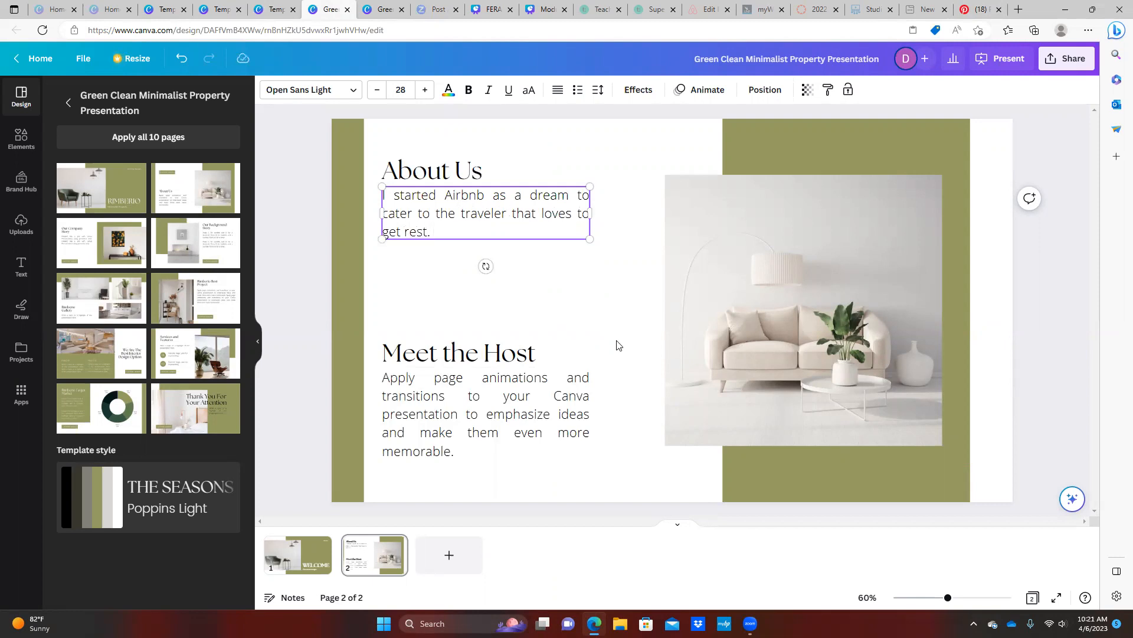
Replace the Meet the Host body text with the travel-nurse sentence ending 'a great escape.'
{"action": "double_click", "coordinate": [523, 411]}
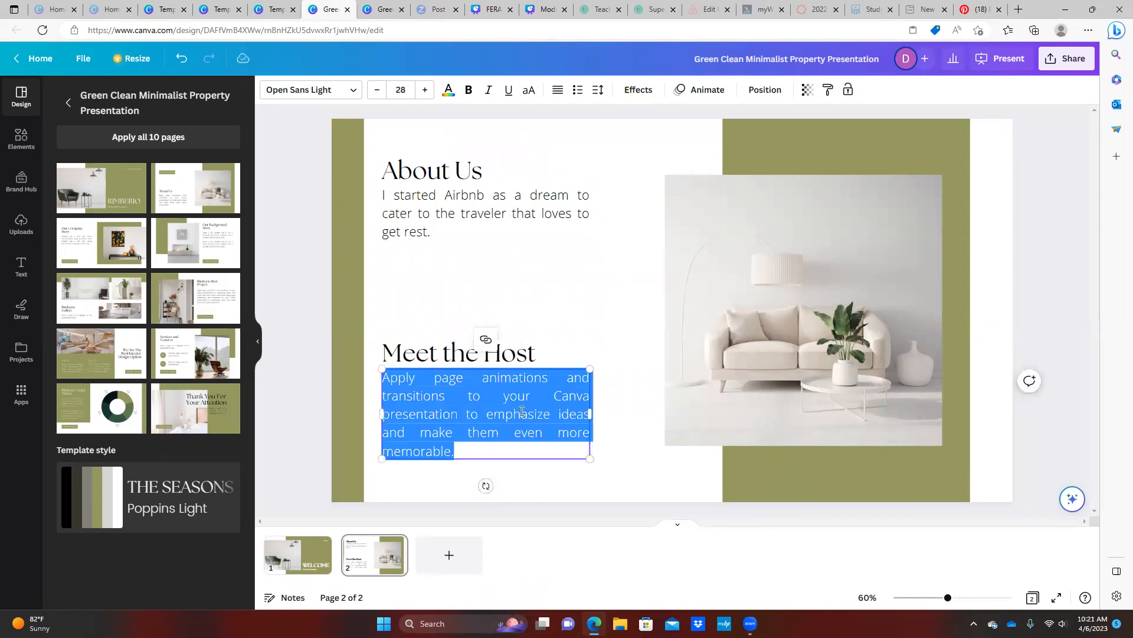
{"action": "type", "text": "I am a travel nurse and I"}
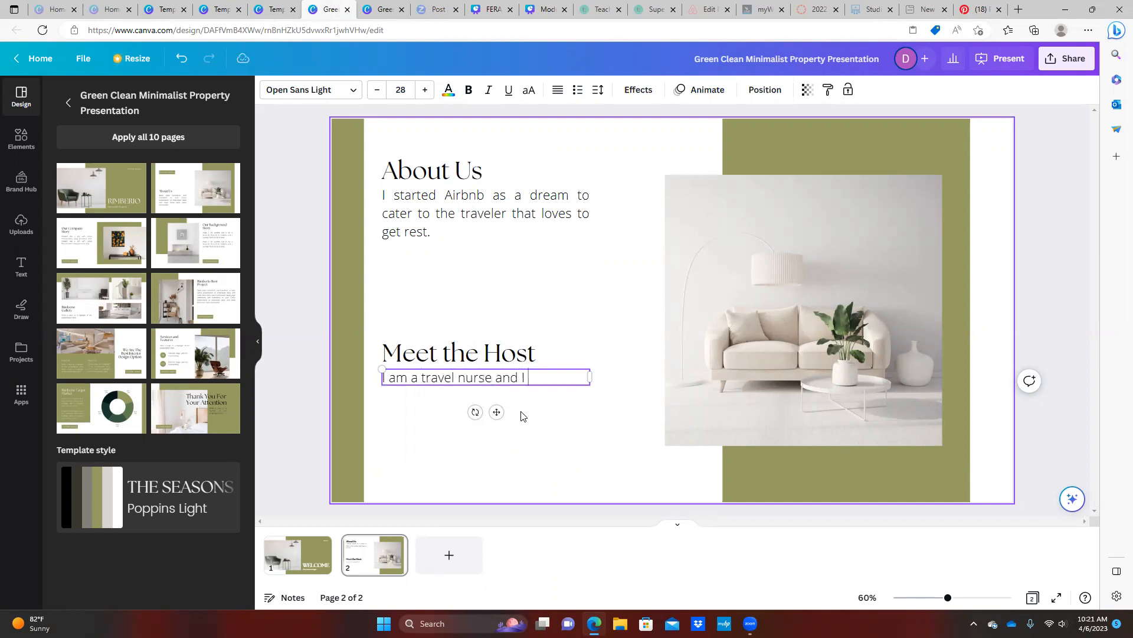
{"action": "type", "text": " am opening my home to those who "}
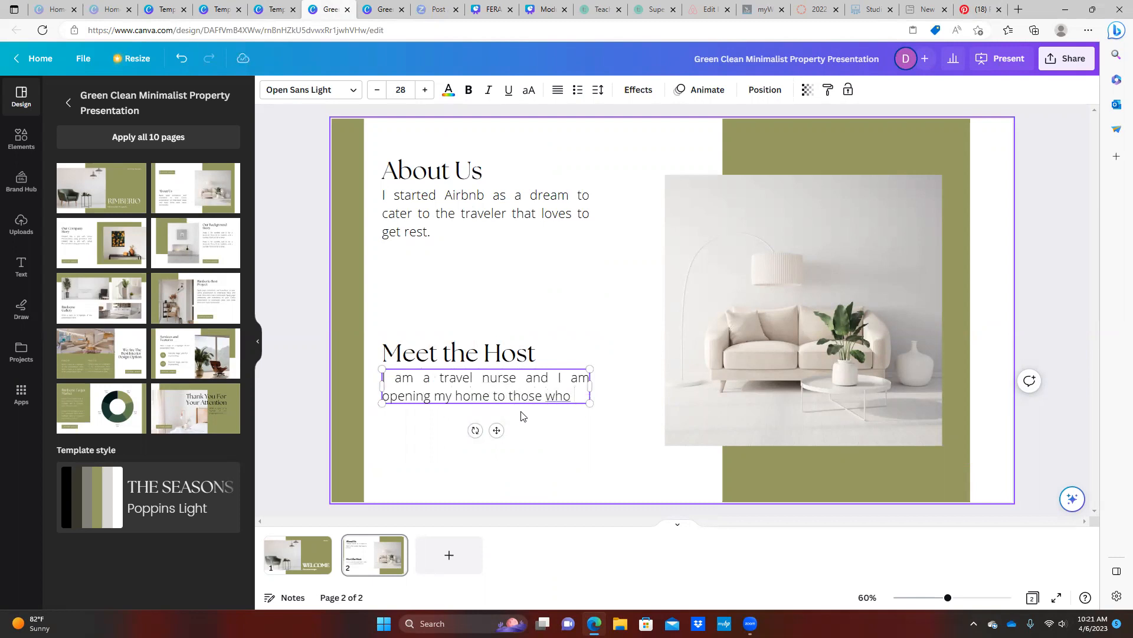
{"action": "type", "text": "want to have "}
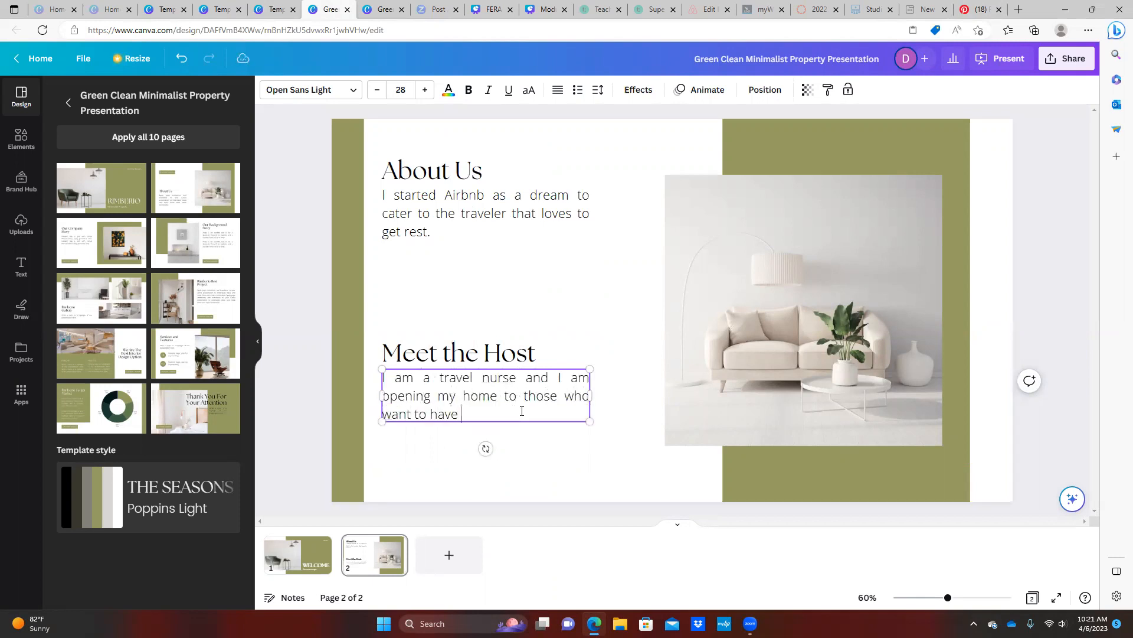
{"action": "type", "text": "a"}
{"action": "type", "text": " great saeep"}
{"action": "key", "text": "BackSpace"}
{"action": "key", "text": "BackSpace"}
{"action": "key", "text": "BackSpace"}
{"action": "type", "text": "escape"}
{"action": "type", "text": "."}
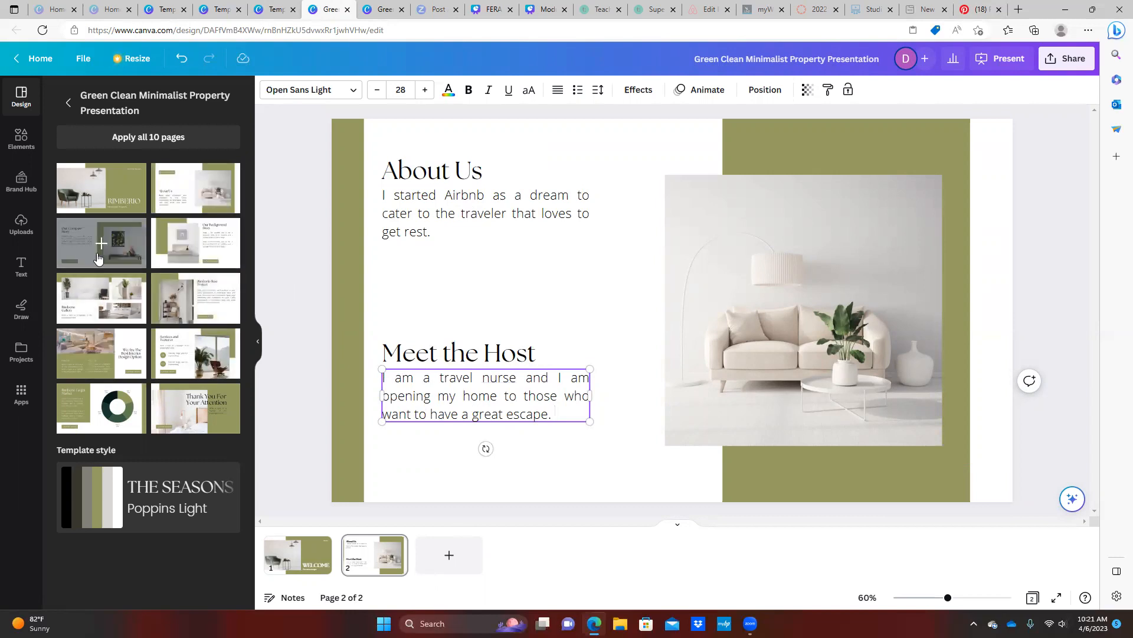
Add the Services and Features layout as page 3 and retitle it 'House Rules'
{"action": "left_click", "coordinate": [195, 354]}
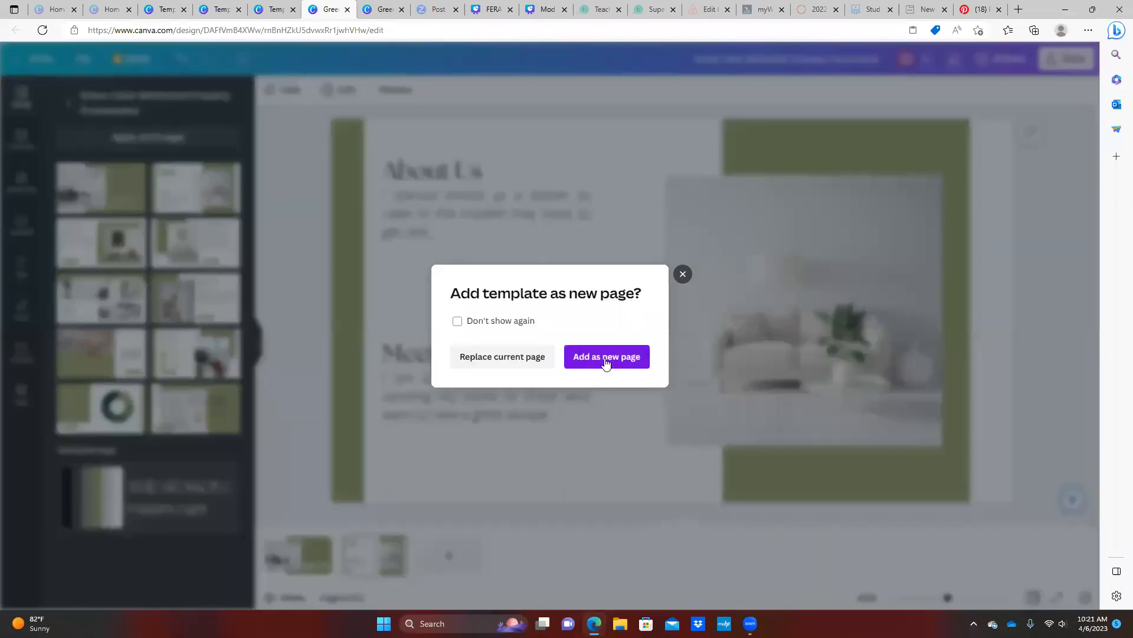
{"action": "left_click", "coordinate": [606, 362]}
{"action": "left_click", "coordinate": [470, 190]}
{"action": "left_click", "coordinate": [471, 190]}
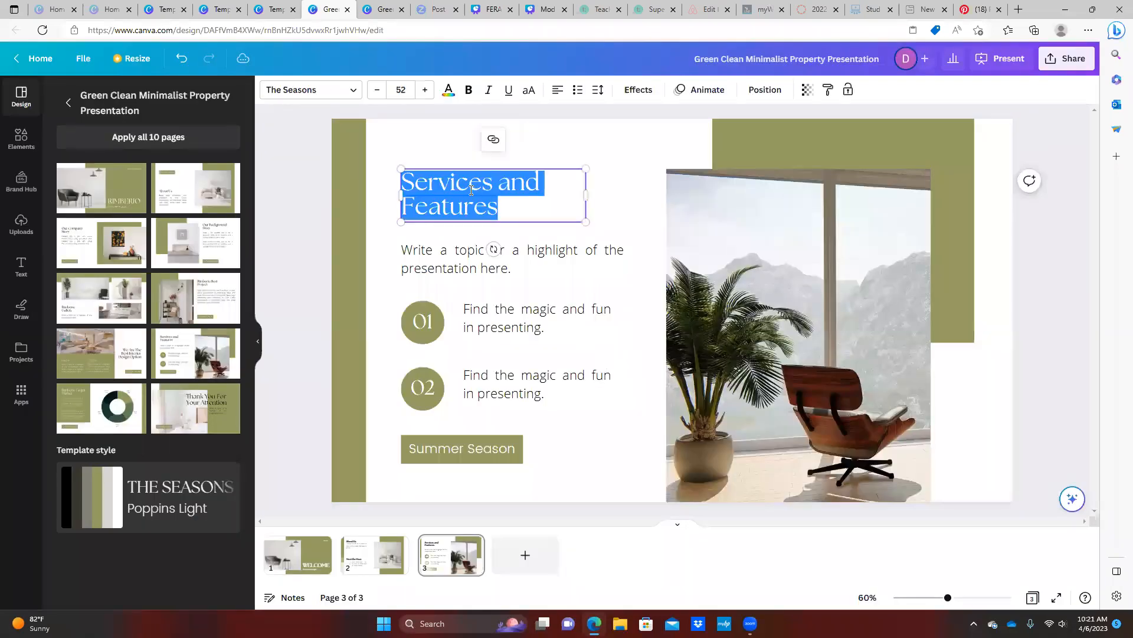
{"action": "type", "text": "Hous"}
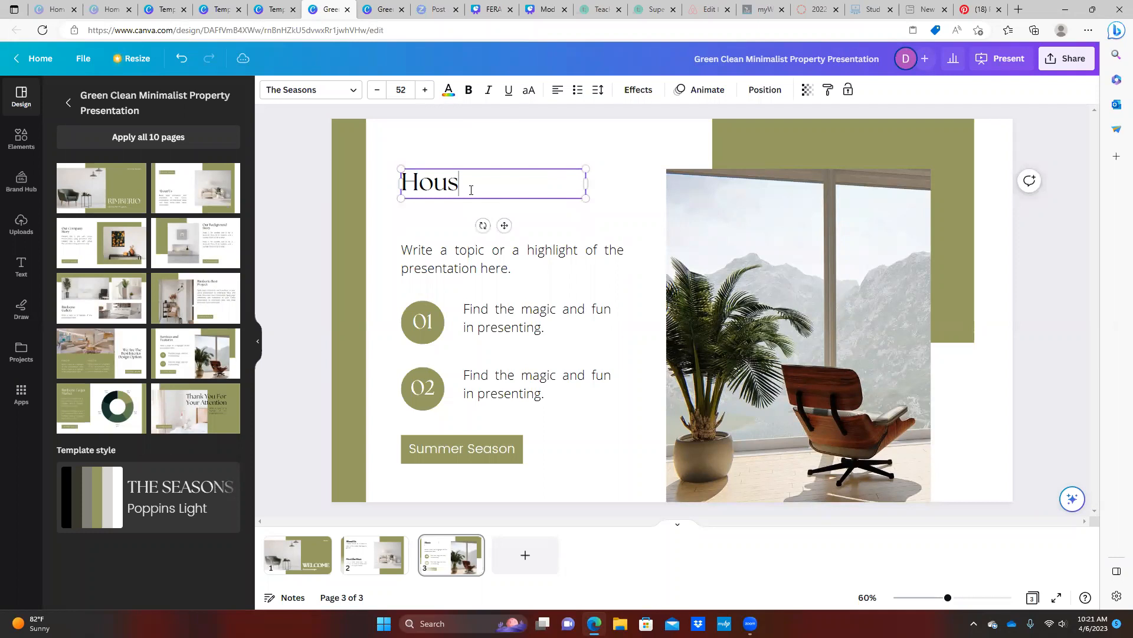
{"action": "type", "text": "e Rules"}
Delete the placeholder paragraph beneath the House Rules title
{"action": "left_click", "coordinate": [477, 246]}
{"action": "left_click", "coordinate": [477, 247]}
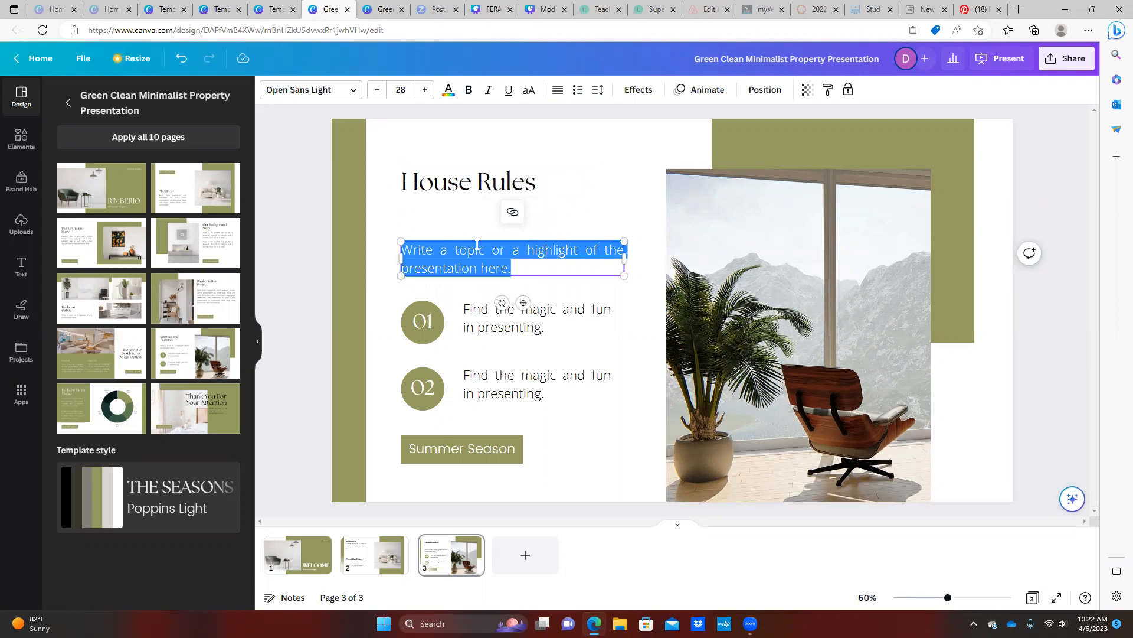
{"action": "key", "text": "BackSpace"}
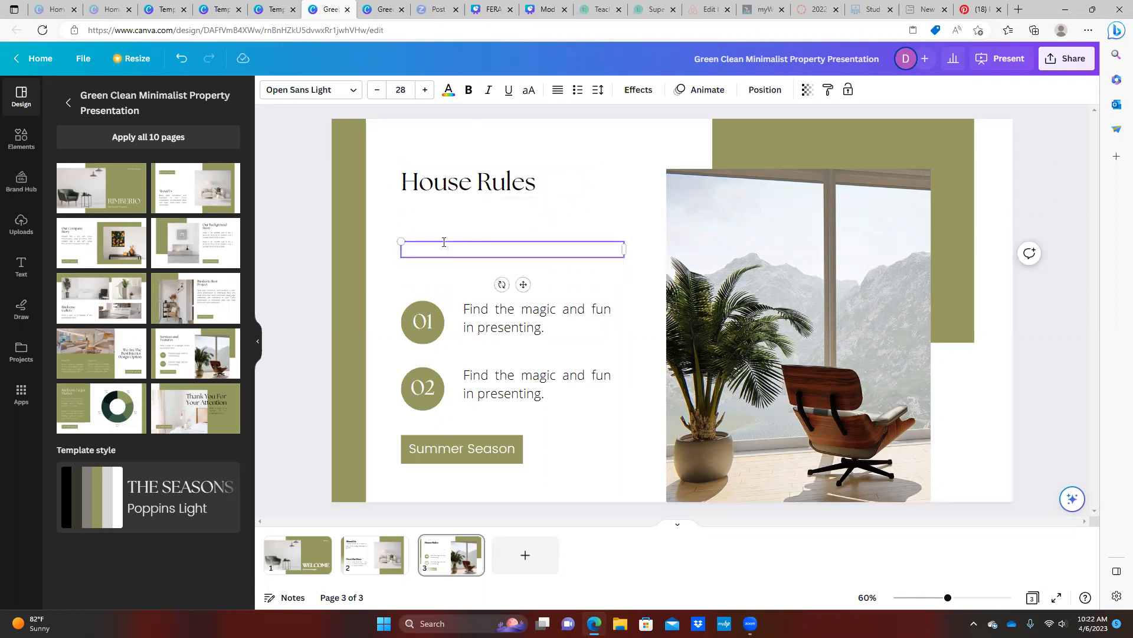
Move the 01 and 02 circles, numbers and item texts up beneath the House Rules title
{"action": "left_click", "coordinate": [444, 240]}
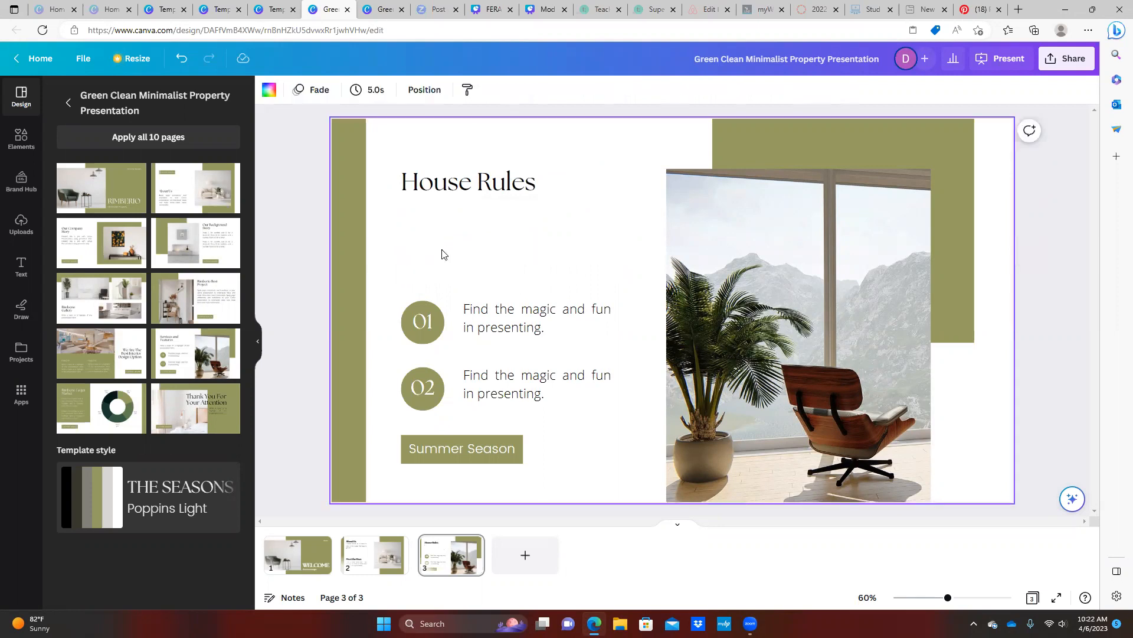
{"action": "left_click", "coordinate": [430, 325]}
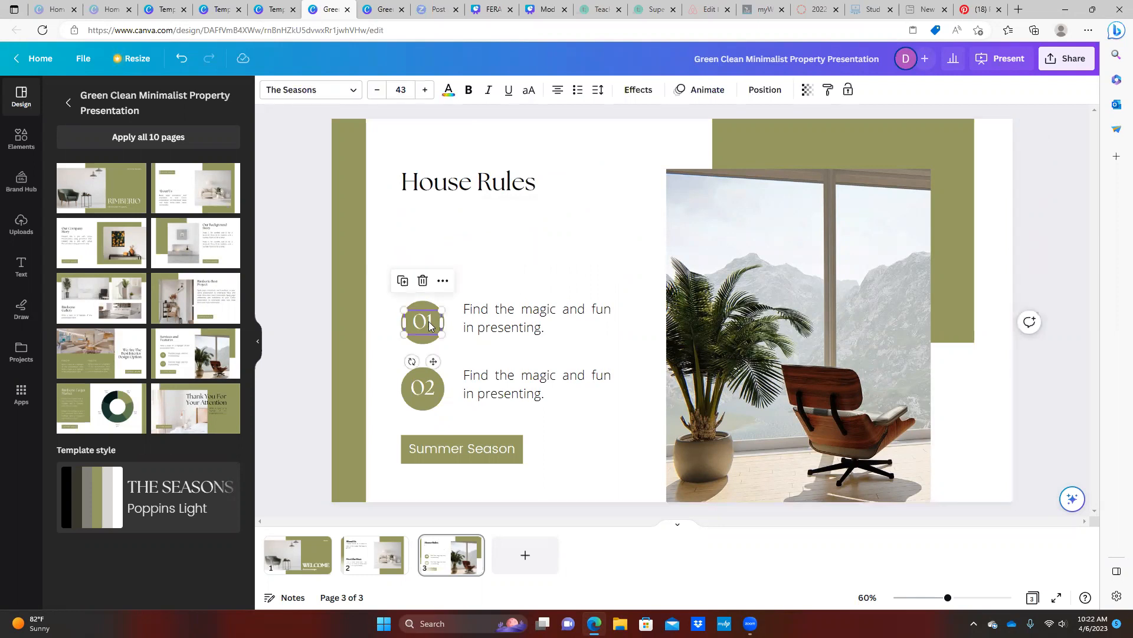
{"action": "left_click_drag", "start_coordinate": [424, 304], "coordinate": [419, 202]}
{"action": "left_click", "coordinate": [423, 322]}
{"action": "left_click_drag", "start_coordinate": [423, 321], "coordinate": [421, 228]}
{"action": "left_click_drag", "start_coordinate": [512, 316], "coordinate": [497, 230]}
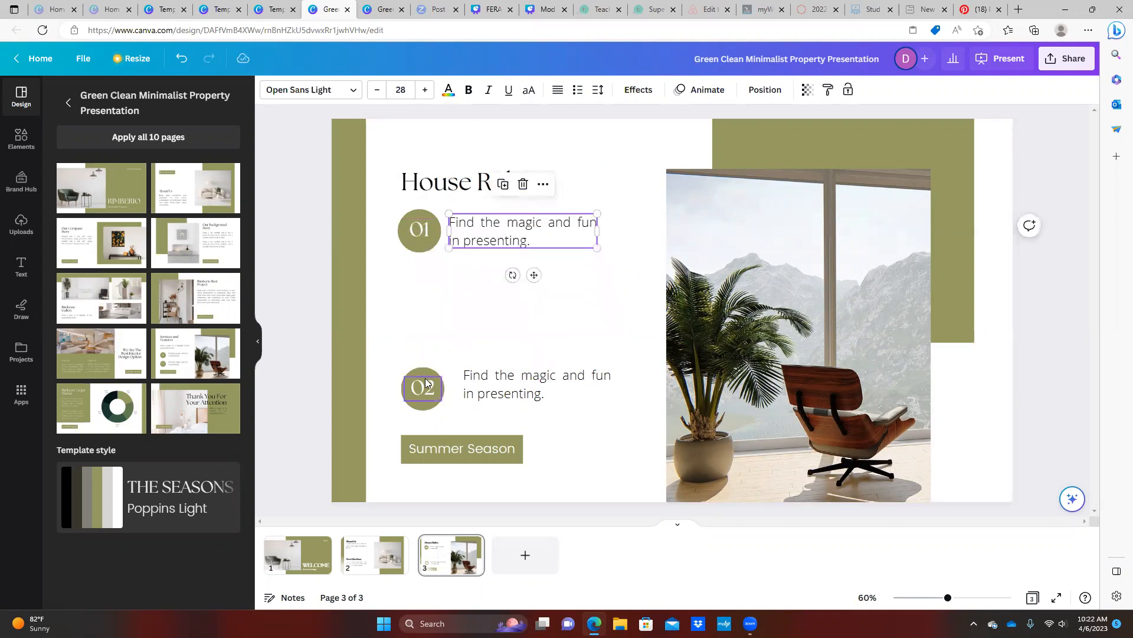
{"action": "left_click_drag", "start_coordinate": [422, 381], "coordinate": [423, 281]}
{"action": "left_click_drag", "start_coordinate": [424, 393], "coordinate": [421, 291]}
{"action": "left_click_drag", "start_coordinate": [525, 383], "coordinate": [511, 290]}
Copy the green 02 circle and place the duplicate below it as a third circle
{"action": "left_click", "coordinate": [421, 306]}
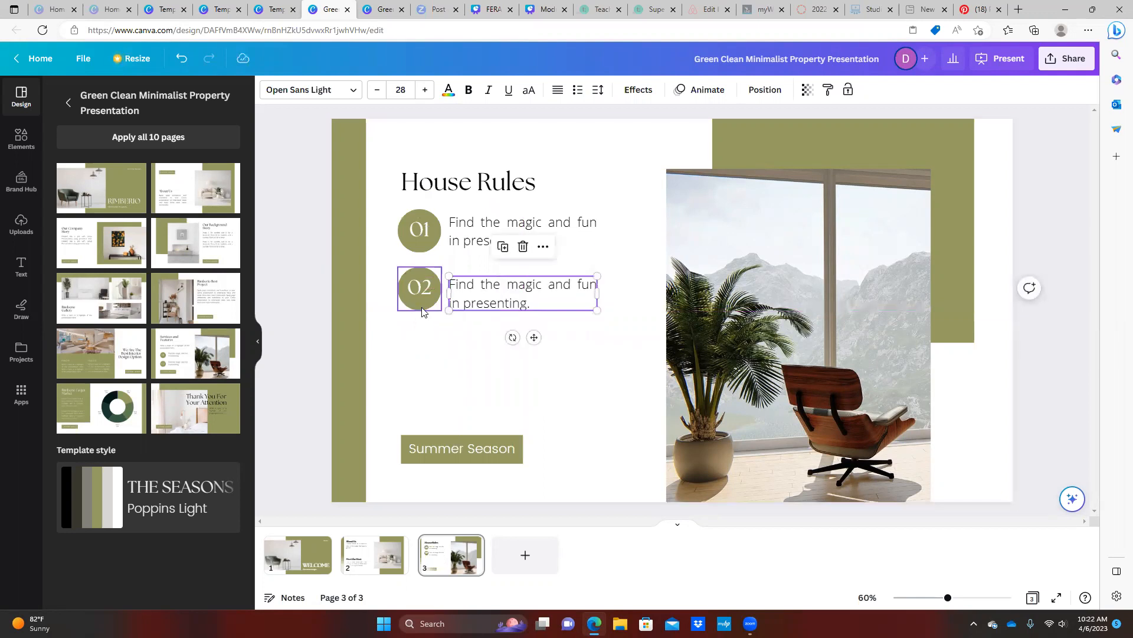
{"action": "left_click", "coordinate": [419, 300]}
{"action": "right_click", "coordinate": [418, 300]}
{"action": "left_click", "coordinate": [393, 319]}
{"action": "left_click", "coordinate": [414, 307]}
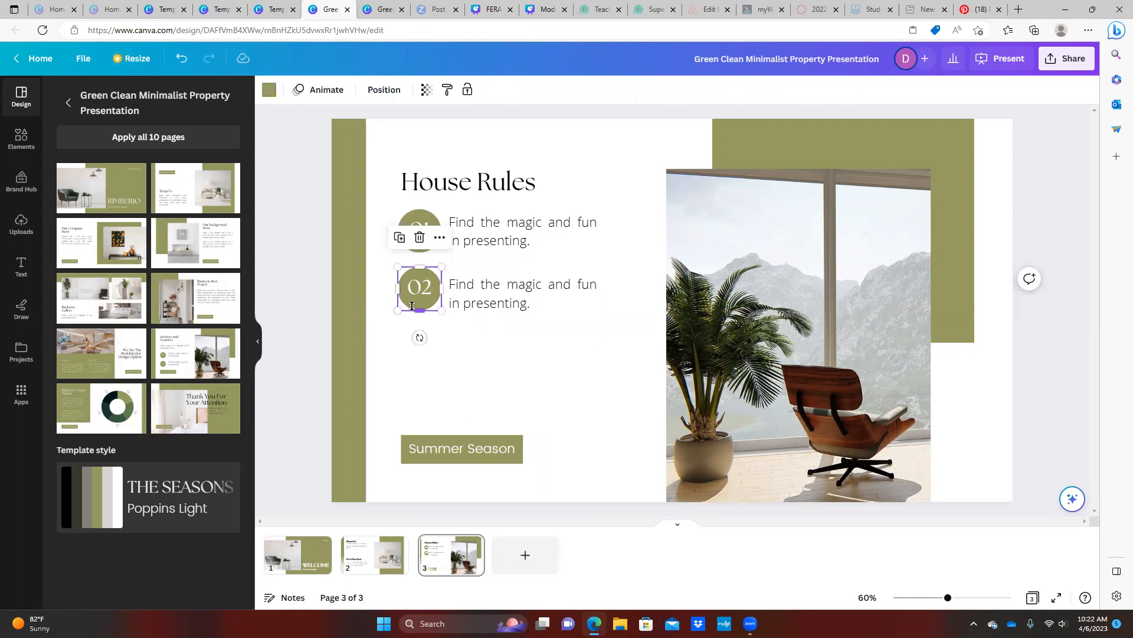
{"action": "right_click", "coordinate": [413, 307]}
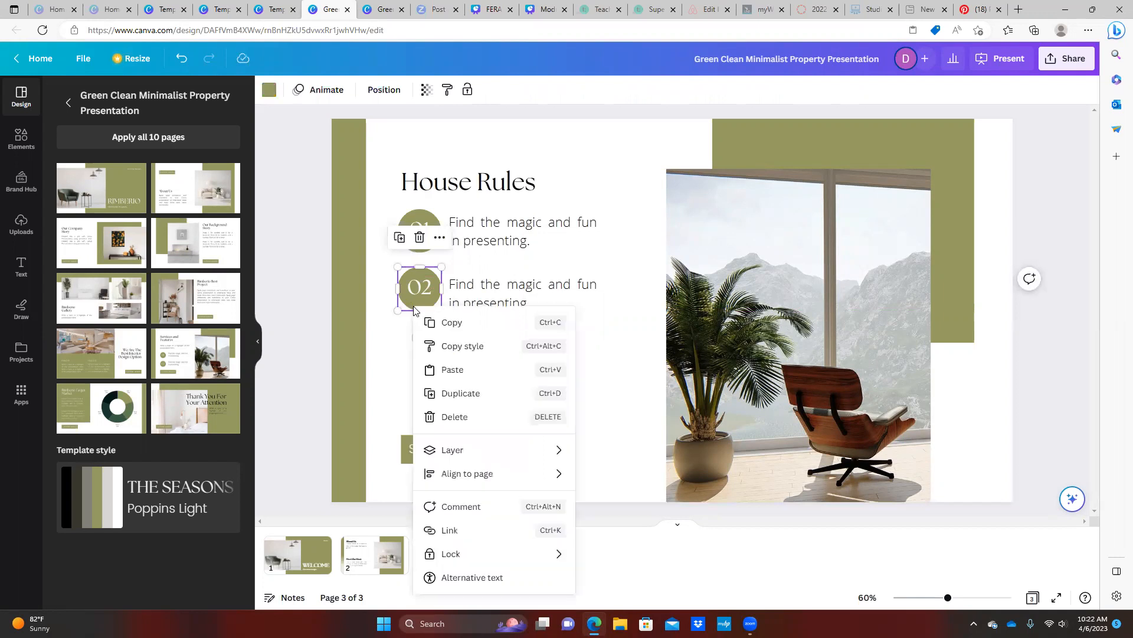
{"action": "left_click", "coordinate": [459, 324]}
{"action": "right_click", "coordinate": [425, 361]}
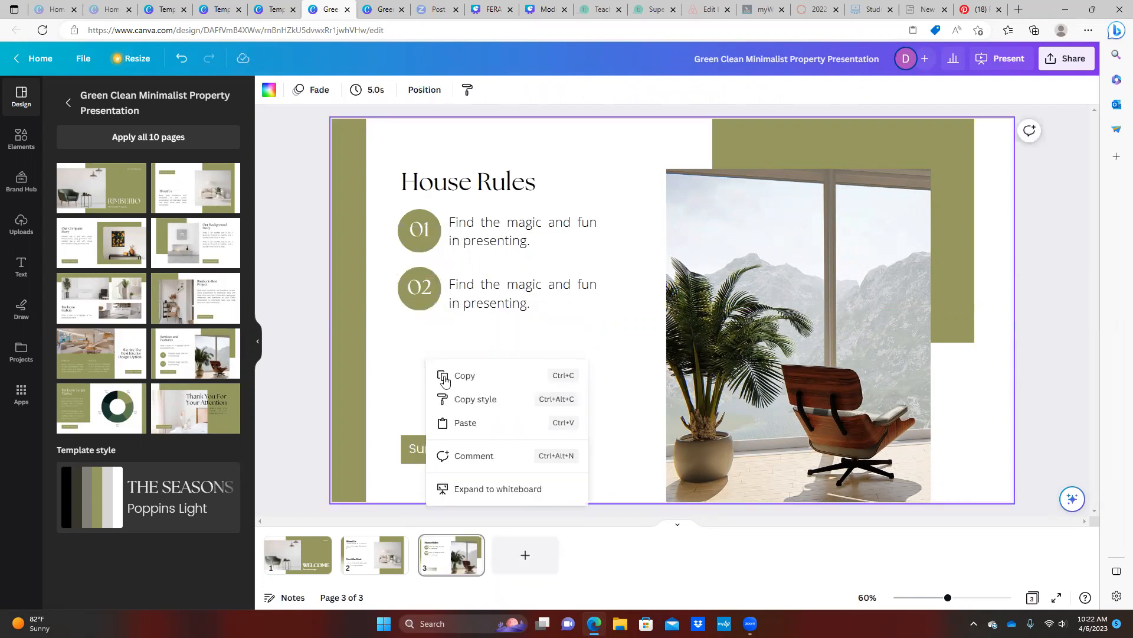
{"action": "left_click", "coordinate": [466, 422]}
{"action": "left_click_drag", "start_coordinate": [430, 373], "coordinate": [419, 356]}
Paste a copy of the 02 number onto the third circle and begin editing it
{"action": "left_click", "coordinate": [416, 285]}
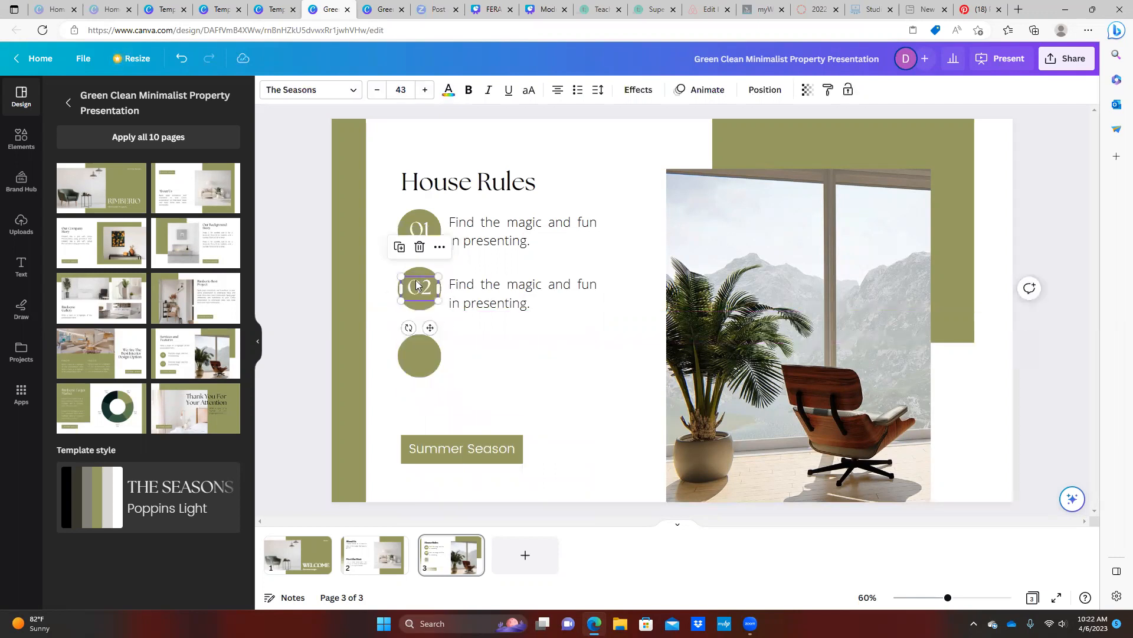
{"action": "right_click", "coordinate": [418, 287]}
{"action": "left_click", "coordinate": [455, 302]}
{"action": "left_click", "coordinate": [417, 358]}
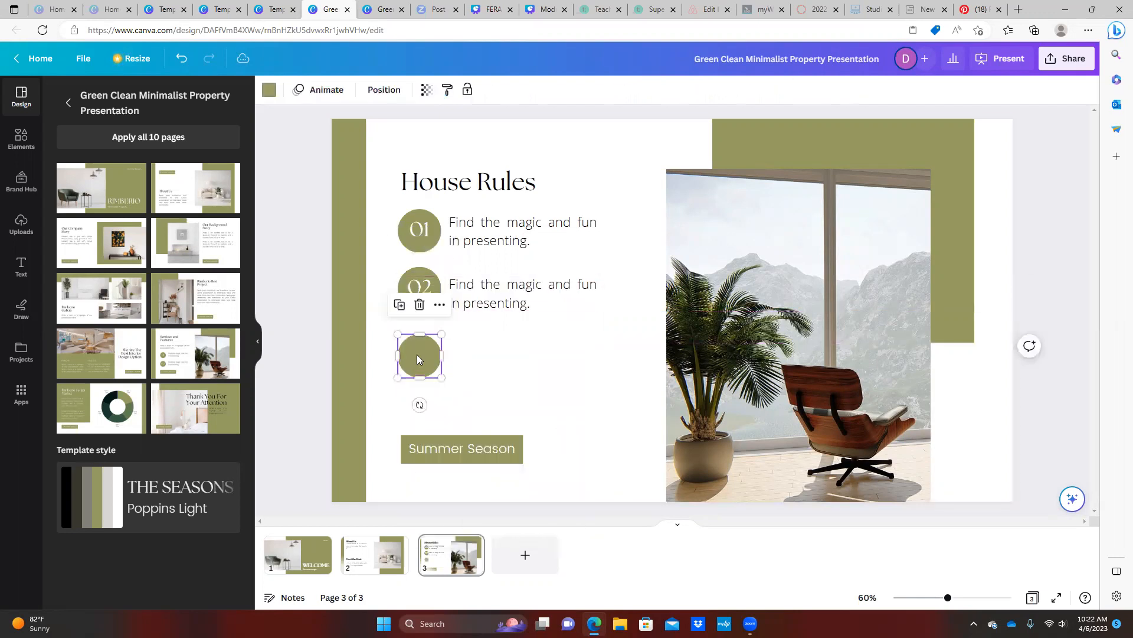
{"action": "right_click", "coordinate": [417, 354]}
{"action": "left_click", "coordinate": [454, 405]}
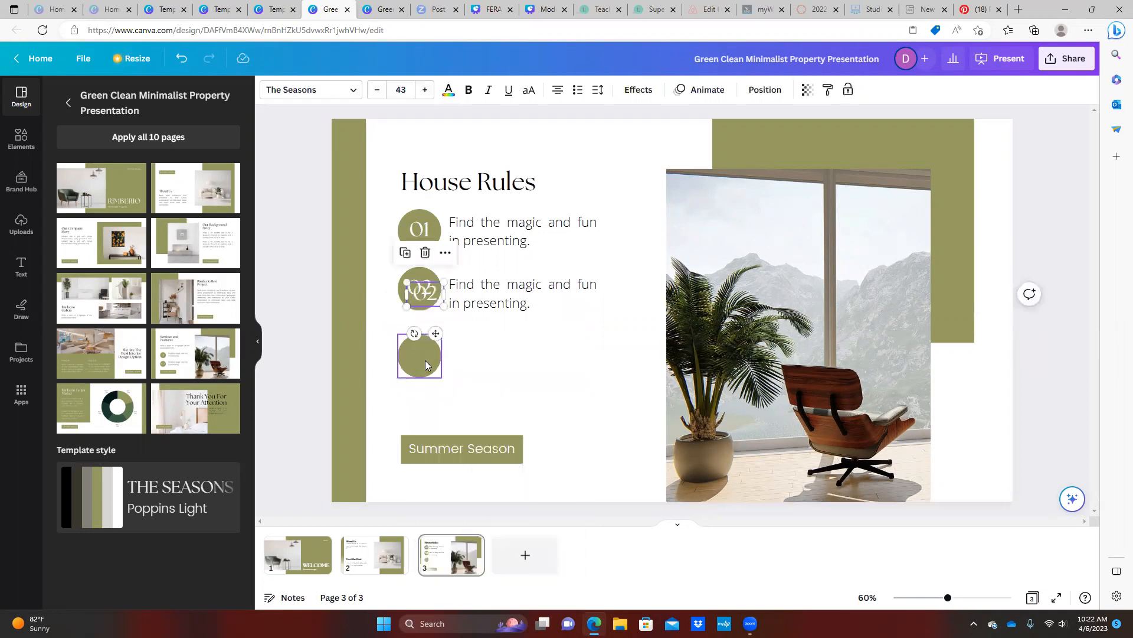
{"action": "left_click_drag", "start_coordinate": [422, 295], "coordinate": [413, 355]}
{"action": "double_click", "coordinate": [431, 356]}
Label the third circle 03 and change the first rule to 'No parties'
{"action": "type", "text": "03"}
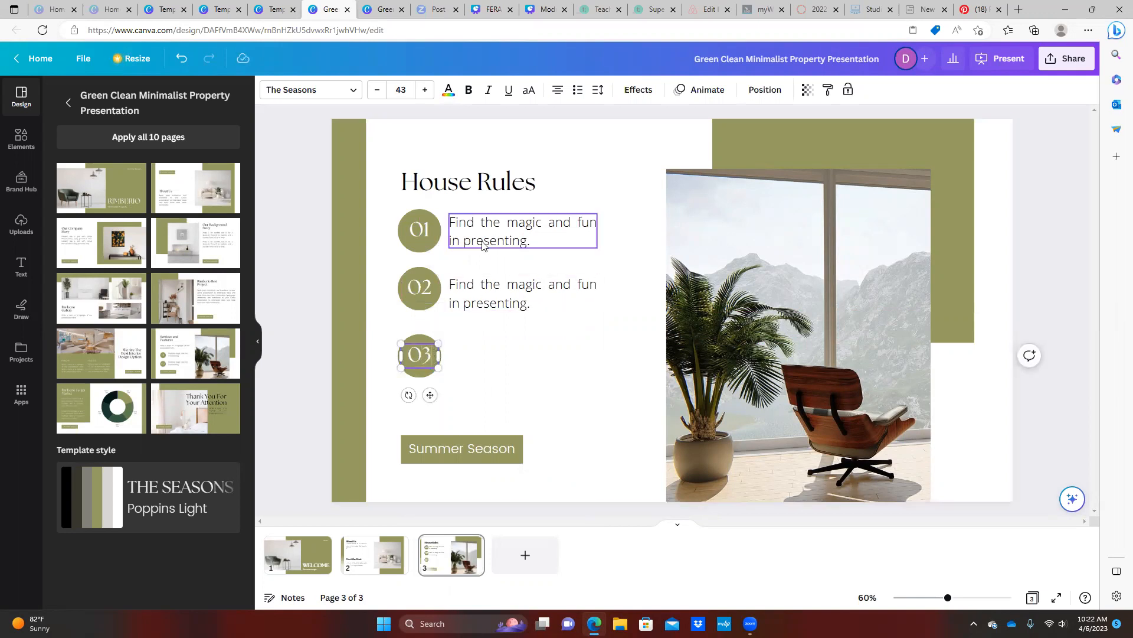
{"action": "left_click", "coordinate": [483, 243]}
{"action": "left_click", "coordinate": [483, 241]}
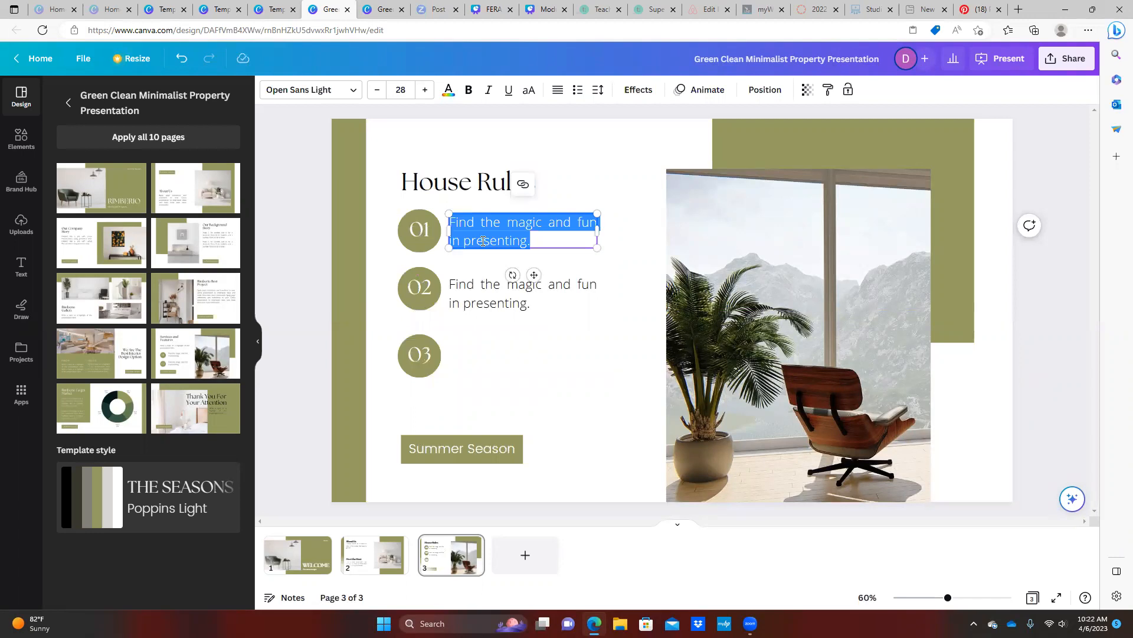
{"action": "type", "text": "No p"}
{"action": "key", "text": "BackSpace"}
{"action": "type", "text": "Part"}
{"action": "key", "text": "BackSpace"}
{"action": "key", "text": "BackSpace"}
{"action": "type", "text": "parties"}
Change the second rule's text to 'No pets'
{"action": "left_click", "coordinate": [473, 282]}
{"action": "left_click", "coordinate": [472, 281]}
{"action": "type", "text": "No pets"}
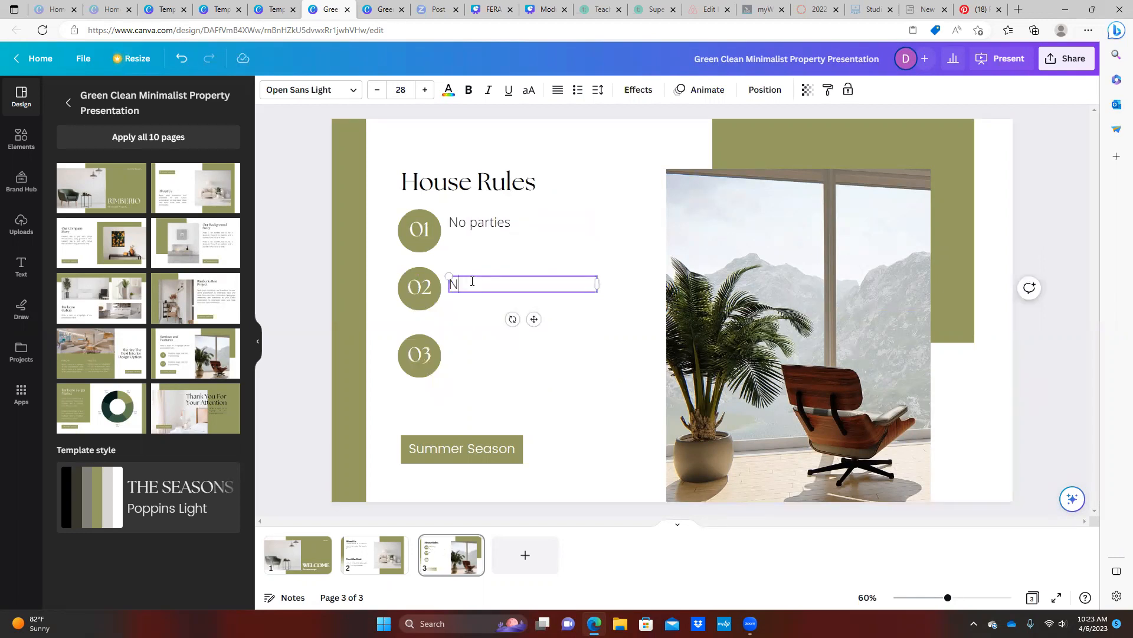
{"action": "left_click", "coordinate": [571, 302]}
{"action": "left_click", "coordinate": [535, 289]}
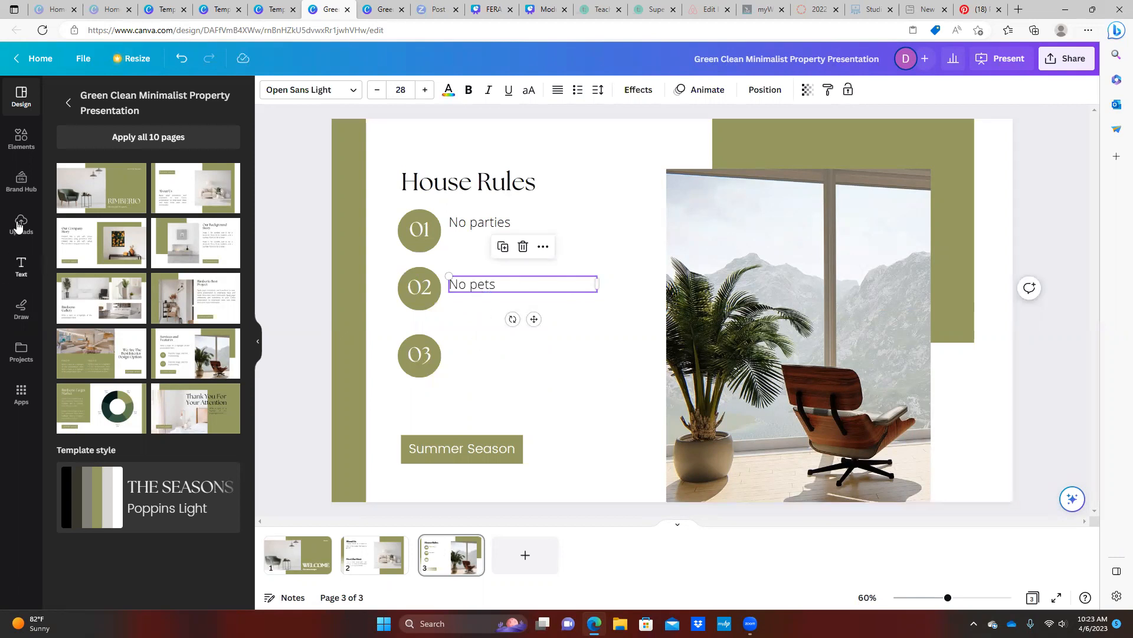
{"action": "left_click", "coordinate": [513, 273]}
Duplicate the No pets text beside the 03 circle and change it to 'No Smoking'
{"action": "right_click", "coordinate": [513, 280]}
{"action": "left_click", "coordinate": [474, 342]}
{"action": "left_click", "coordinate": [479, 357]}
{"action": "right_click", "coordinate": [478, 358]}
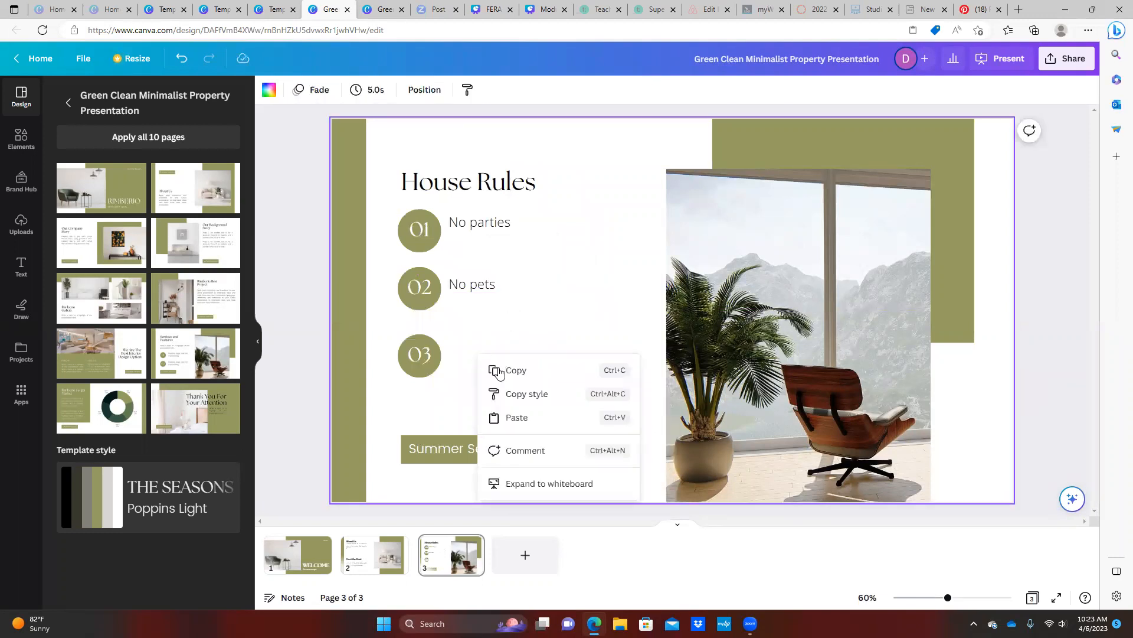
{"action": "left_click", "coordinate": [498, 417]}
{"action": "left_click_drag", "start_coordinate": [510, 298], "coordinate": [508, 365]}
{"action": "double_click", "coordinate": [498, 356]}
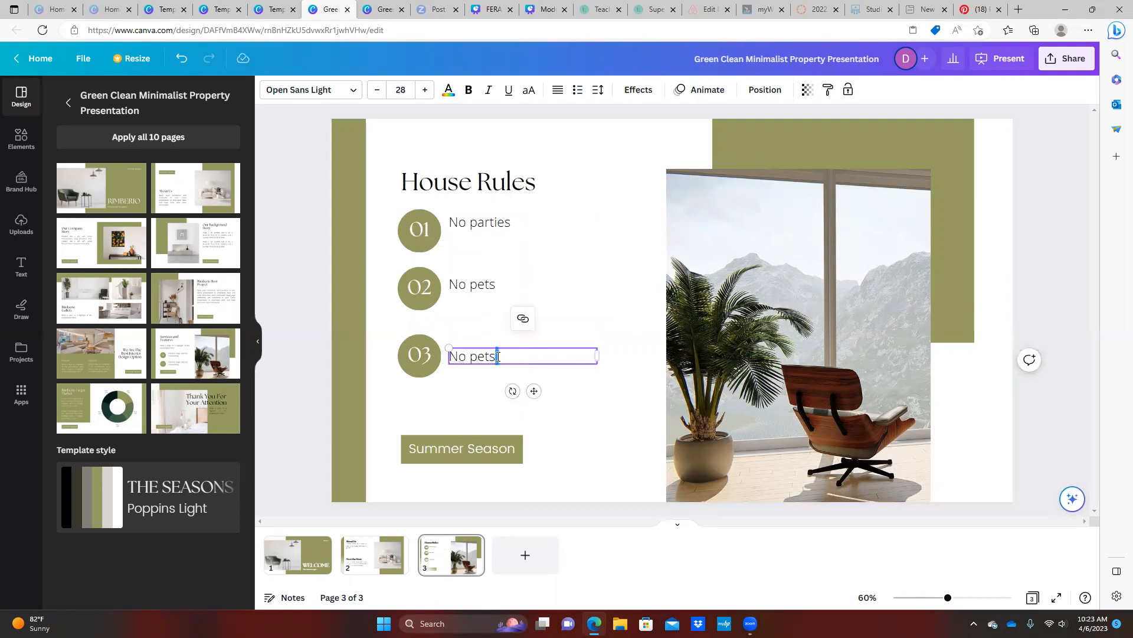
{"action": "left_click", "coordinate": [498, 356]}
{"action": "key", "text": "BackSpace"}
{"action": "key", "text": "BackSpace"}
{"action": "key", "text": "BackSpace"}
{"action": "key", "text": "BackSpace"}
{"action": "type", "text": "Smokine"}
{"action": "key", "text": "BackSpace"}
{"action": "key", "text": "BackSpace"}
{"action": "key", "text": "BackSpace"}
{"action": "type", "text": "ng"}
Delete the Summer Season label and its green box
{"action": "left_click", "coordinate": [443, 436]}
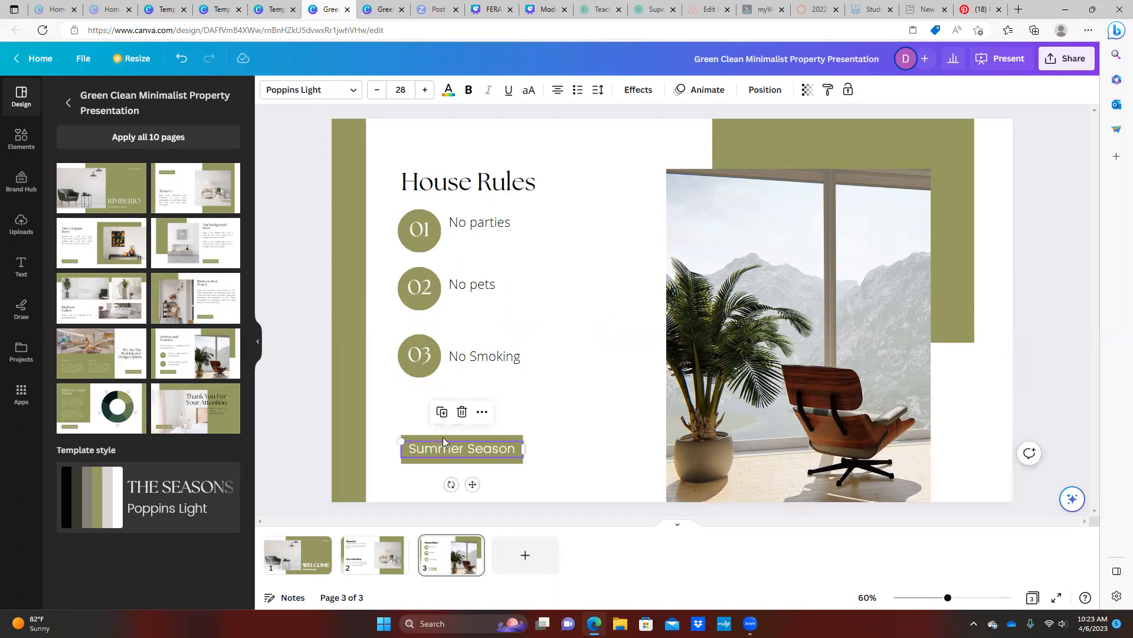
{"action": "key", "text": "Delete"}
{"action": "left_click", "coordinate": [443, 438]}
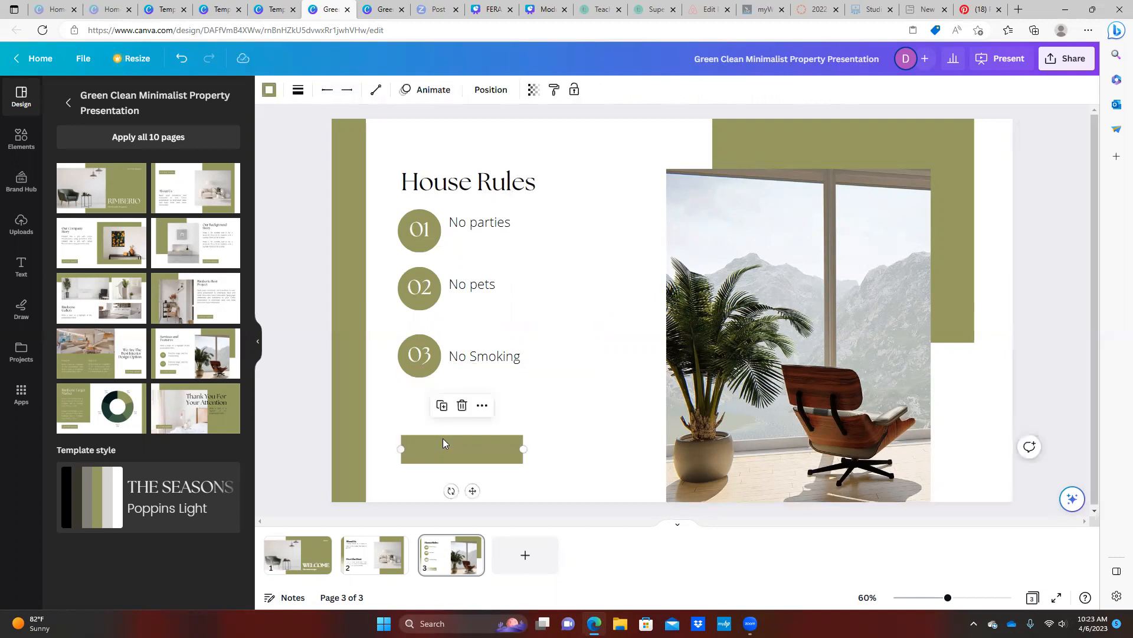
{"action": "key", "text": "Delete"}
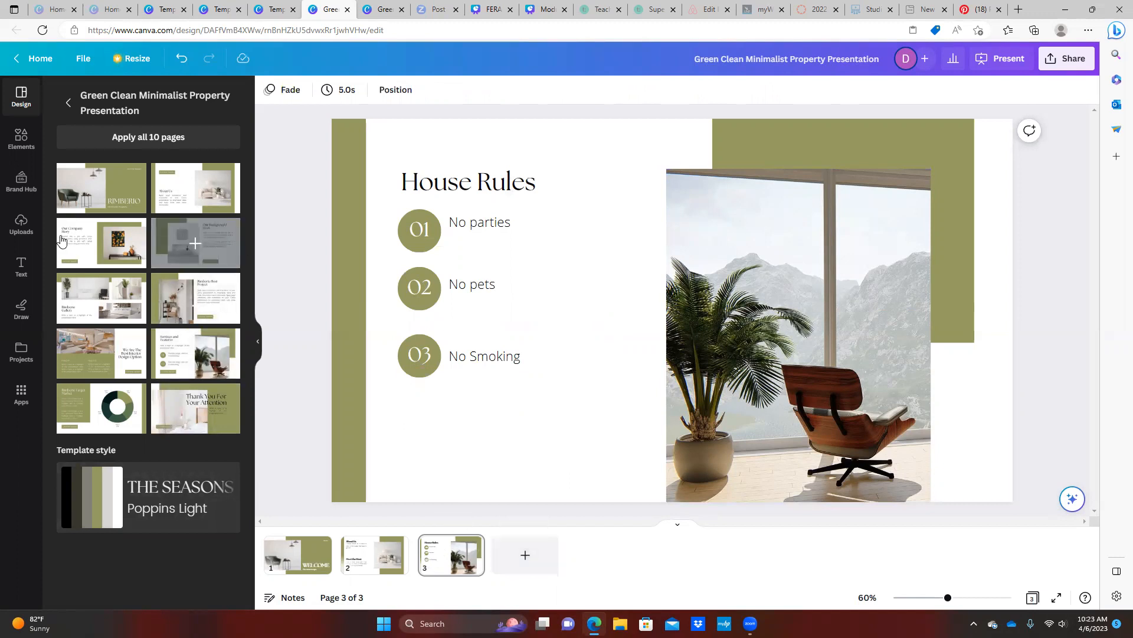
Add the Our Company Story layout as page 4 and retitle it 'WiFi Access'
{"action": "left_click", "coordinate": [142, 245]}
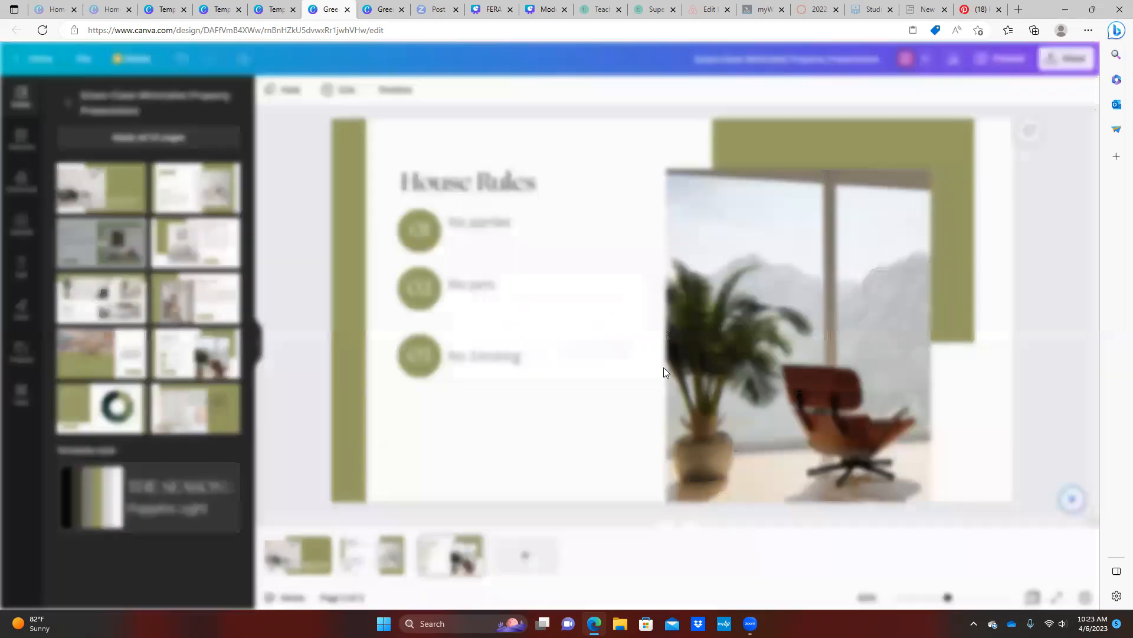
{"action": "left_click", "coordinate": [617, 355]}
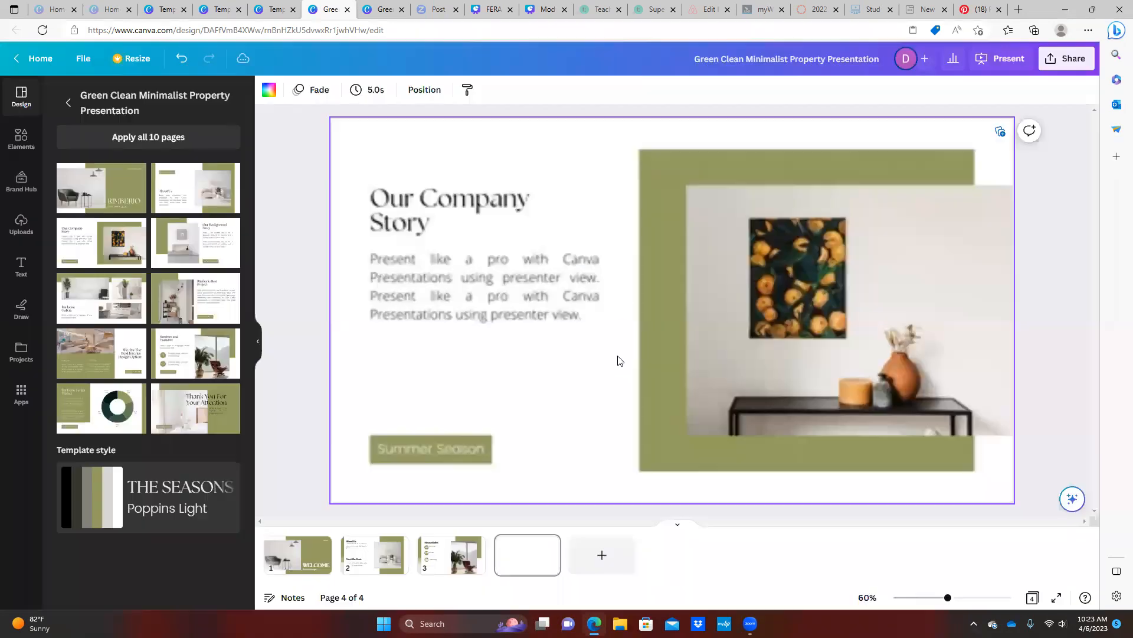
{"action": "left_click", "coordinate": [444, 217]}
{"action": "left_click", "coordinate": [444, 216]}
{"action": "type", "text": "W"}
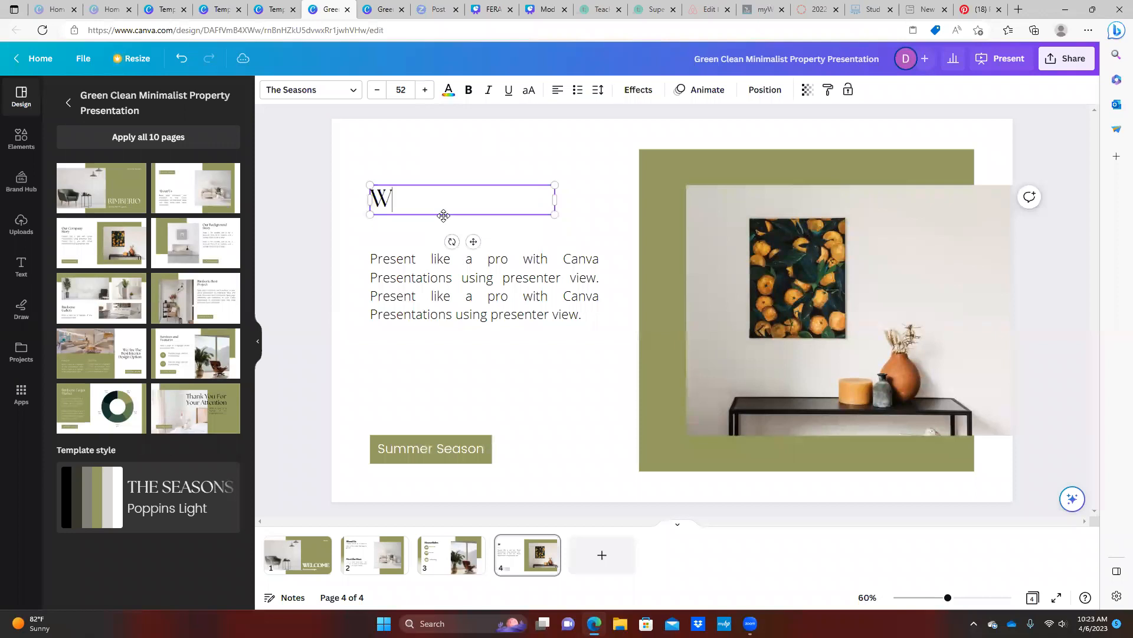
{"action": "type", "text": "iFi Access"}
Replace the body text with the WiFi username and the network password on two lines
{"action": "left_click", "coordinate": [444, 267]}
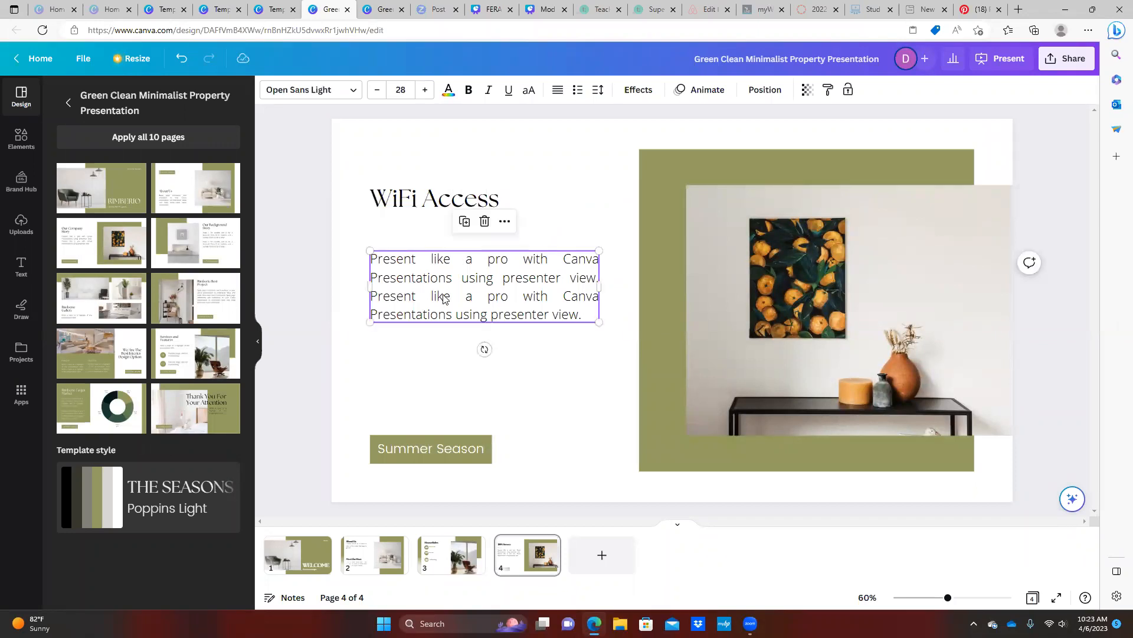
{"action": "left_click", "coordinate": [444, 295]}
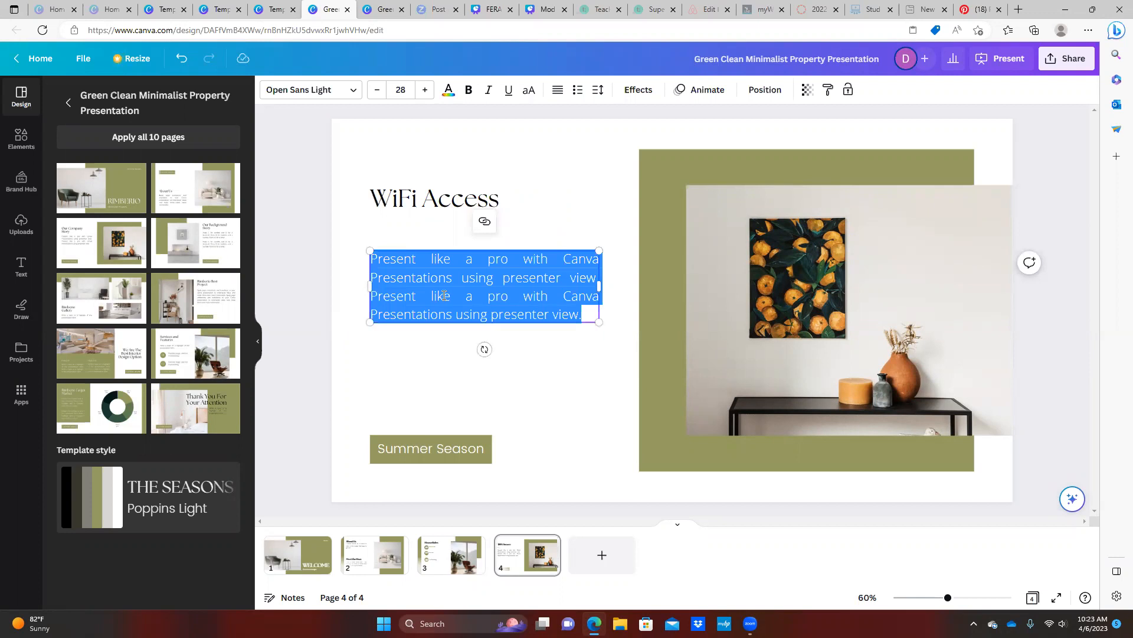
{"action": "key", "text": "BackSpace"}
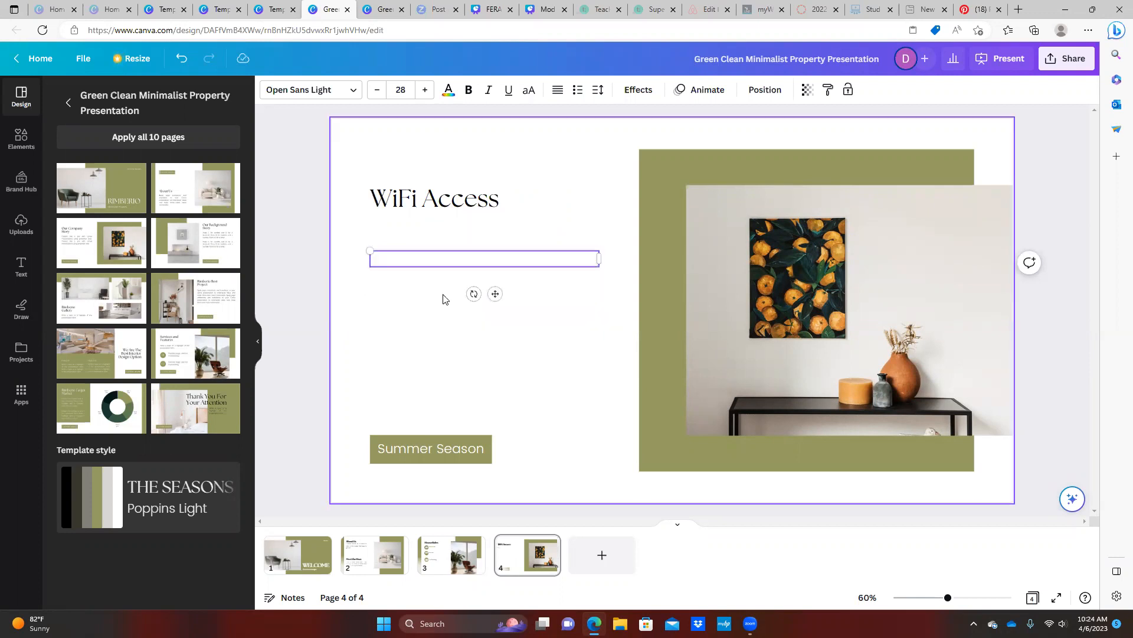
{"action": "key", "text": "BackSpace"}
{"action": "key", "text": "BackSpace"}
{"action": "key", "text": "BackSpace"}
{"action": "key", "text": "Return"}
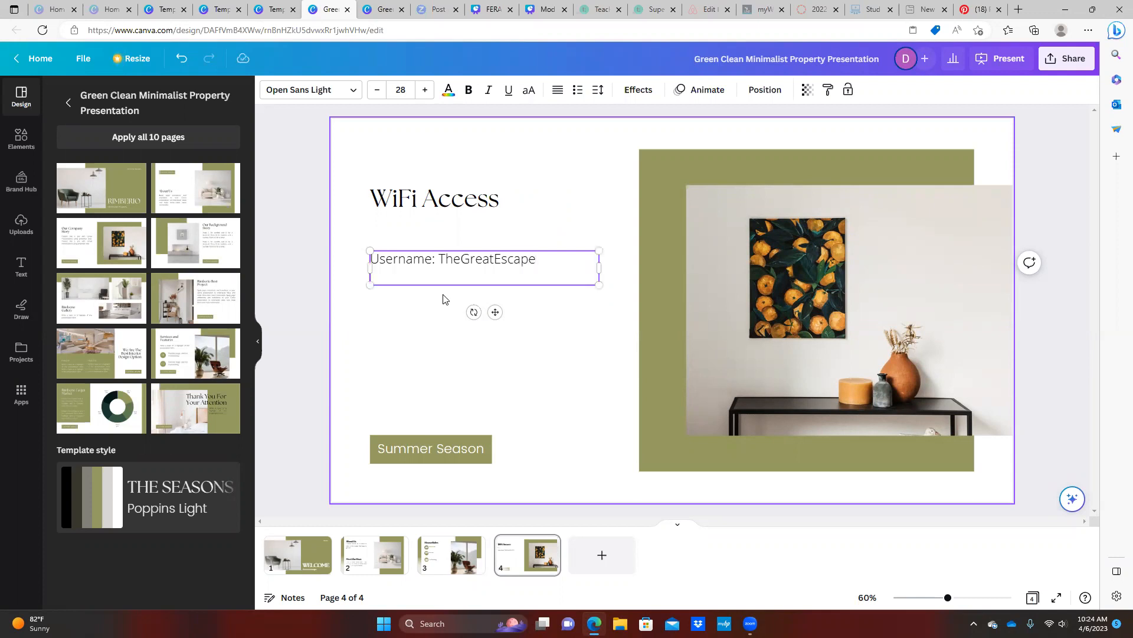
{"action": "key", "text": "BackSpace"}
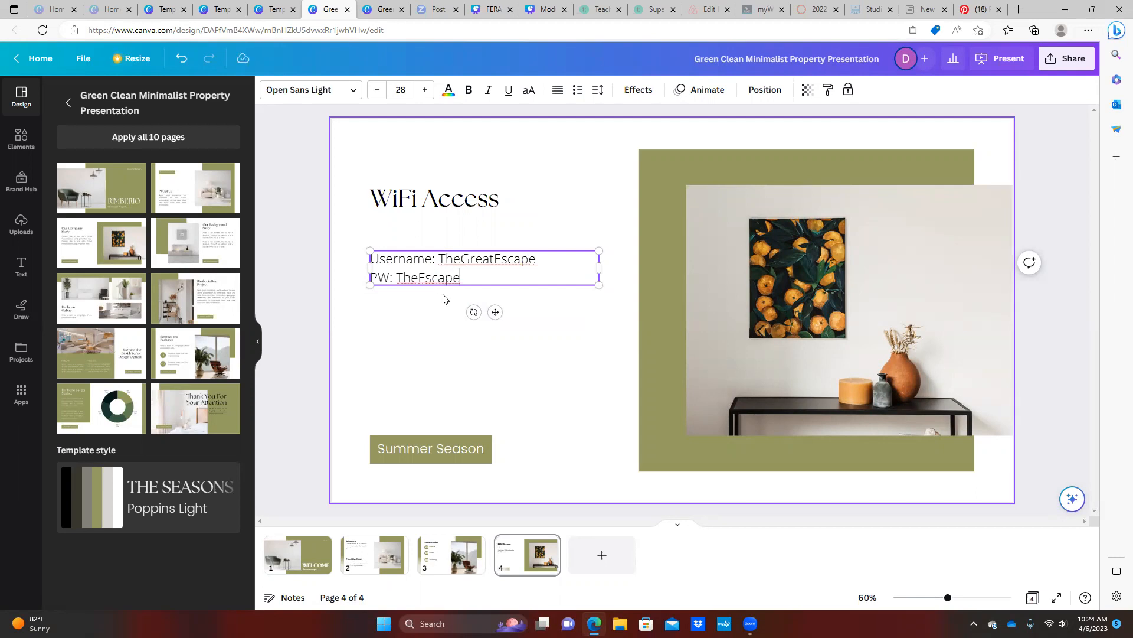
Remove the Summer Season label and green box, then add a blank fifth page
{"action": "left_click", "coordinate": [460, 452]}
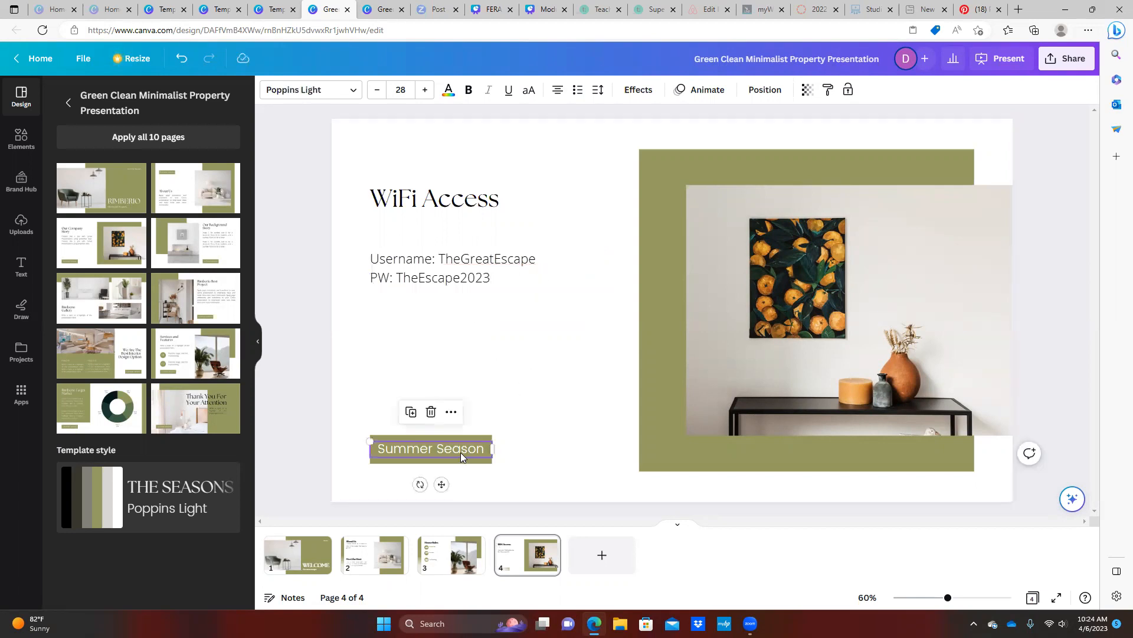
{"action": "key", "text": "Delete"}
{"action": "left_click", "coordinate": [440, 453]}
{"action": "key", "text": "Delete"}
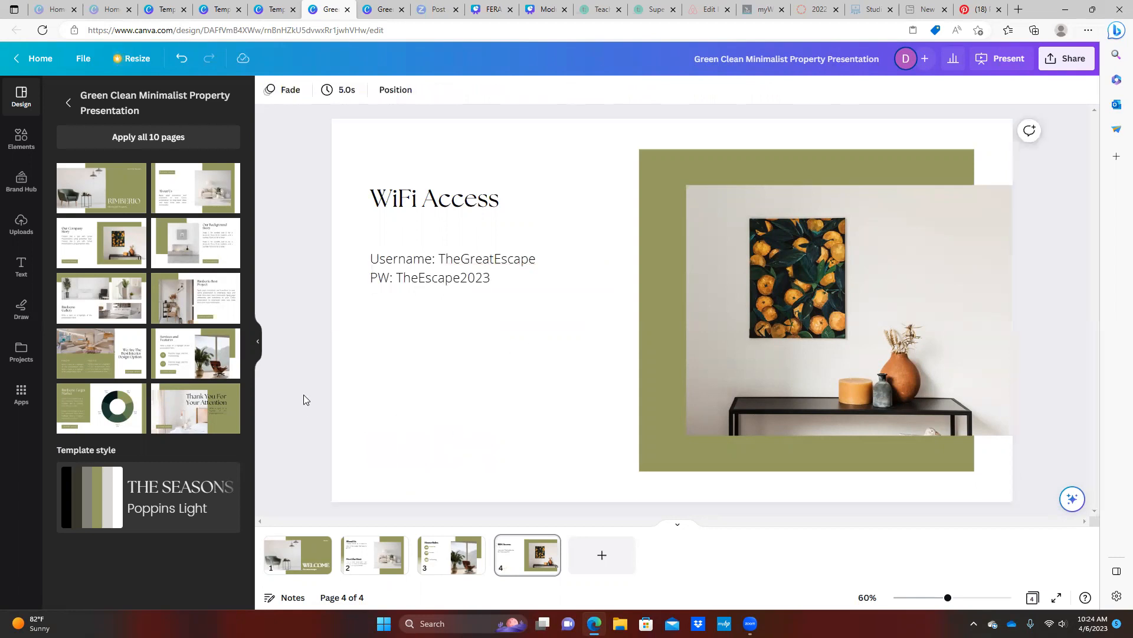
{"action": "left_click", "coordinate": [600, 556]}
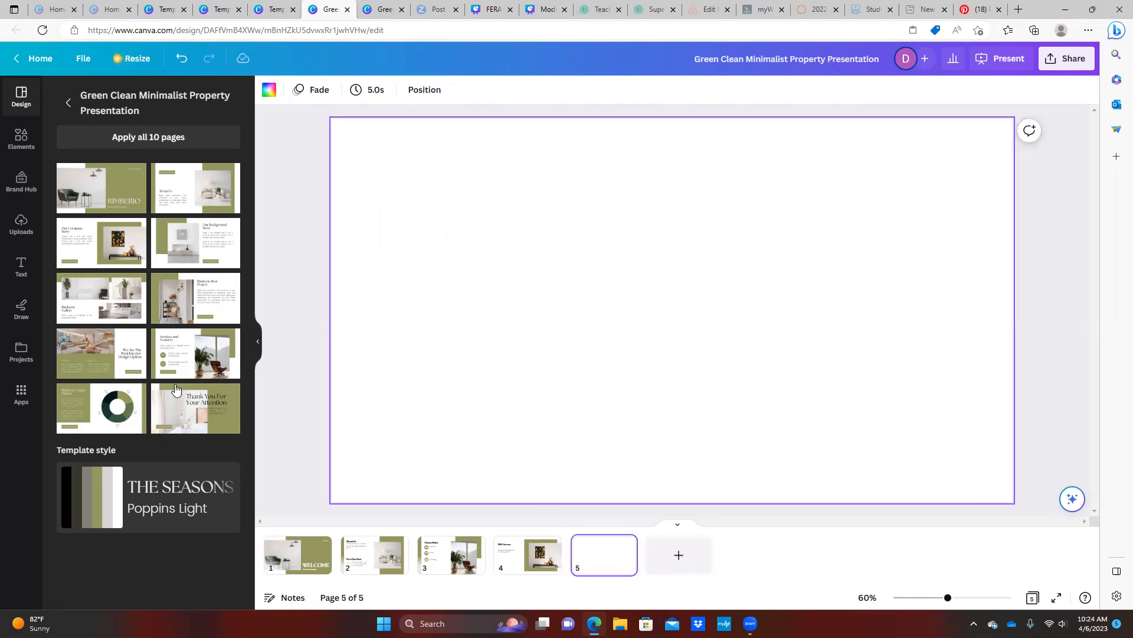
Apply the interior design layout to page 5 with the heading 'Things to do during your stay'
{"action": "left_click", "coordinate": [102, 357]}
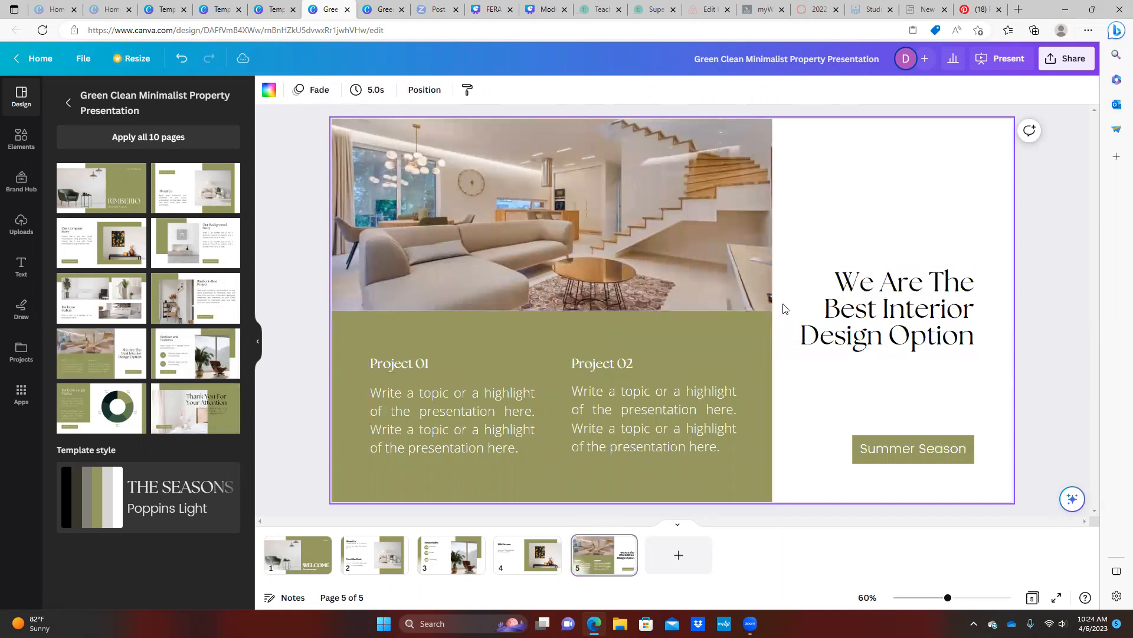
{"action": "double_click", "coordinate": [912, 302]}
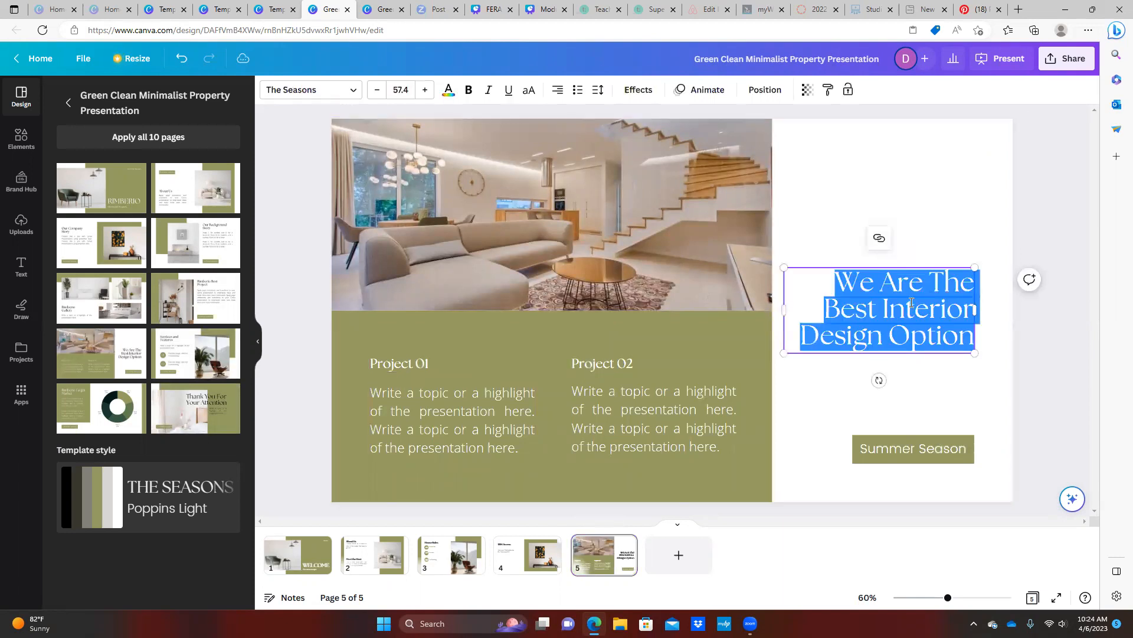
{"action": "type", "text": "Things"}
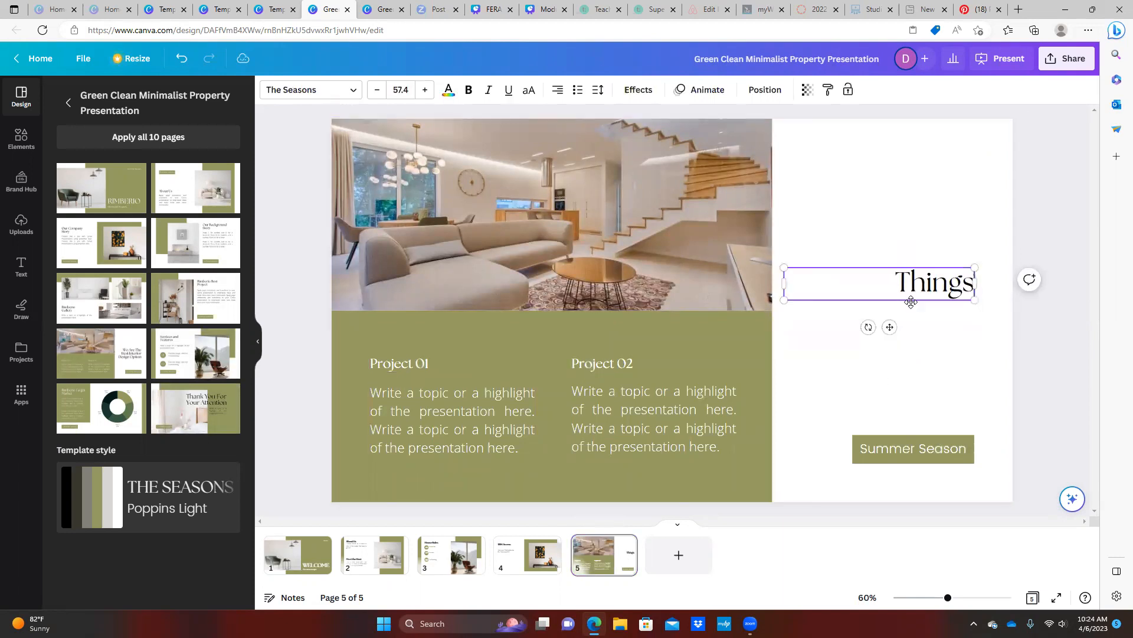
{"action": "type", "text": " to do"}
{"action": "type", "text": " in"}
{"action": "key", "text": "BackSpace"}
{"action": "key", "text": "BackSpace"}
{"action": "key", "text": "BackSpace"}
{"action": "type", "text": "du"}
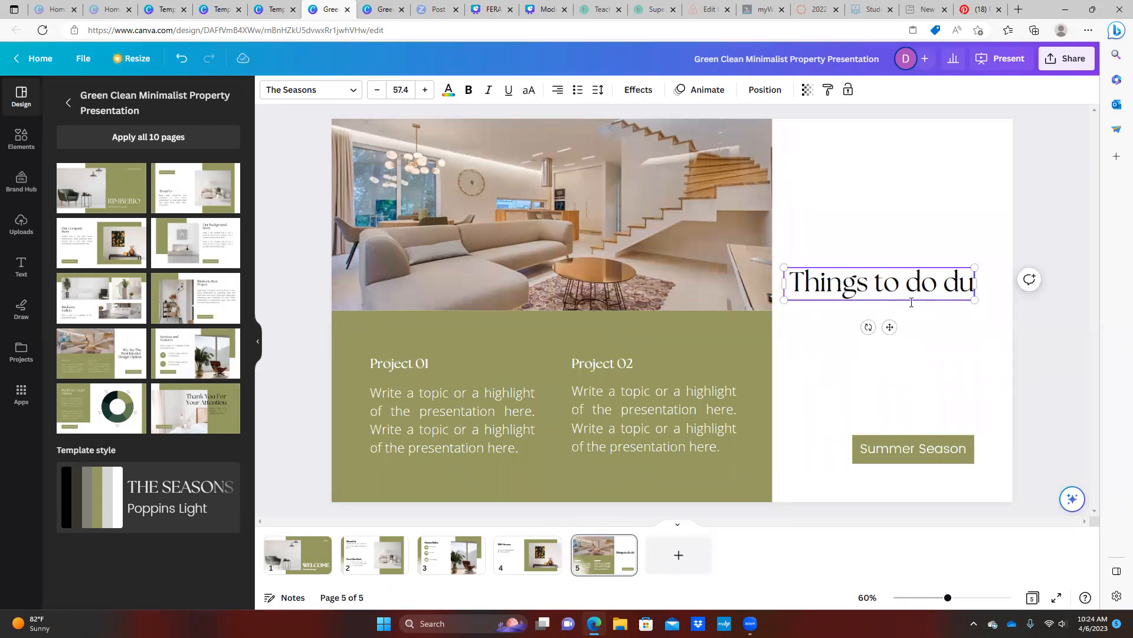
{"action": "type", "text": "ring your stay"}
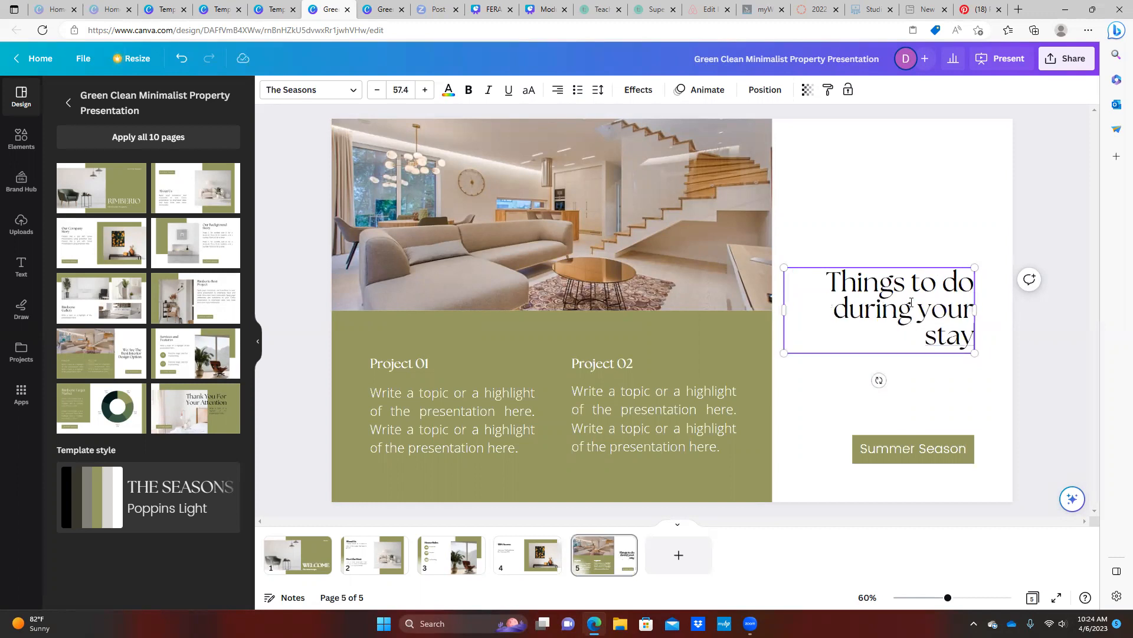
Rename the Project 01 and Project 02 headings to 'Restaurants' and 'Attractions'
{"action": "left_click", "coordinate": [413, 364]}
{"action": "left_click", "coordinate": [415, 364]}
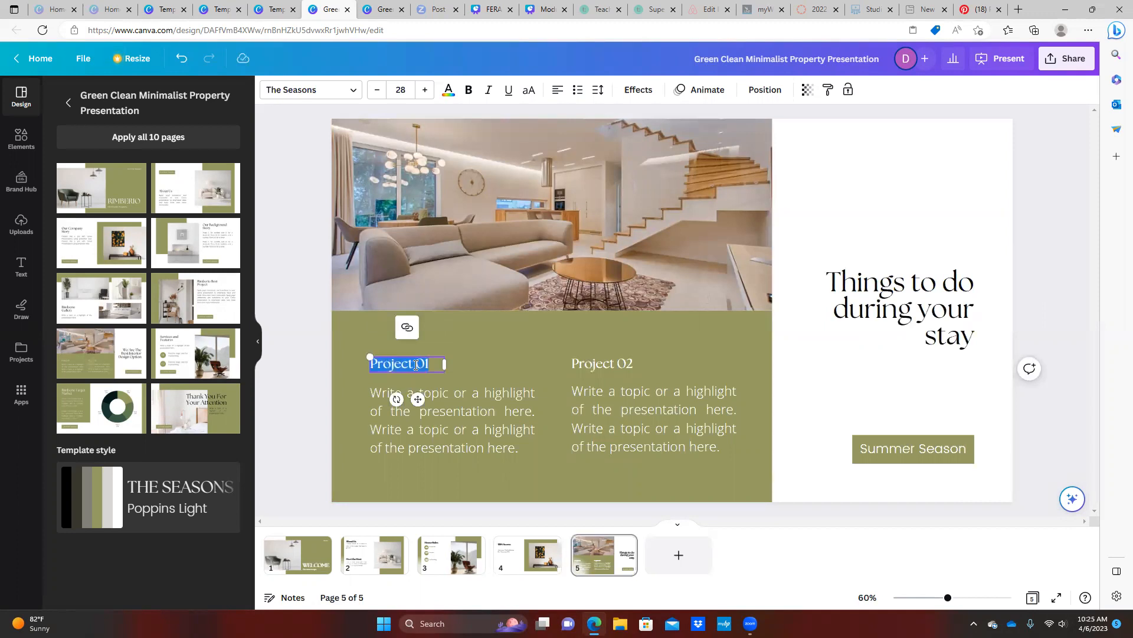
{"action": "key", "text": "BackSpace"}
{"action": "type", "text": "Rest"}
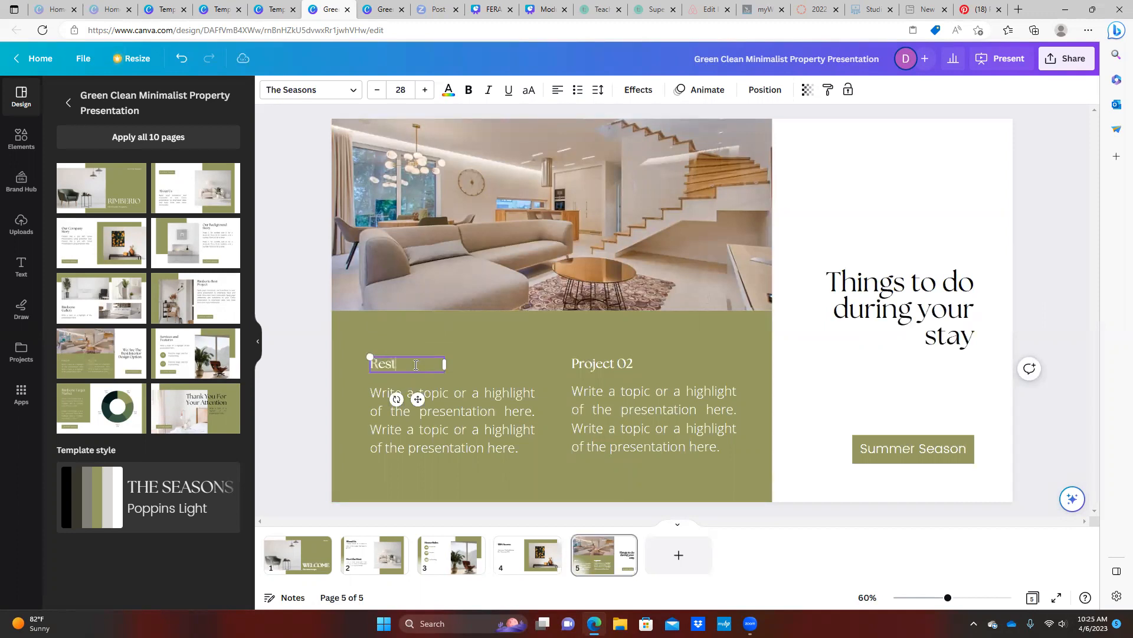
{"action": "type", "text": "aurants"}
{"action": "left_click", "coordinate": [615, 362]}
{"action": "left_click", "coordinate": [615, 361]}
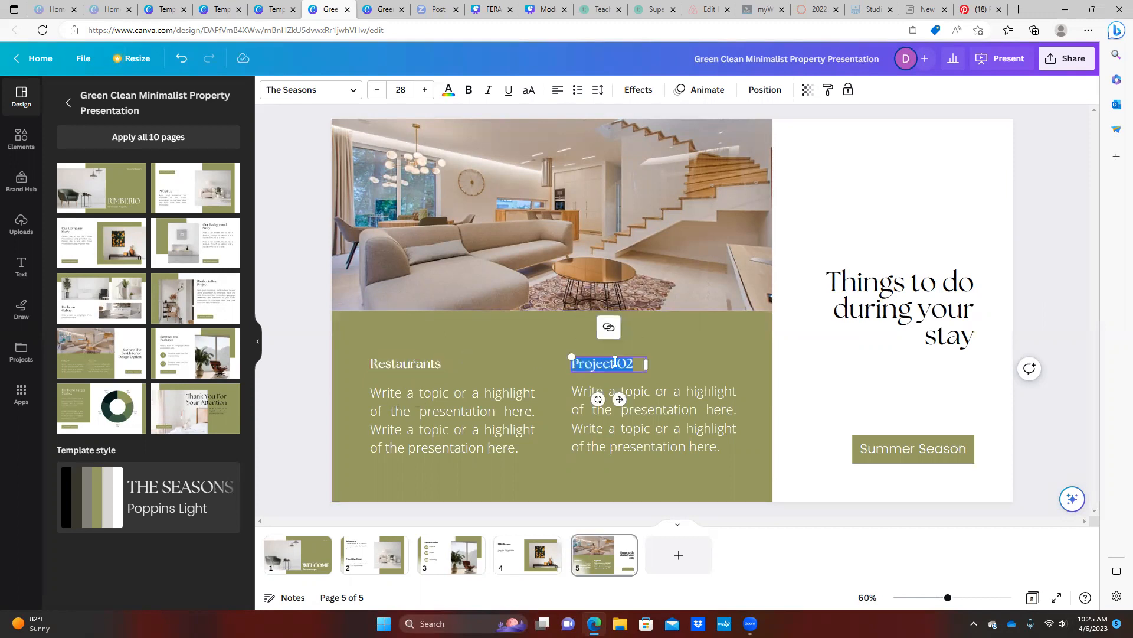
{"action": "type", "text": "Attrea"}
{"action": "key", "text": "BackSpace"}
{"action": "key", "text": "BackSpace"}
{"action": "type", "text": "actions"}
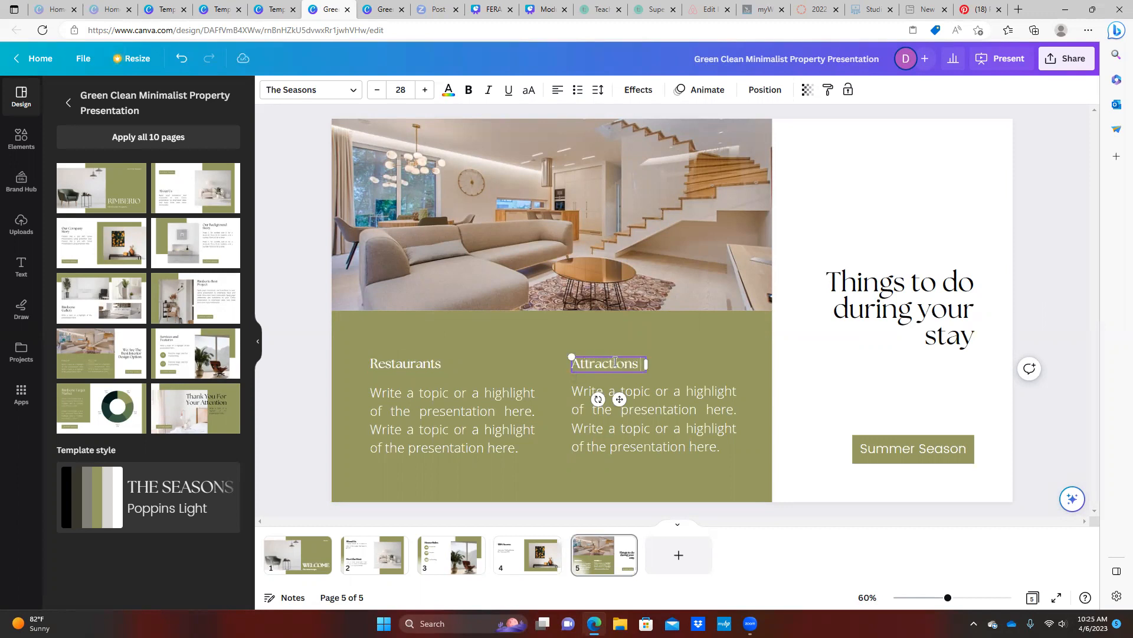
{"action": "left_click", "coordinate": [434, 425]}
Apply bulleted list formatting to the description text under Restaurants and under Attractions
{"action": "left_click", "coordinate": [434, 425]}
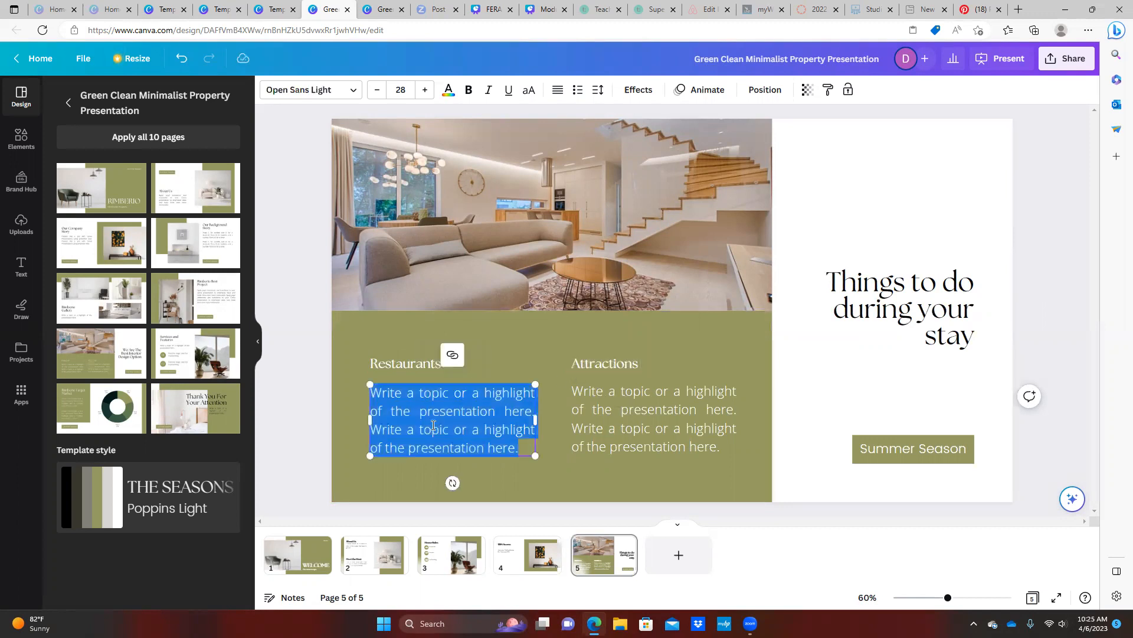
{"action": "left_click", "coordinate": [577, 90]}
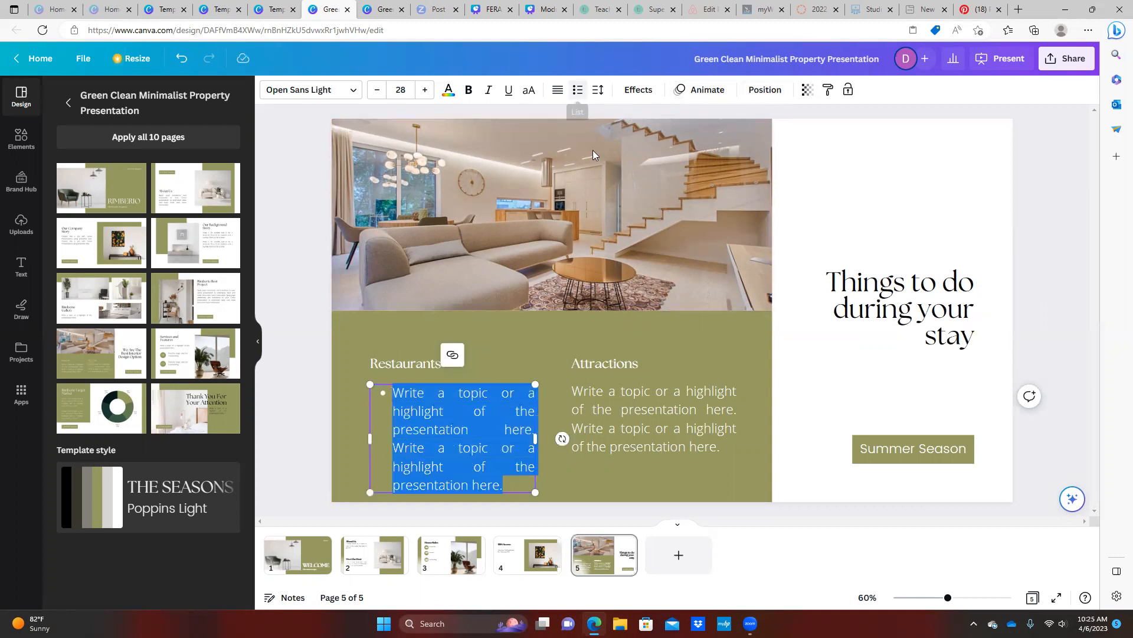
{"action": "left_click", "coordinate": [632, 399]}
{"action": "left_click", "coordinate": [633, 399]}
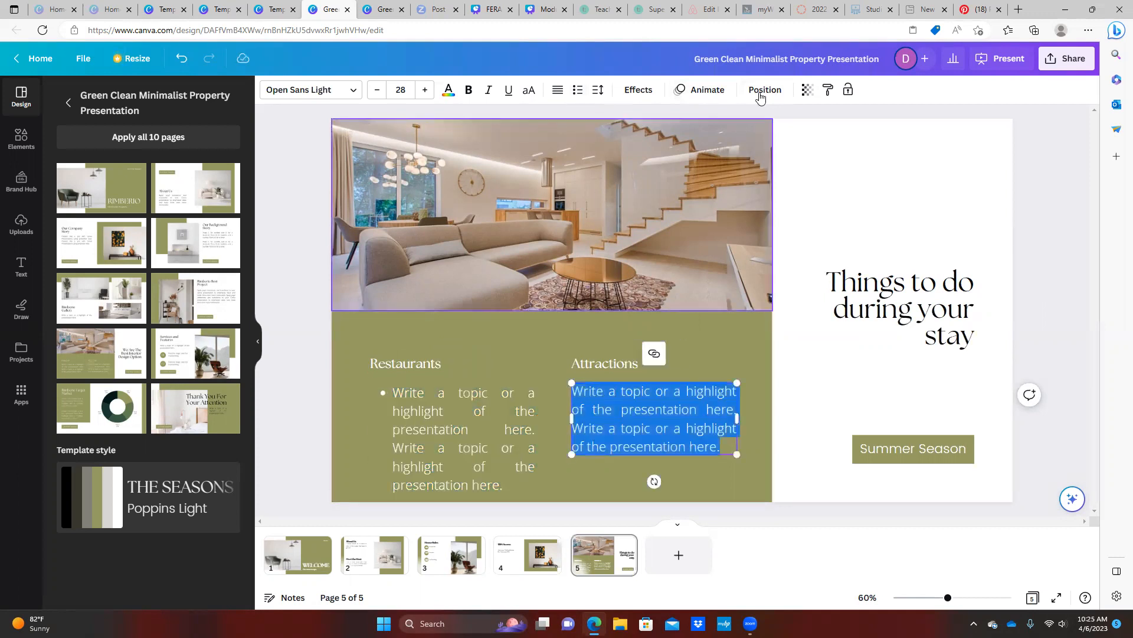
{"action": "left_click", "coordinate": [578, 93]}
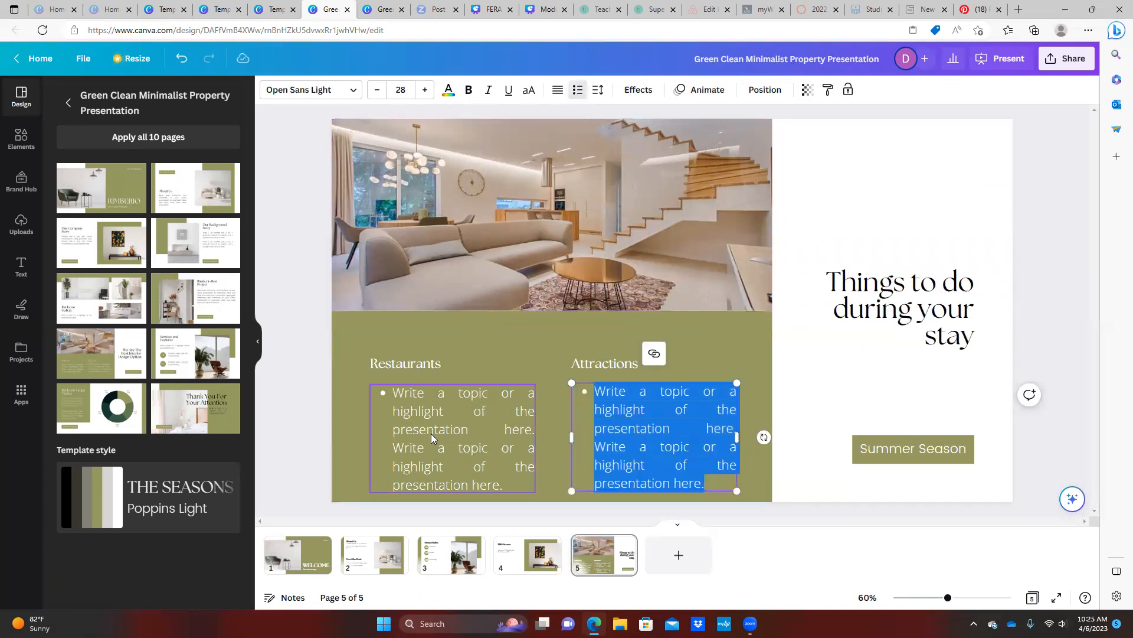
{"action": "left_click", "coordinate": [468, 422]}
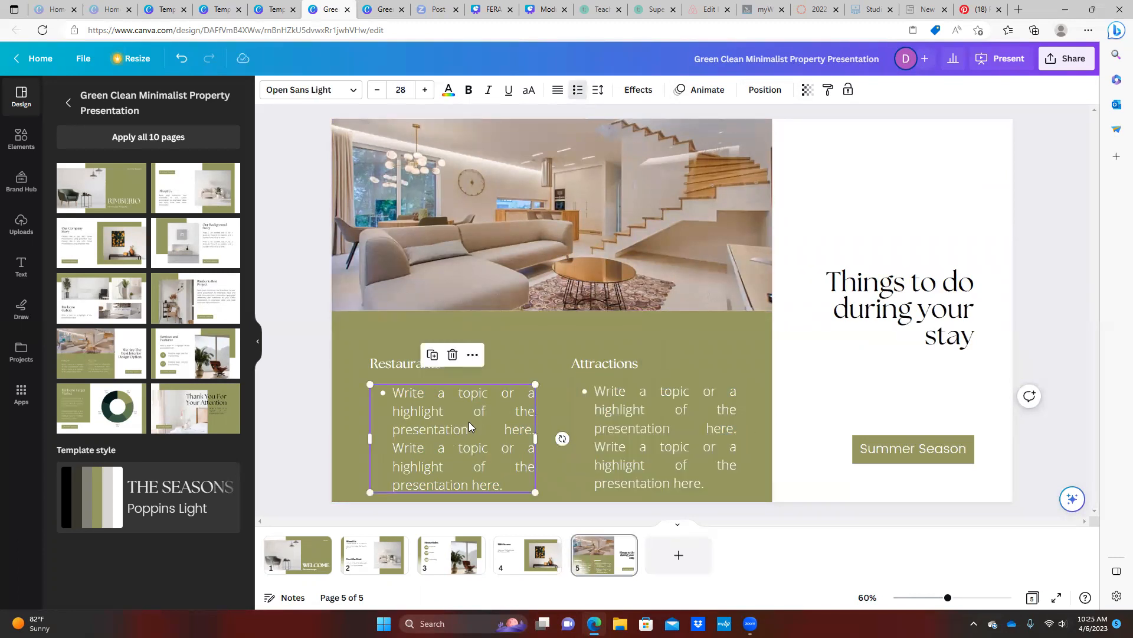
{"action": "left_click", "coordinate": [647, 409]}
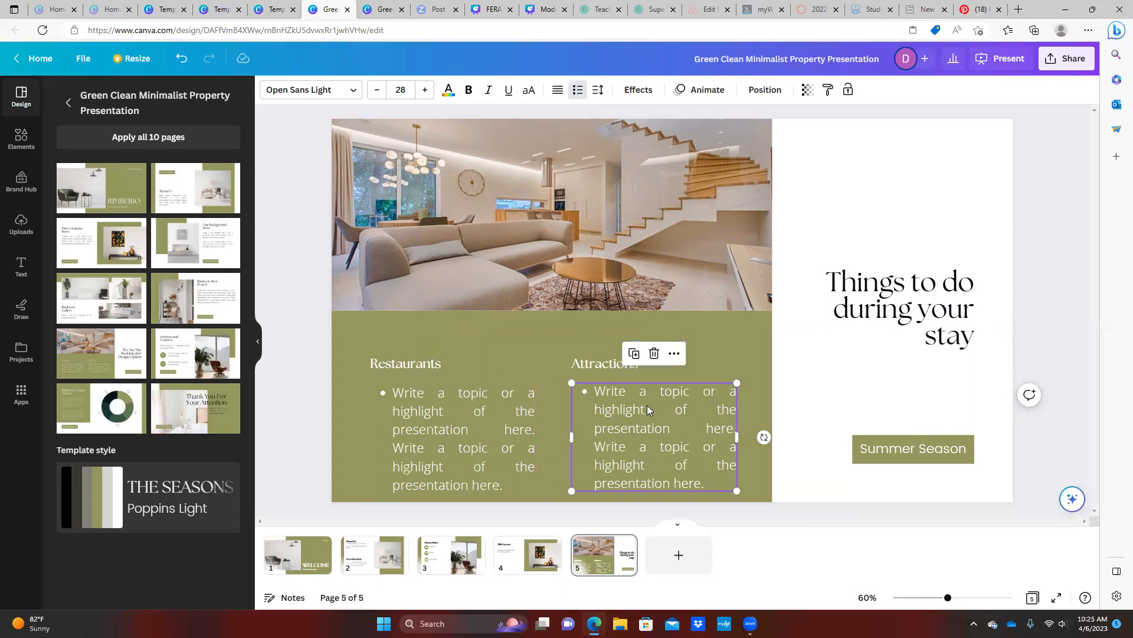
{"action": "left_click", "coordinate": [600, 369]}
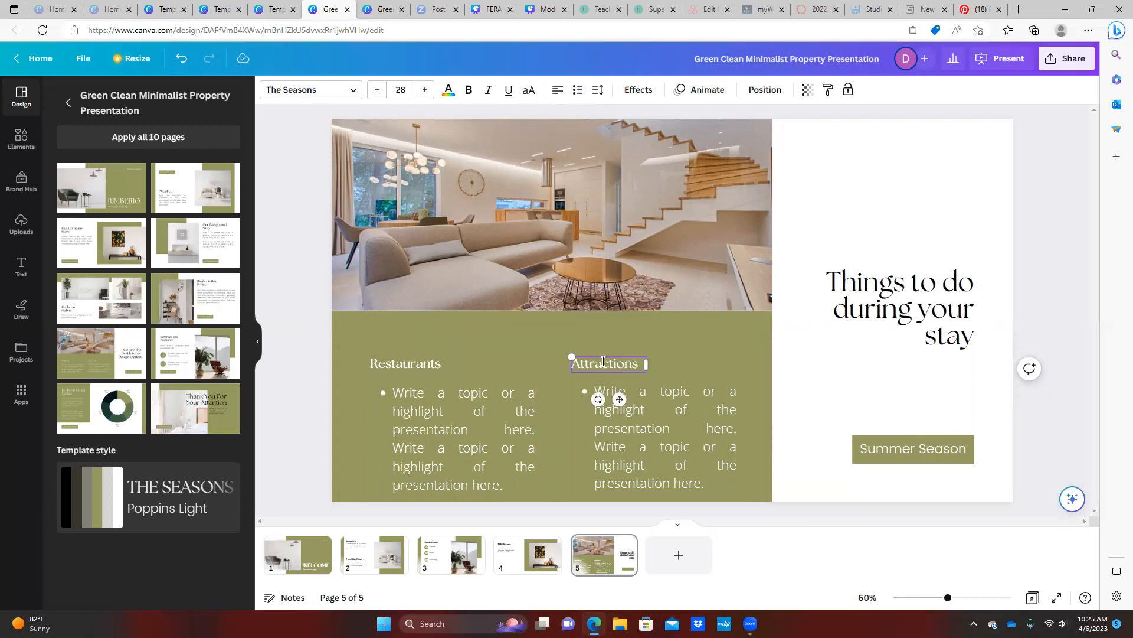
Retitle the Attractions column 'Events' and type draft bullets for a 7pm football game and its venue address
{"action": "left_click", "coordinate": [604, 362]}
{"action": "type", "text": "Events"}
{"action": "left_click", "coordinate": [616, 406]}
{"action": "left_click", "coordinate": [615, 406]}
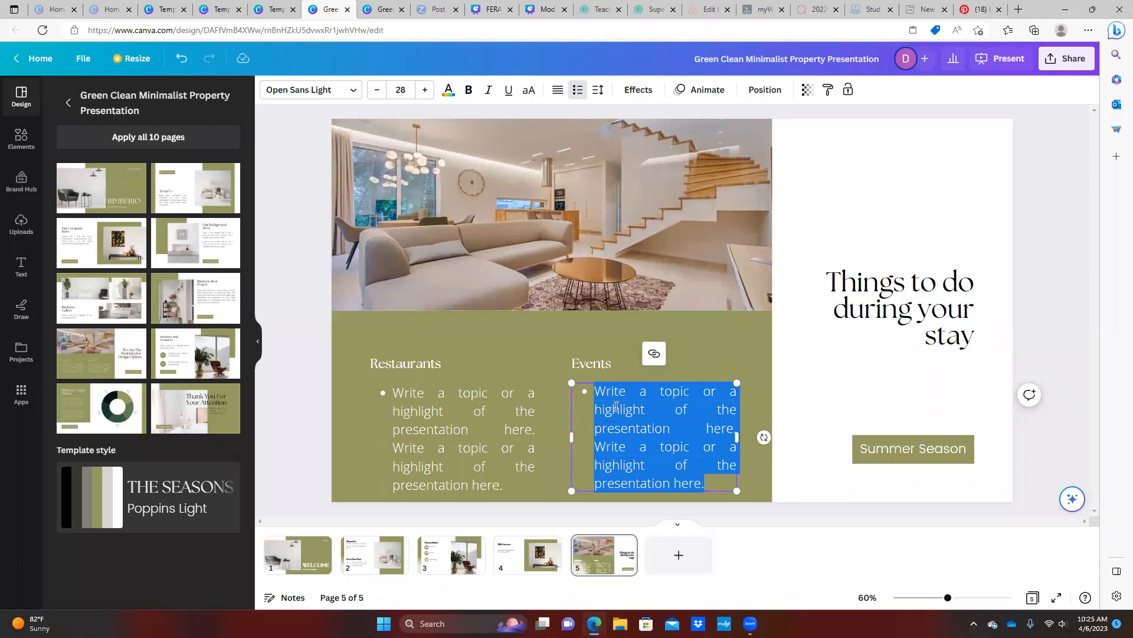
{"action": "type", "text": "Foo"}
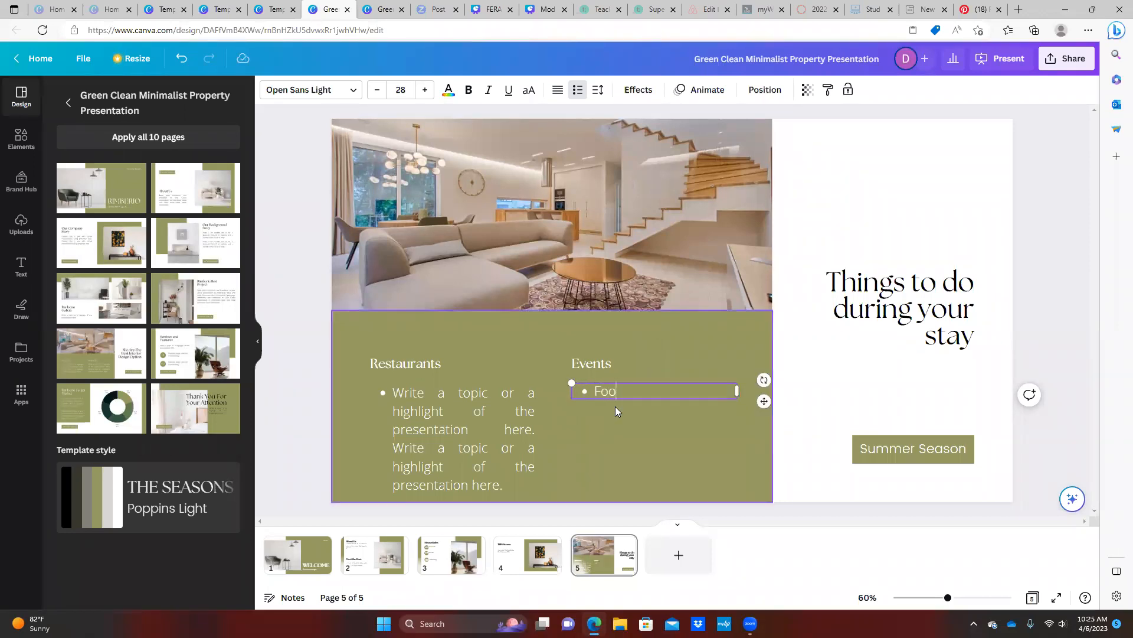
{"action": "type", "text": "tball gam"}
{"action": "type", "text": "e "}
{"action": "type", "text": "12/"}
{"action": "key", "text": "BackSpace"}
{"action": "key", "text": "BackSpace"}
{"action": "type", "text": "1/27 @7pm"}
{"action": "key", "text": "Return"}
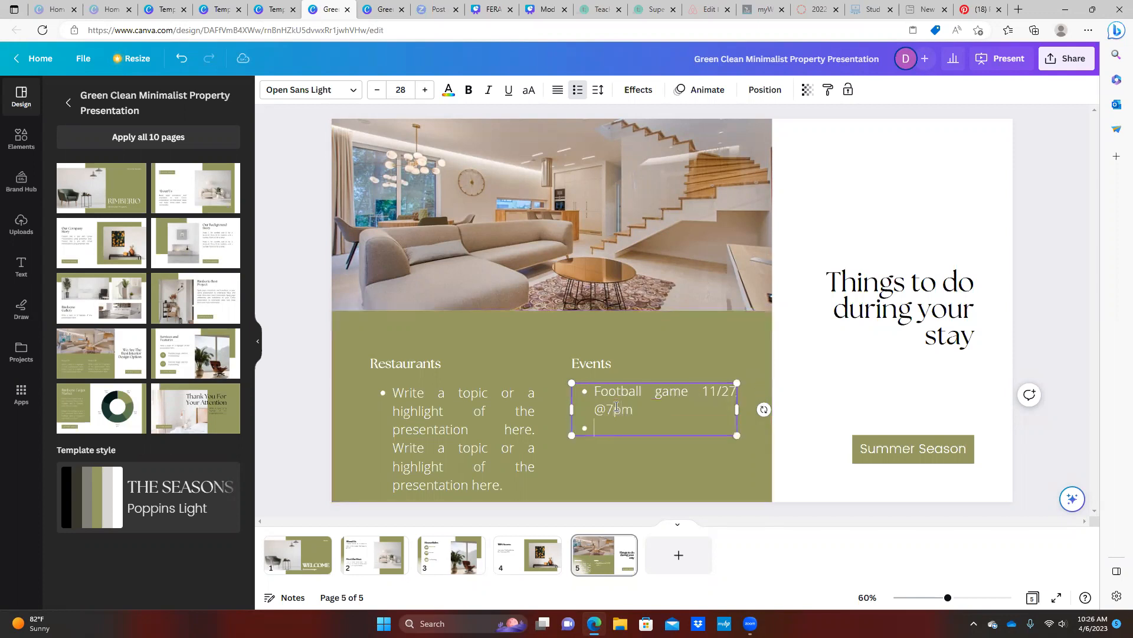
{"action": "type", "text": "5555 Hardway drive"}
Replace the Events bullets with 'See virtual version of welcome book for up to date events'
{"action": "left_click", "coordinate": [592, 394]}
{"action": "left_click_drag", "start_coordinate": [634, 394], "coordinate": [711, 428]}
{"action": "type", "text": "Se"}
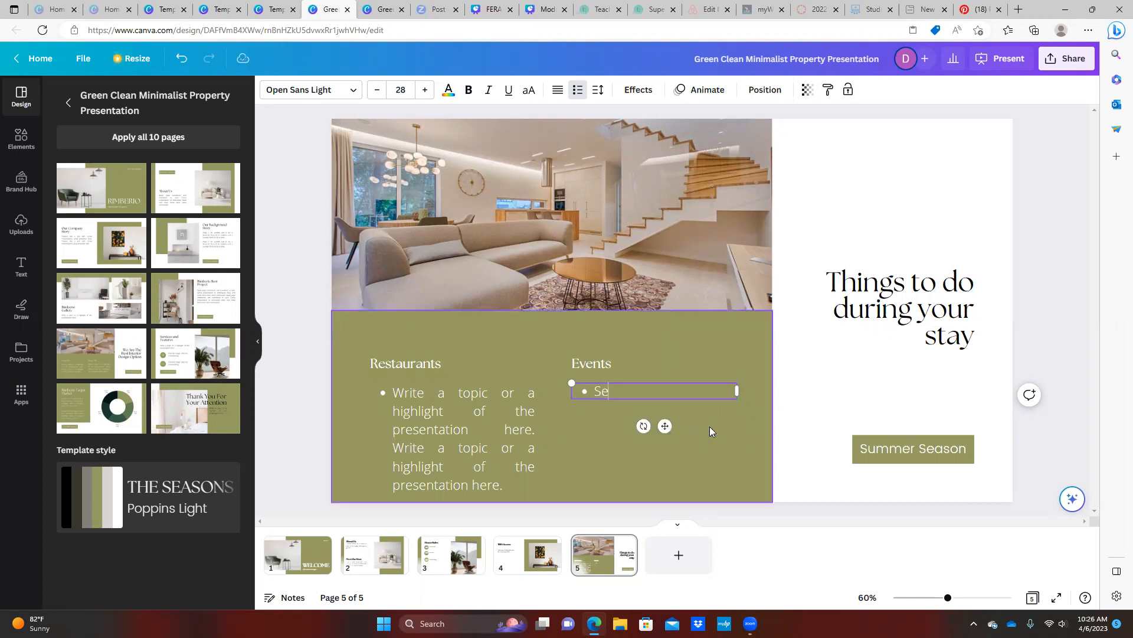
{"action": "type", "text": "e virtua version of welco"}
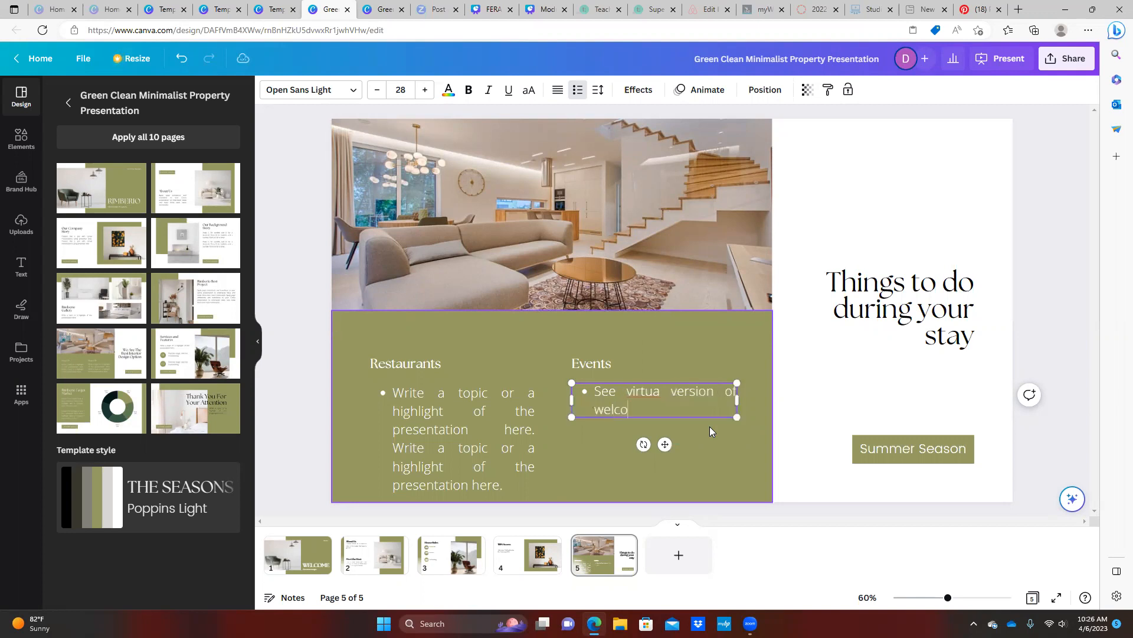
{"action": "type", "text": "me book for up to date events"}
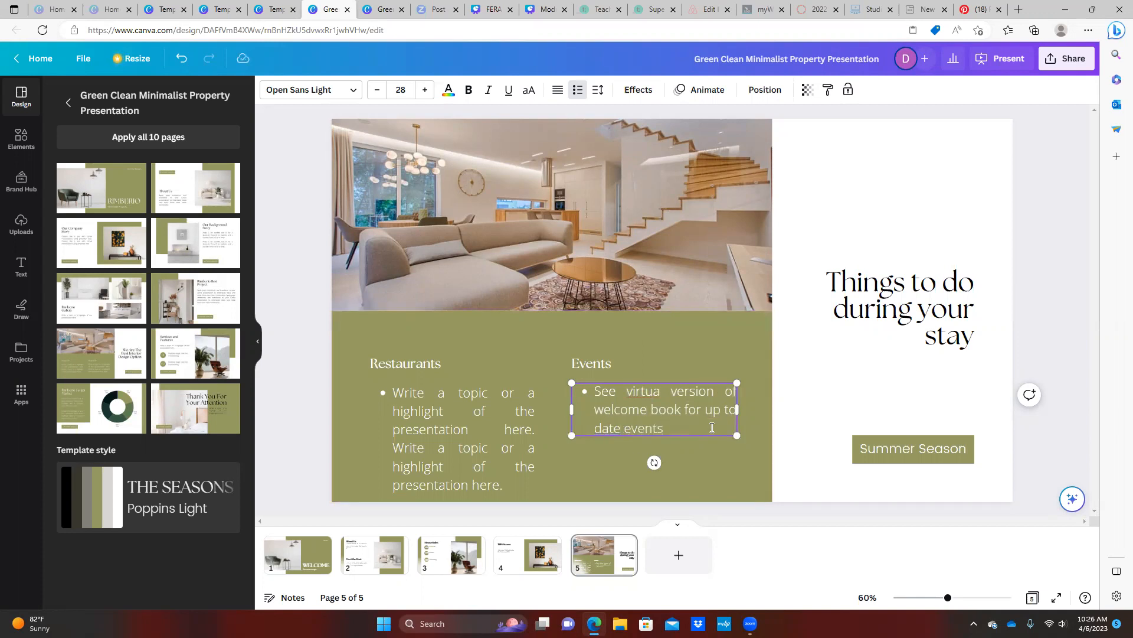
{"action": "left_click", "coordinate": [661, 390]}
{"action": "type", "text": "l"}
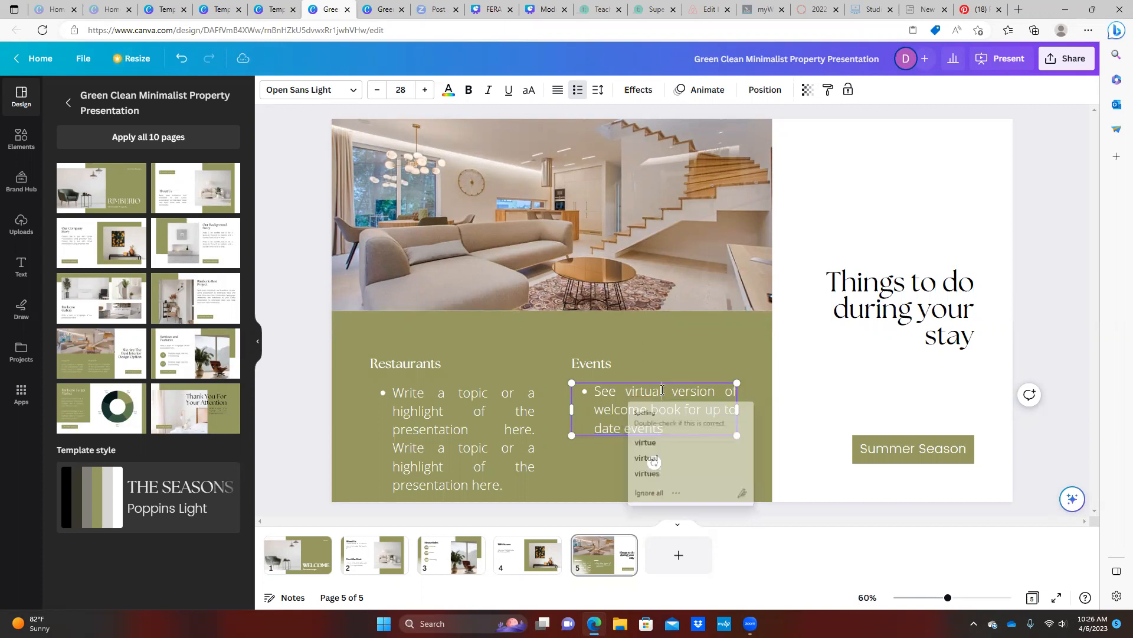
Add a sixth page using the Rimberio Best Project photo-and-text layout and type its new title
{"action": "left_click", "coordinate": [680, 560]}
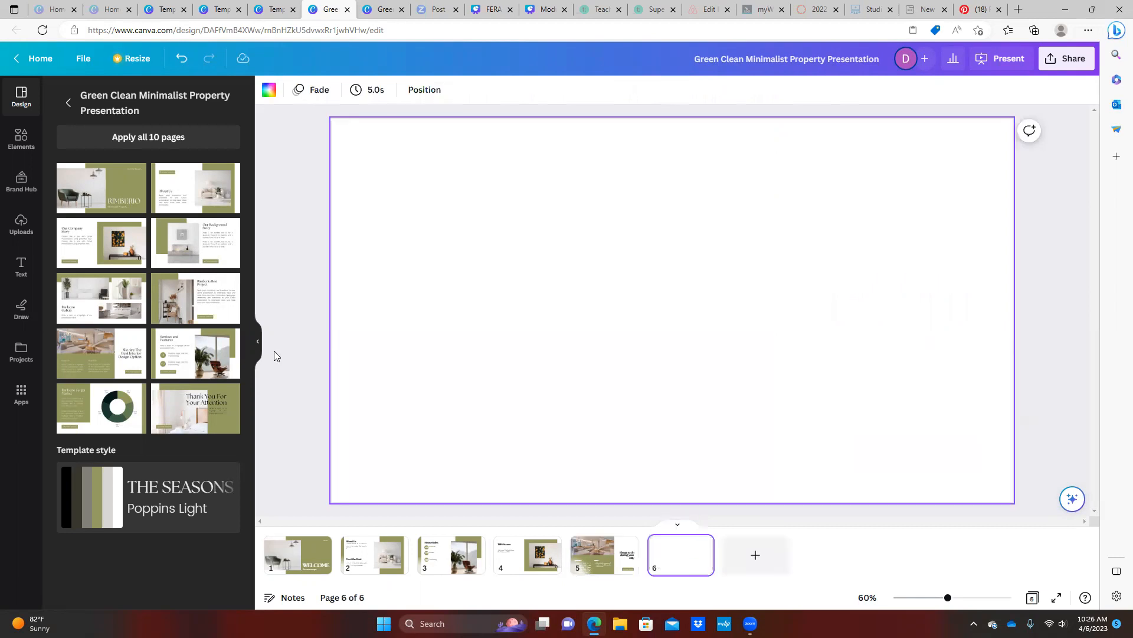
{"action": "left_click", "coordinate": [196, 301]}
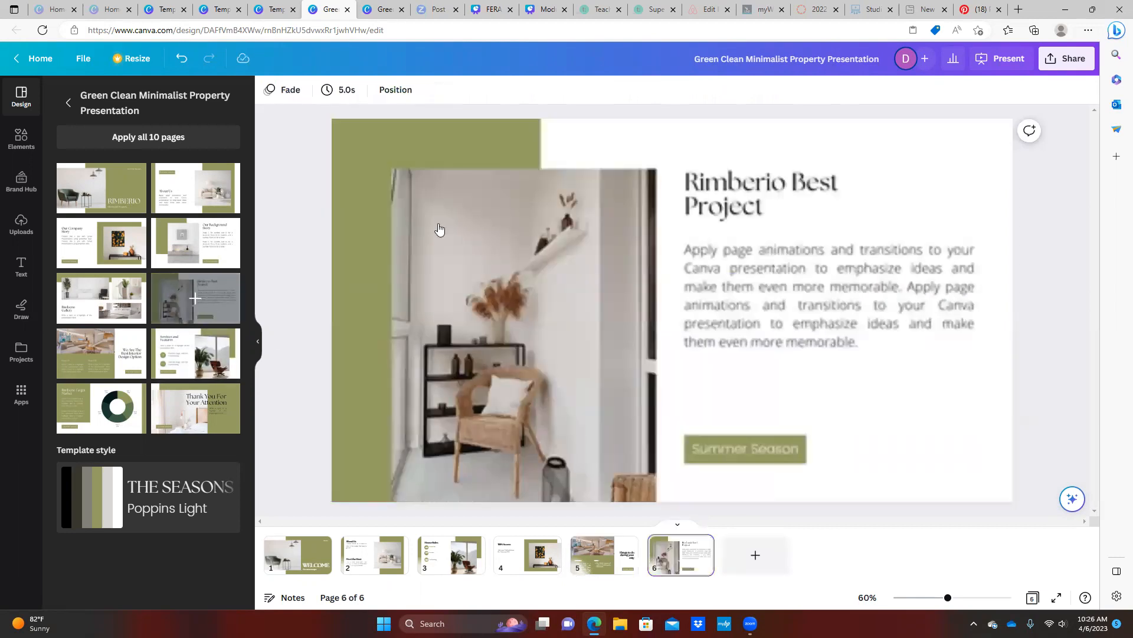
{"action": "double_click", "coordinate": [758, 196]}
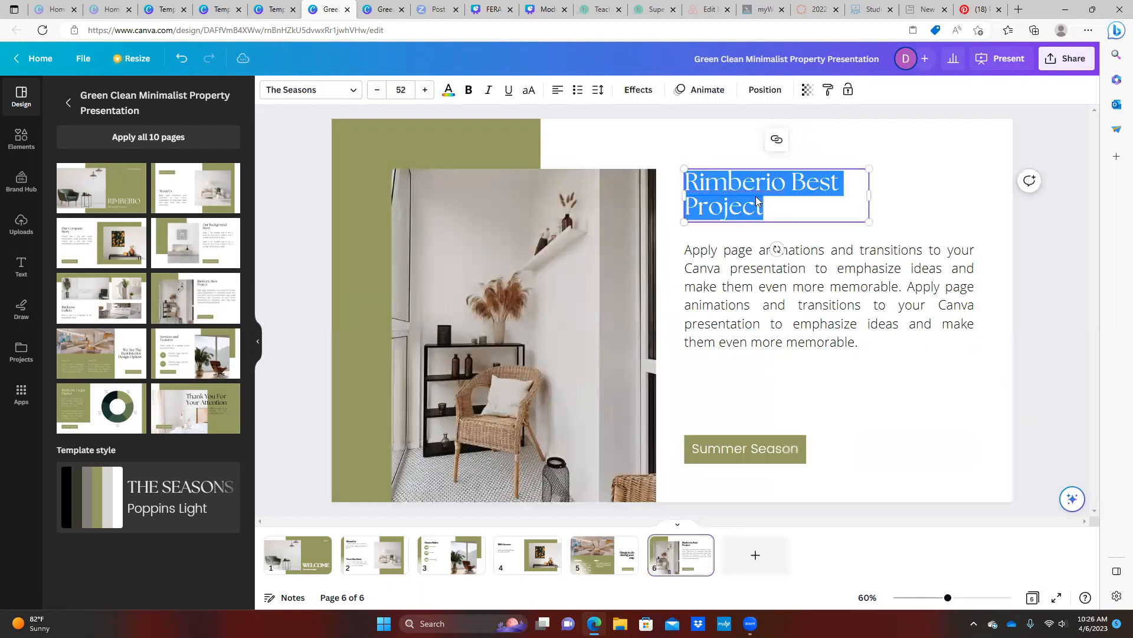
{"action": "type", "text": "Check-"}
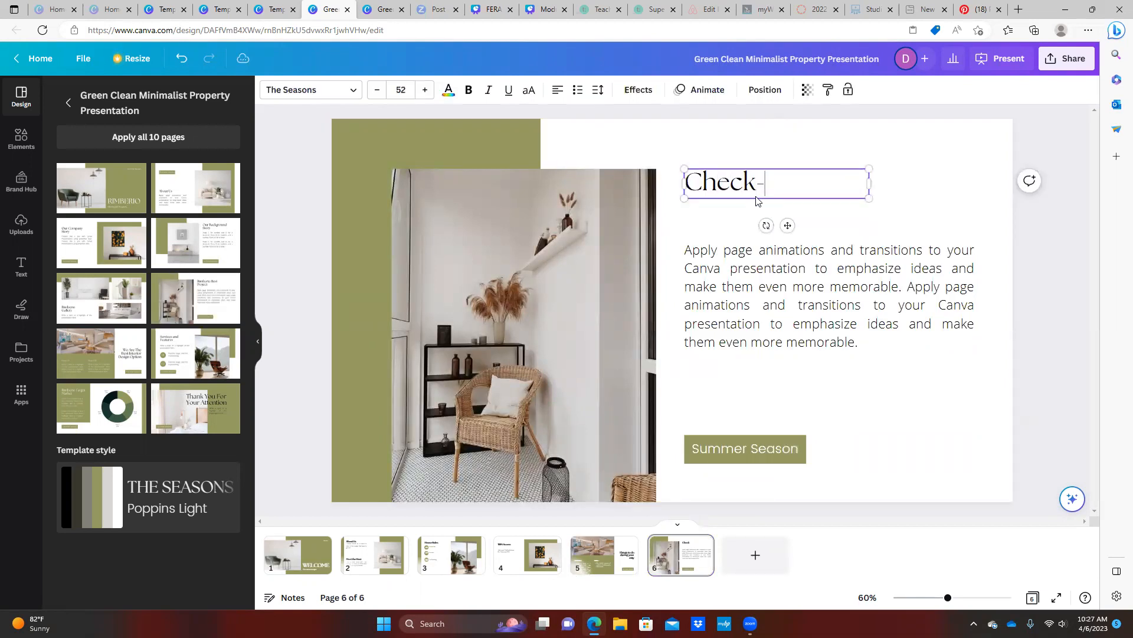
{"action": "type", "text": "in and Check-o"}
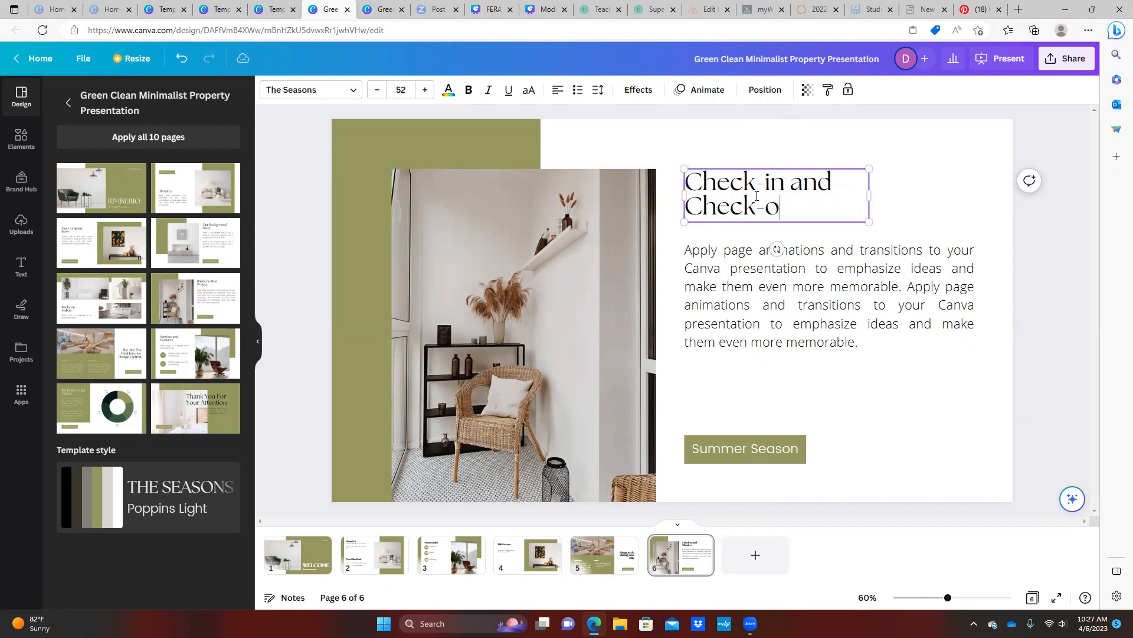
{"action": "type", "text": "ut Procedues"}
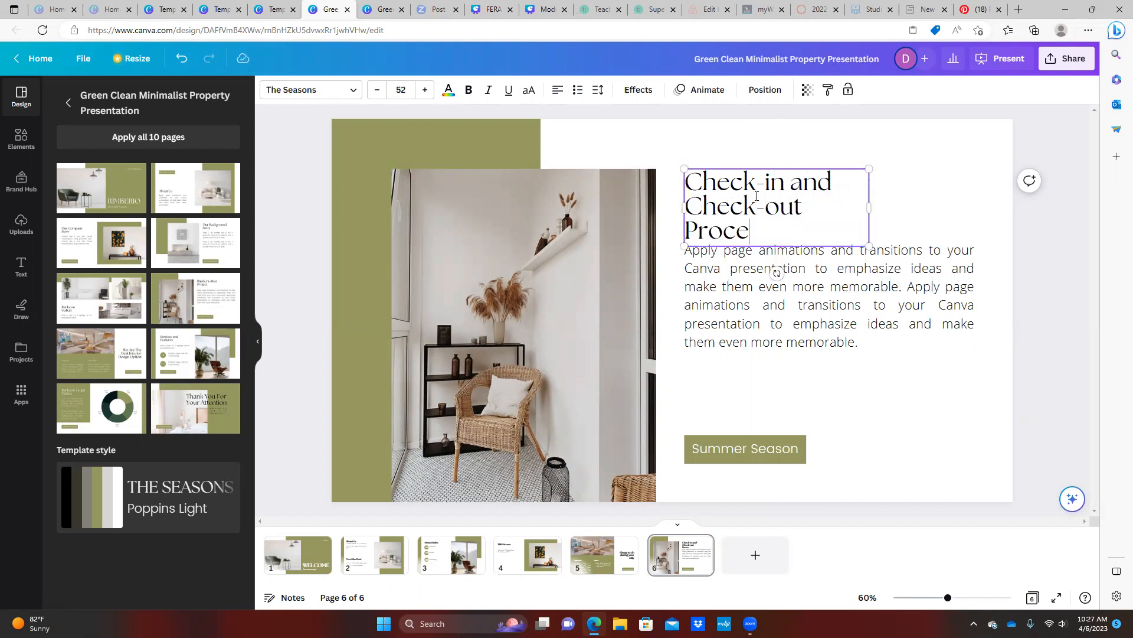
Correct the title to 'Check-in and Check-out Procedures' and widen it onto two lines
{"action": "right_click", "coordinate": [745, 232]}
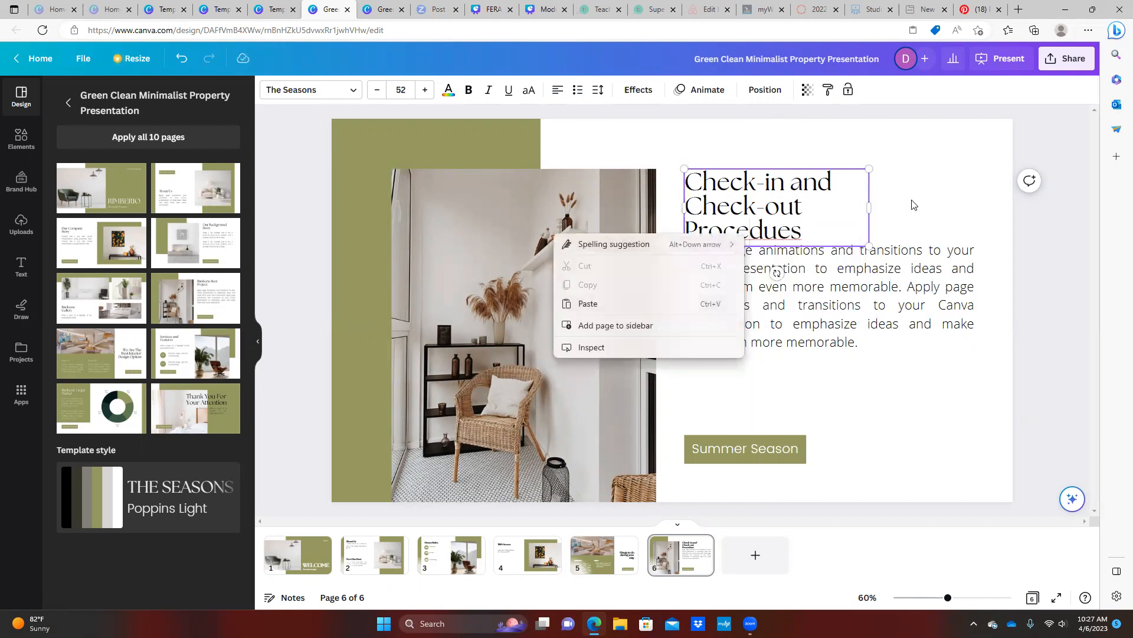
{"action": "left_click", "coordinate": [801, 232]}
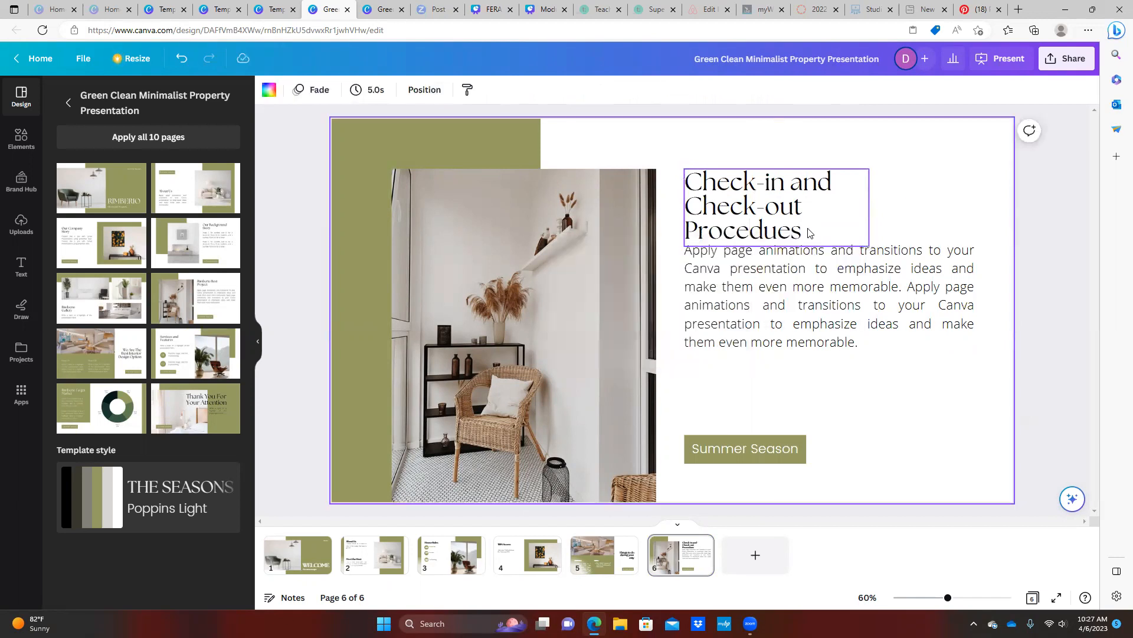
{"action": "left_click", "coordinate": [777, 232]}
{"action": "type", "text": "r"}
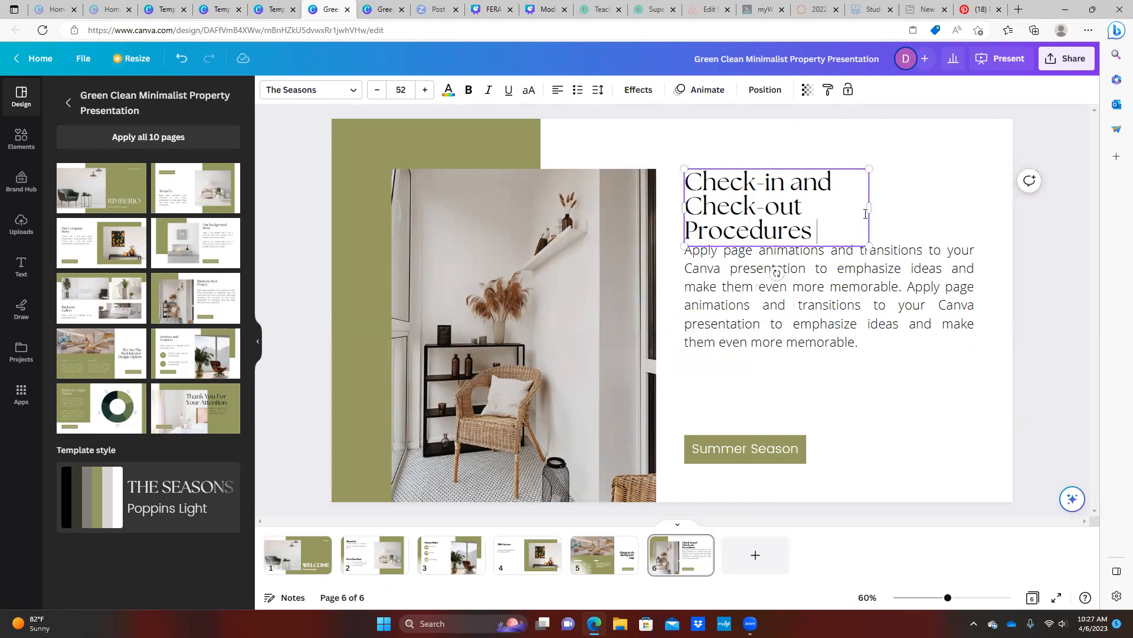
{"action": "left_click_drag", "start_coordinate": [869, 208], "coordinate": [945, 189]}
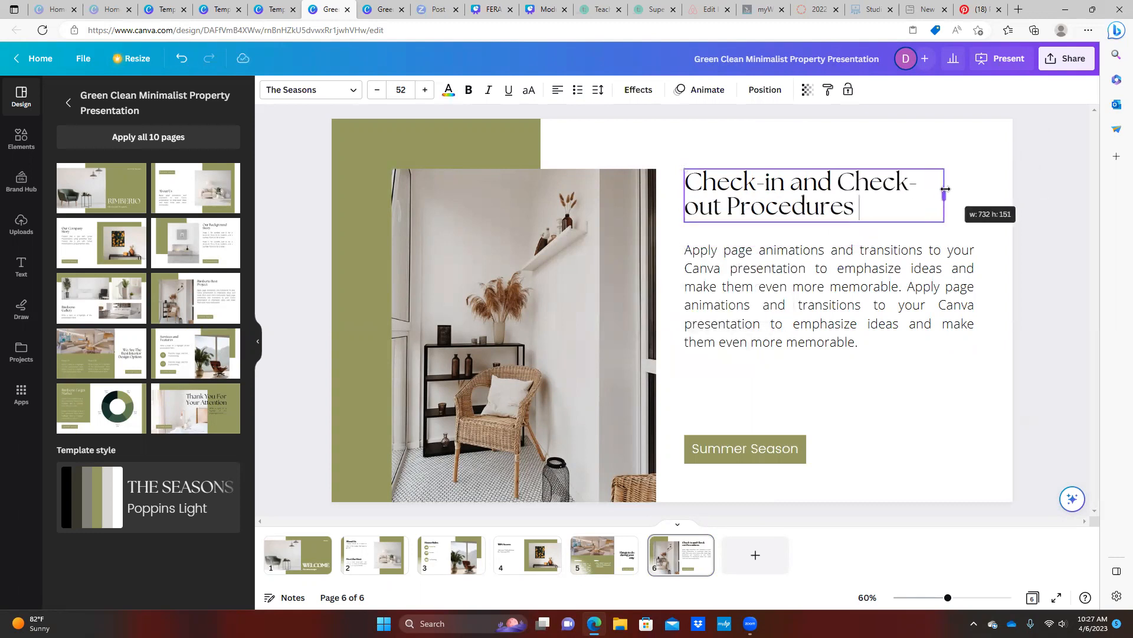
{"action": "left_click", "coordinate": [852, 261]}
{"action": "double_click", "coordinate": [853, 262]}
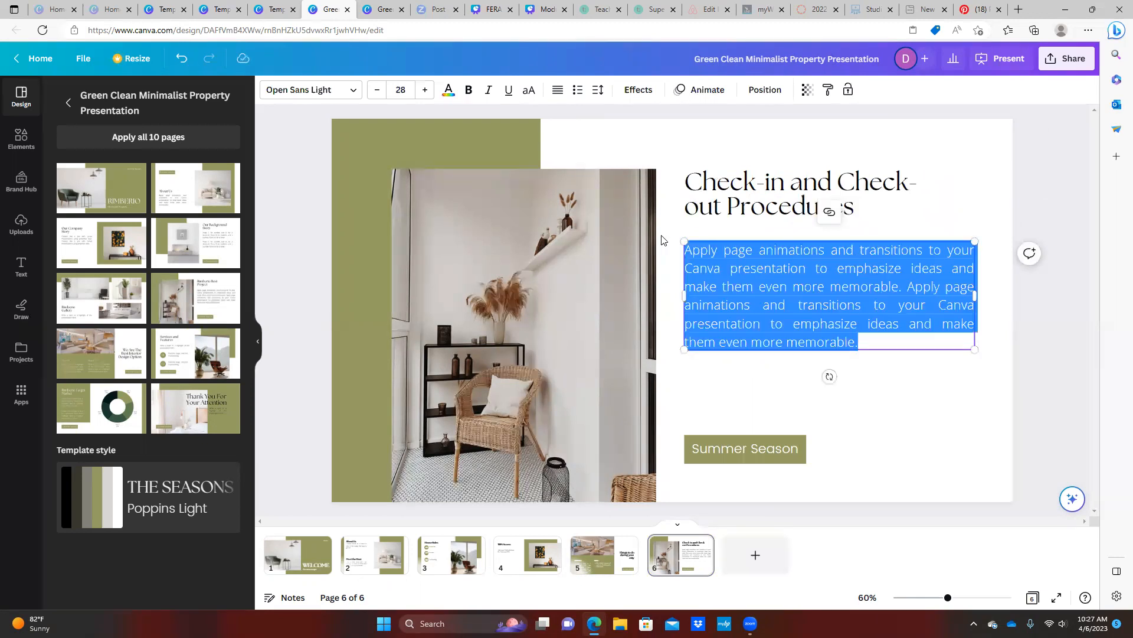
Copy the placeholder paragraph, then replace its text with 'Check-in:' followed by a new line
{"action": "right_click", "coordinate": [756, 250]}
{"action": "left_click", "coordinate": [789, 321]}
{"action": "left_click", "coordinate": [828, 268]}
{"action": "left_click_drag", "start_coordinate": [689, 252], "coordinate": [860, 345]}
{"action": "key", "text": "BackSpace"}
{"action": "key", "text": "BackSpace"}
{"action": "type", "text": "Check-in:"}
{"action": "key", "text": "Return"}
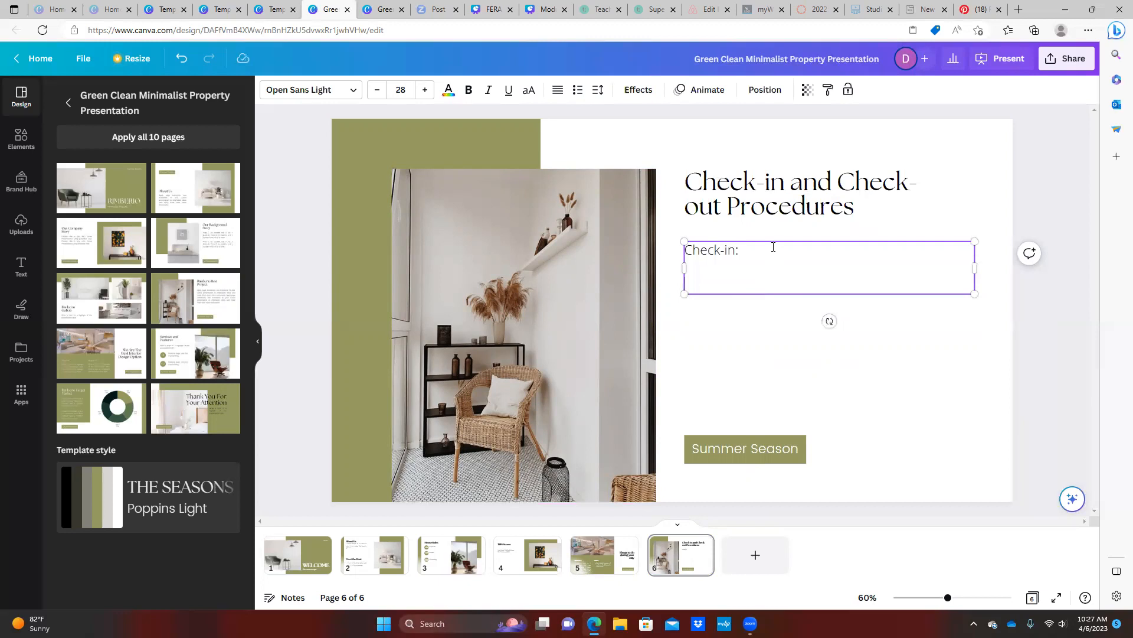
Paste a copy of the paragraph, narrow it, and change its text to 'Check-out'
{"action": "right_click", "coordinate": [775, 246]}
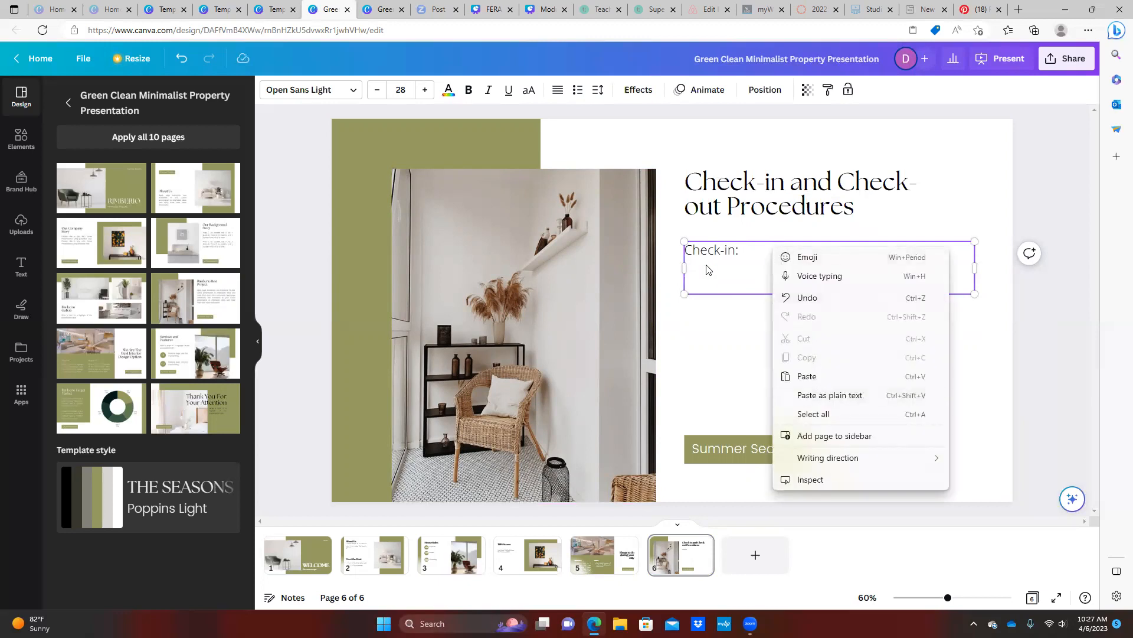
{"action": "key", "text": "Escape"}
{"action": "right_click", "coordinate": [742, 339]}
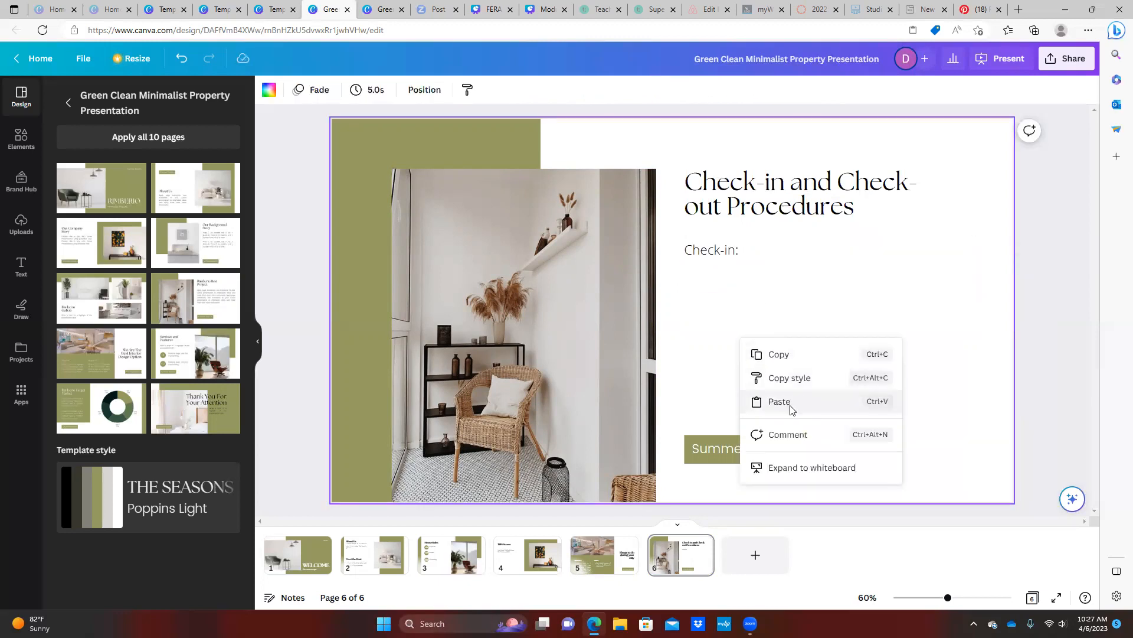
{"action": "left_click", "coordinate": [785, 401]}
{"action": "left_click_drag", "start_coordinate": [370, 309], "coordinate": [678, 335]}
{"action": "left_click", "coordinate": [697, 293]}
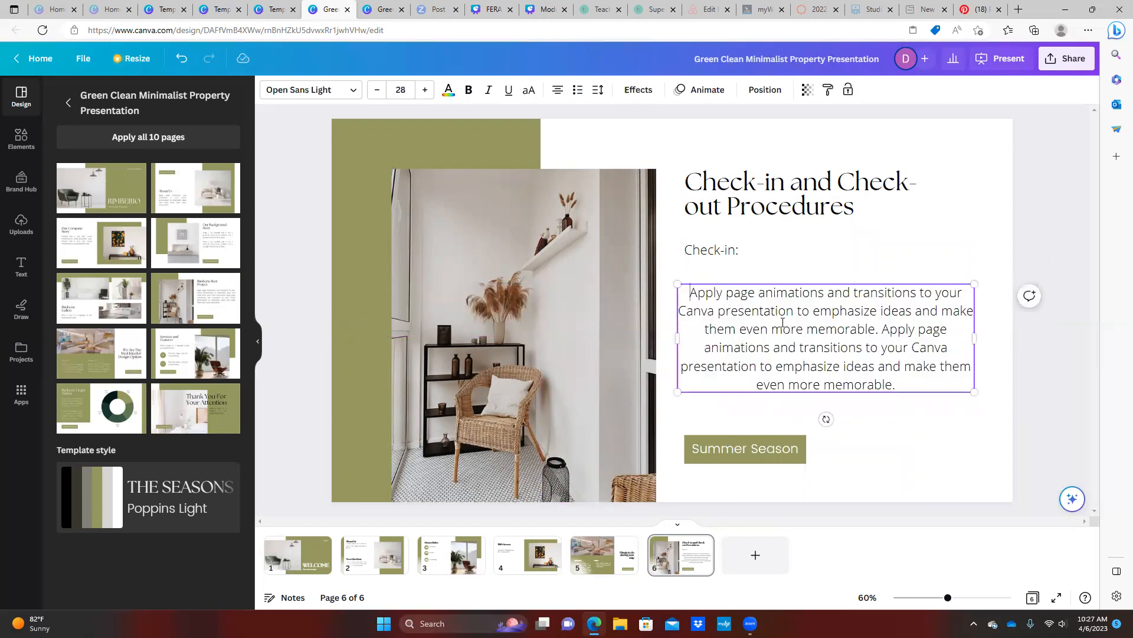
{"action": "left_click_drag", "start_coordinate": [690, 293], "coordinate": [897, 381]}
{"action": "key", "text": "BackSpace"}
{"action": "type", "text": "Ce"}
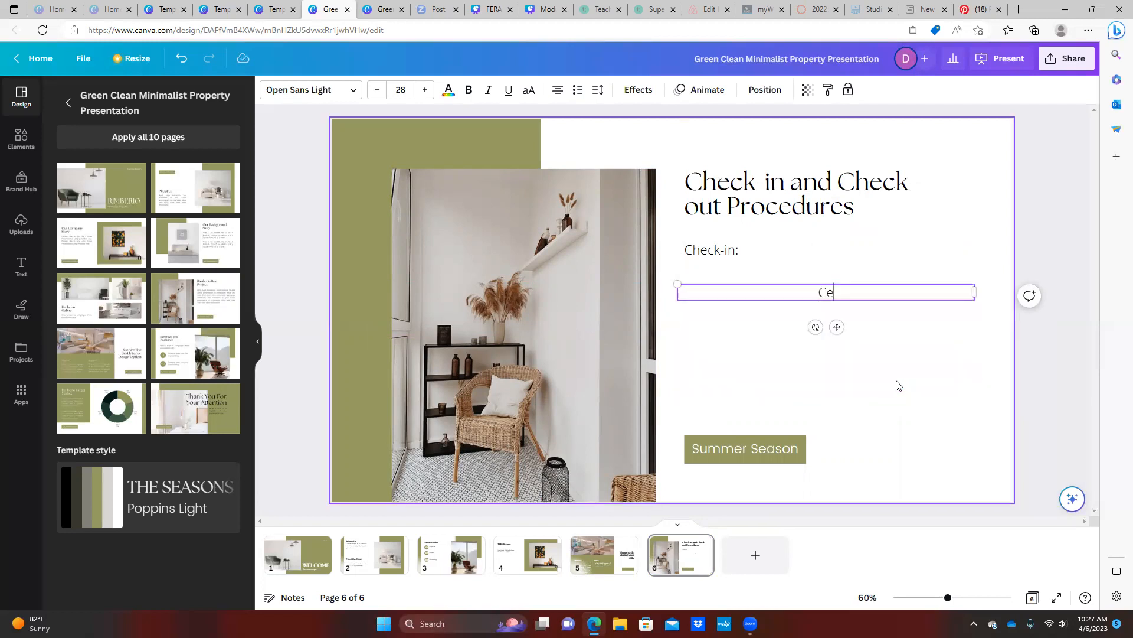
{"action": "key", "text": "BackSpace"}
{"action": "type", "text": "heck-out"}
Left-align the Check-out label, move it below Check-in, and add a colon
{"action": "left_click", "coordinate": [558, 90]}
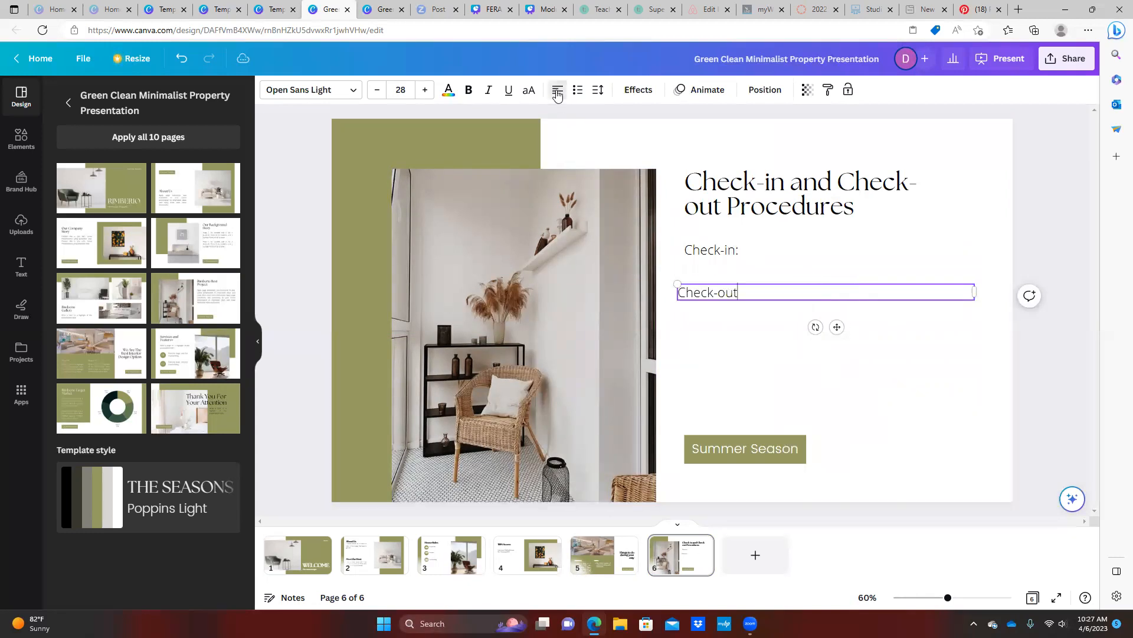
{"action": "left_click", "coordinate": [736, 261]}
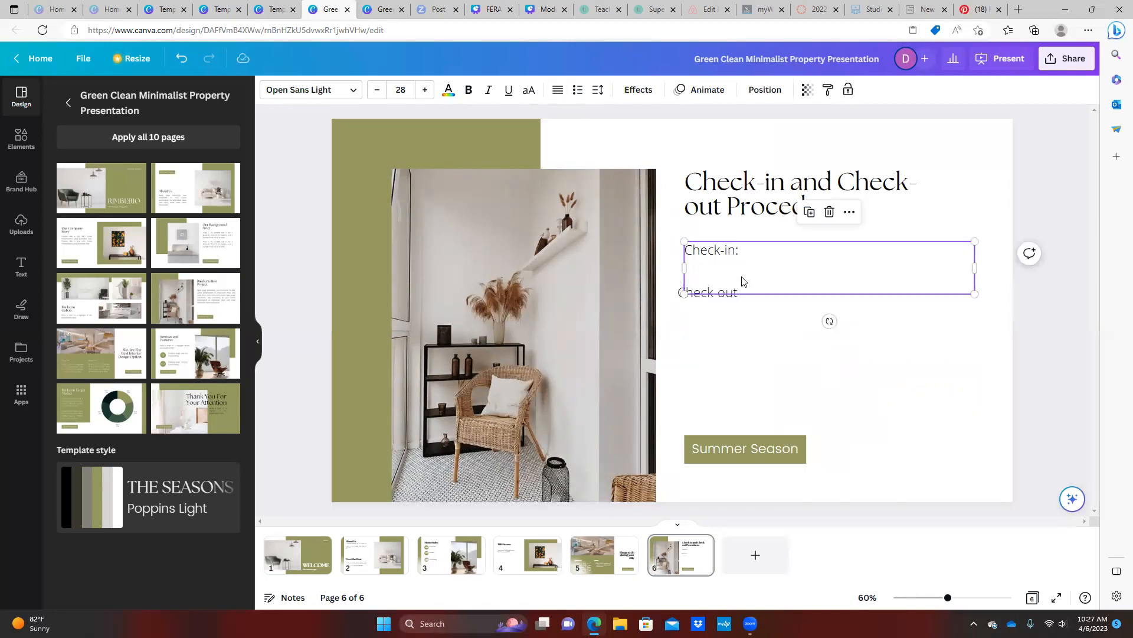
{"action": "left_click_drag", "start_coordinate": [717, 297], "coordinate": [708, 348]}
{"action": "type", "text": ":"}
{"action": "key", "text": "Return"}
{"action": "key", "text": "Return"}
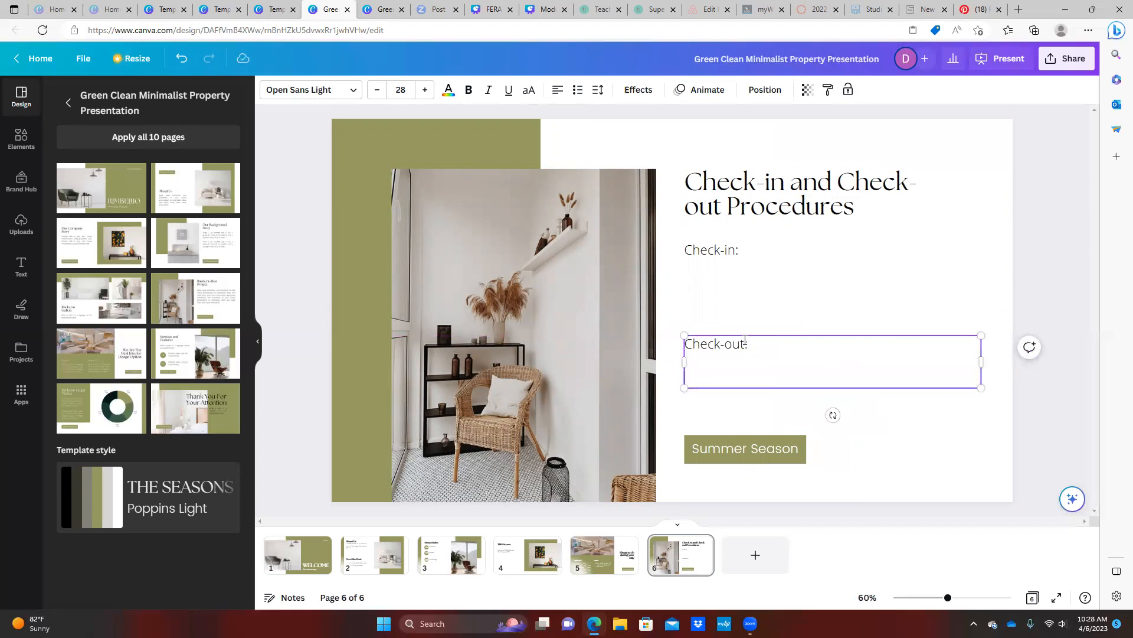
{"action": "left_click", "coordinate": [749, 449]}
{"action": "left_click", "coordinate": [750, 448]}
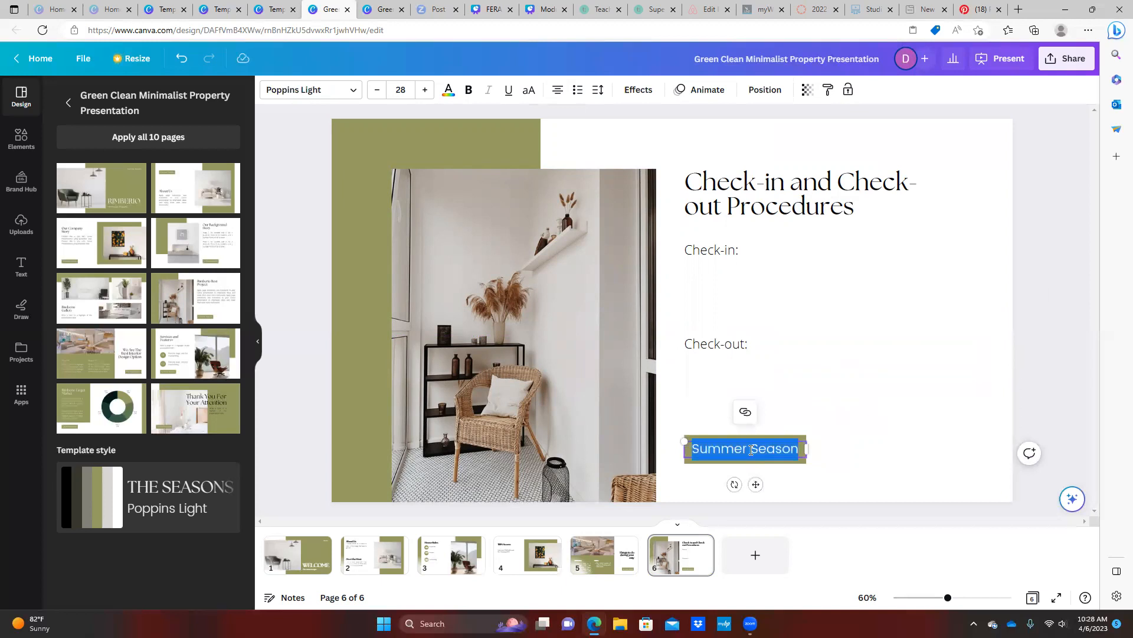
Stretch the green Summer Season bar toward the page's right edge
{"action": "left_click", "coordinate": [763, 445]}
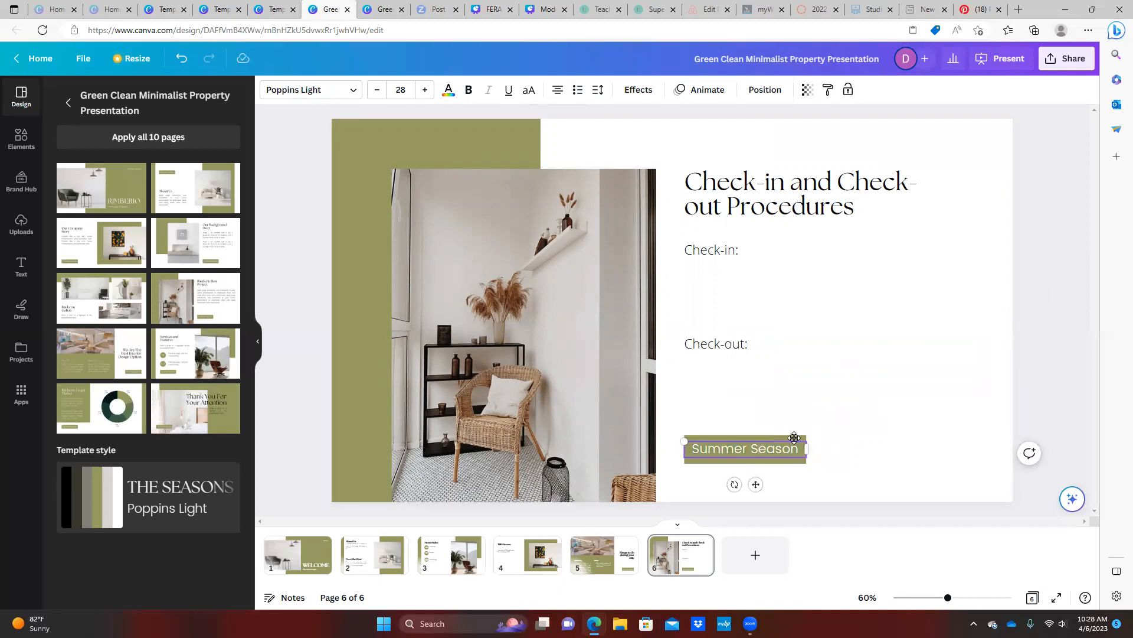
{"action": "left_click", "coordinate": [797, 437]}
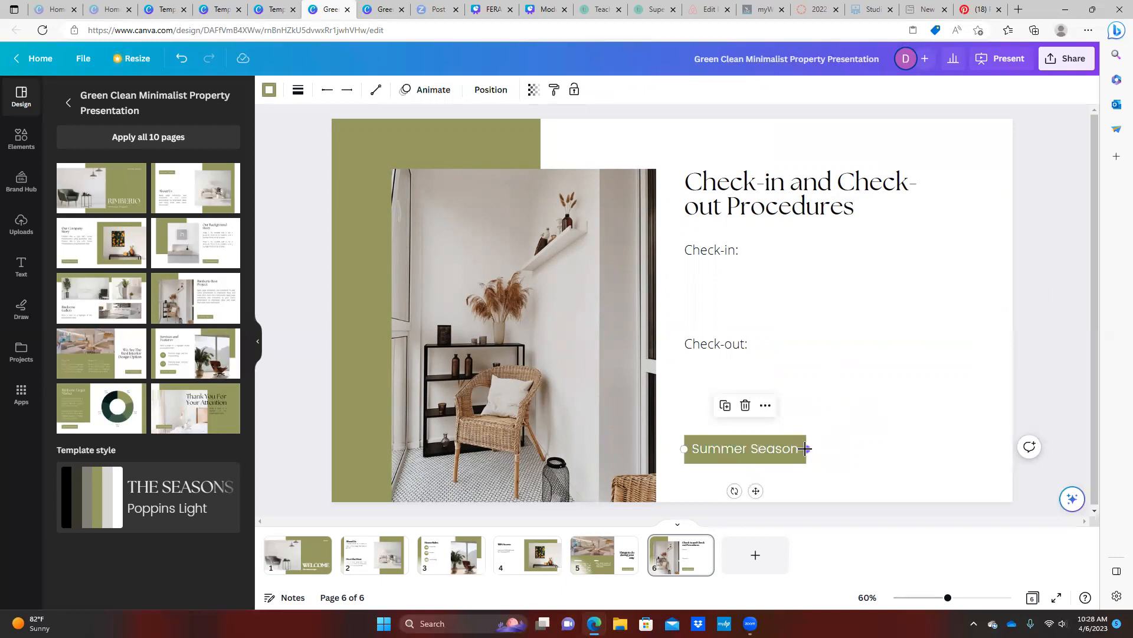
{"action": "left_click_drag", "start_coordinate": [806, 448], "coordinate": [962, 448]}
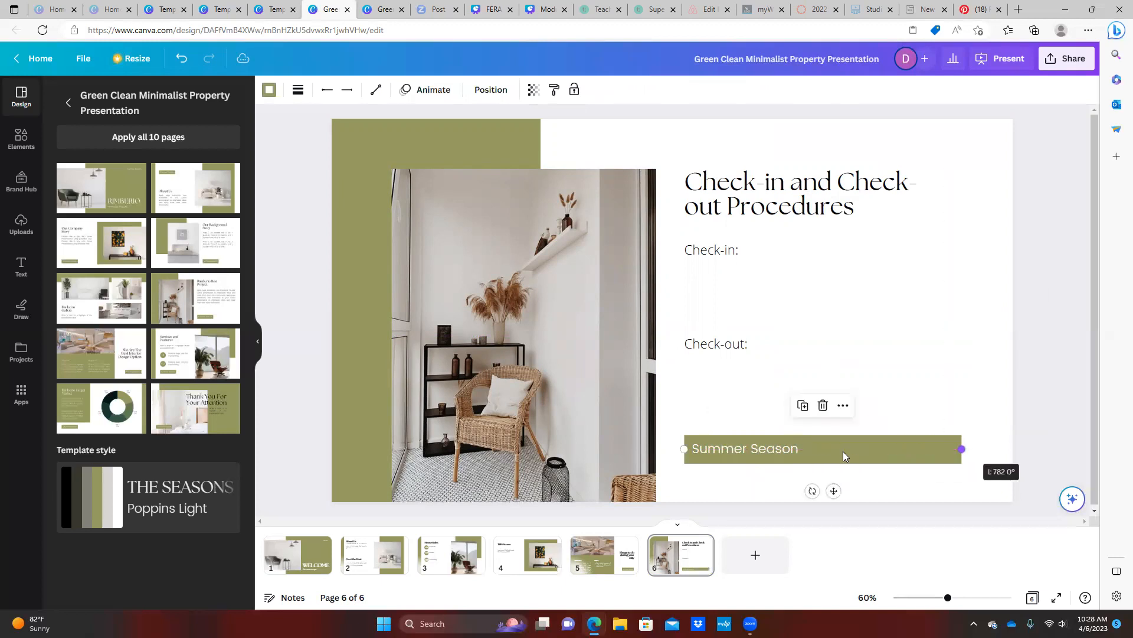
Widen the label and change its text to 'Please contact Host for more details'
{"action": "left_click", "coordinate": [803, 449]}
{"action": "left_click", "coordinate": [801, 451]}
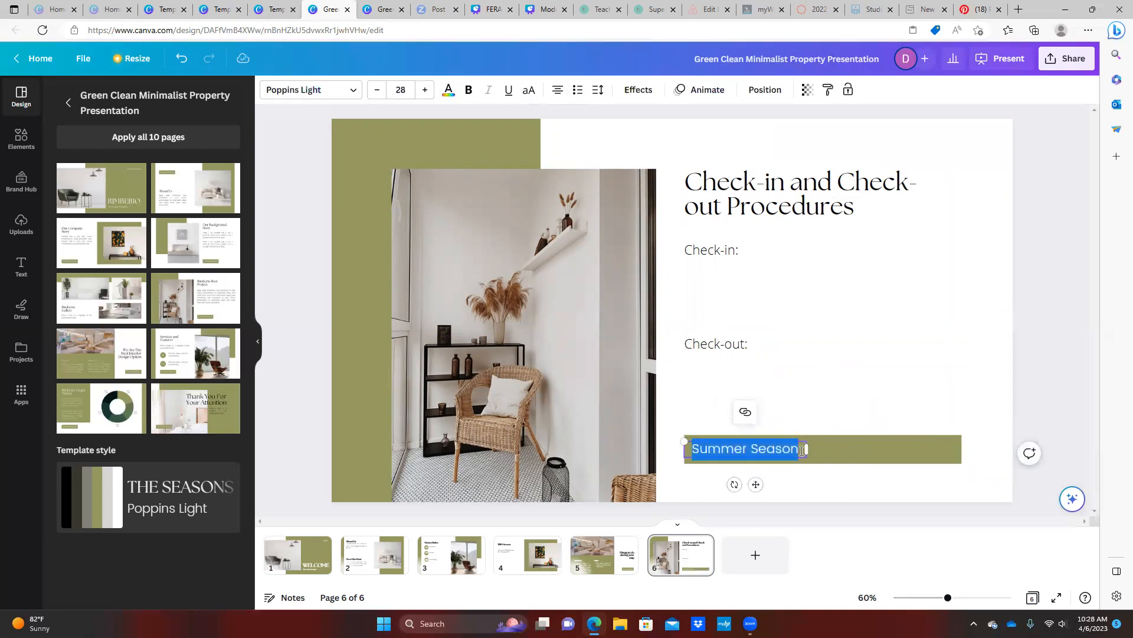
{"action": "left_click_drag", "start_coordinate": [806, 450], "coordinate": [935, 449]}
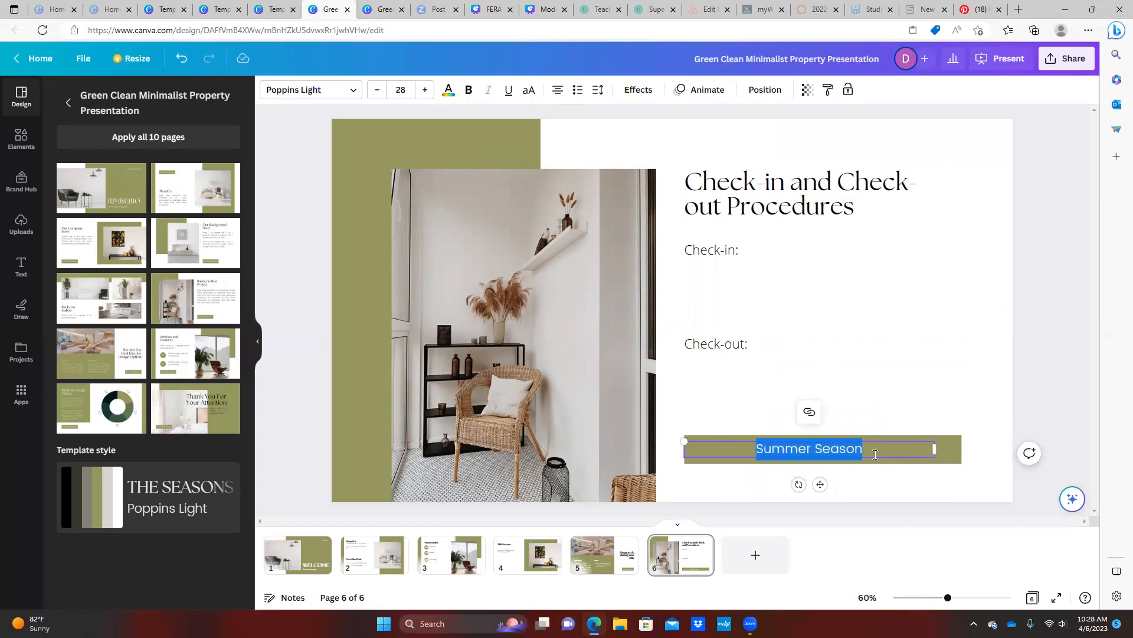
{"action": "type", "text": "Please "}
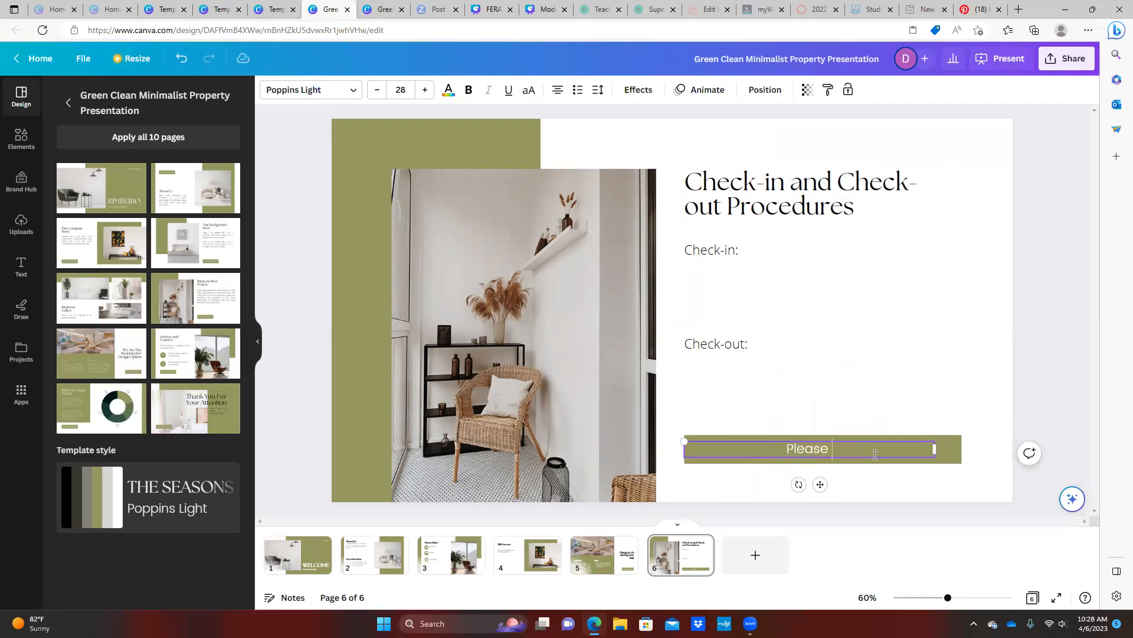
{"action": "type", "text": "contact Host for more information"}
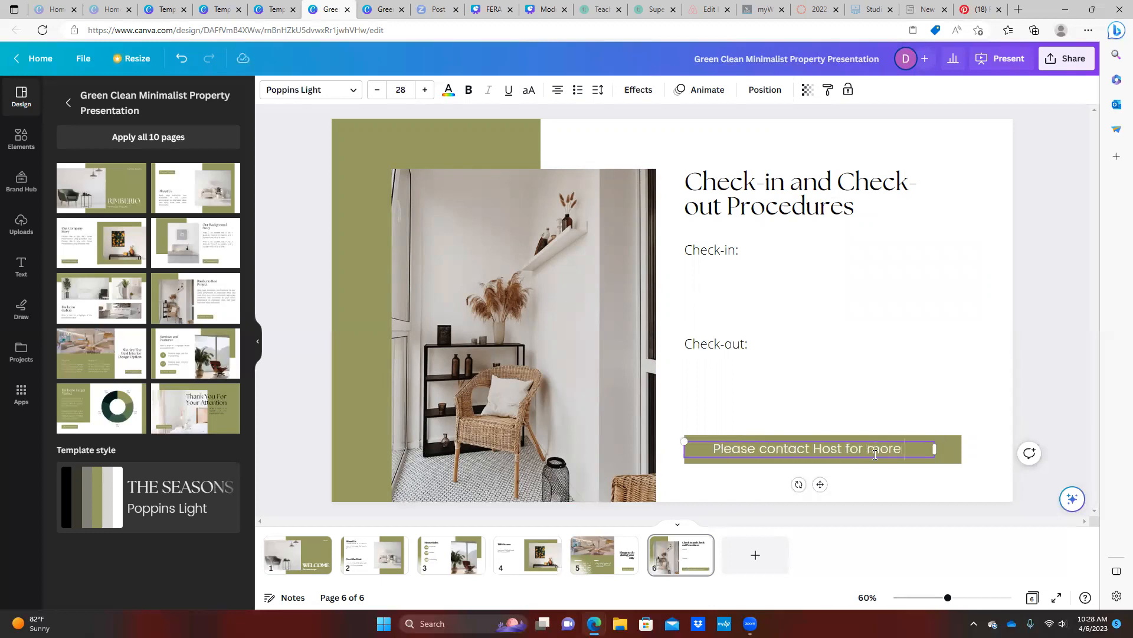
{"action": "key", "text": "ctrl+BackSpace"}
{"action": "type", "text": "details"}
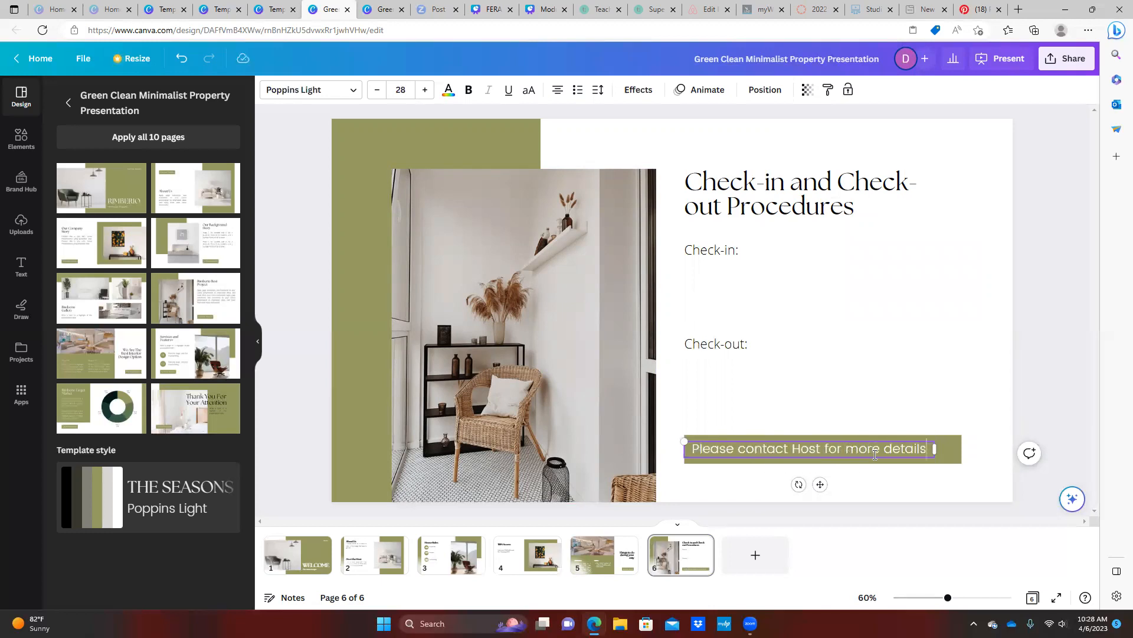
{"action": "left_click_drag", "start_coordinate": [935, 451], "coordinate": [952, 451]}
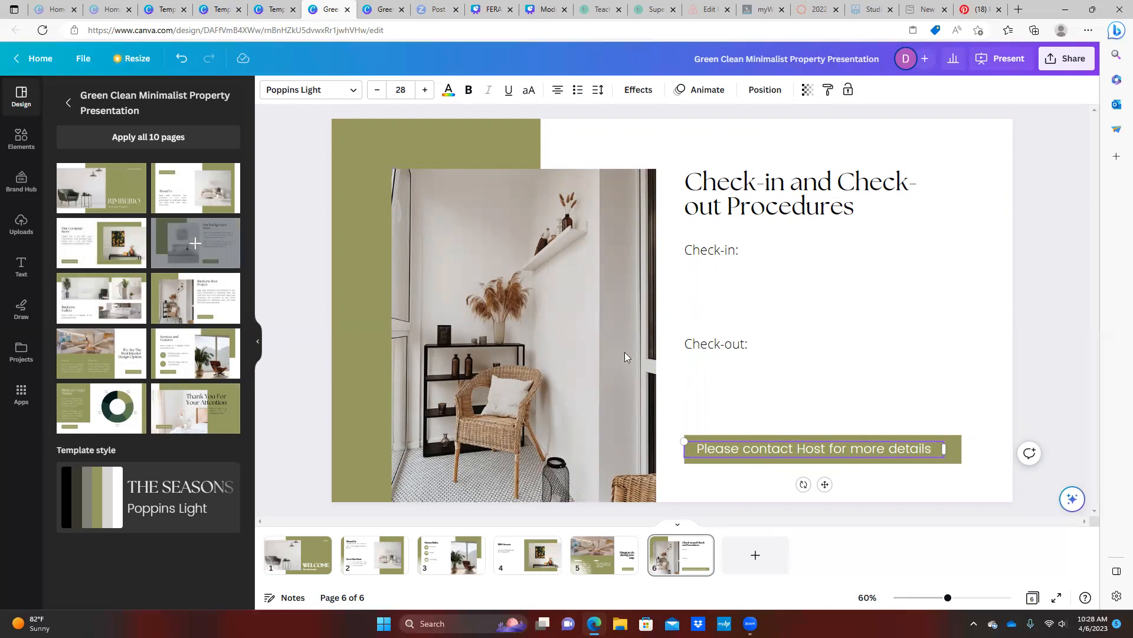
Add the Our Background Story layout as page 7, titled 'Emergency numbers' on one line
{"action": "left_click", "coordinate": [196, 243]}
{"action": "double_click", "coordinate": [773, 183]}
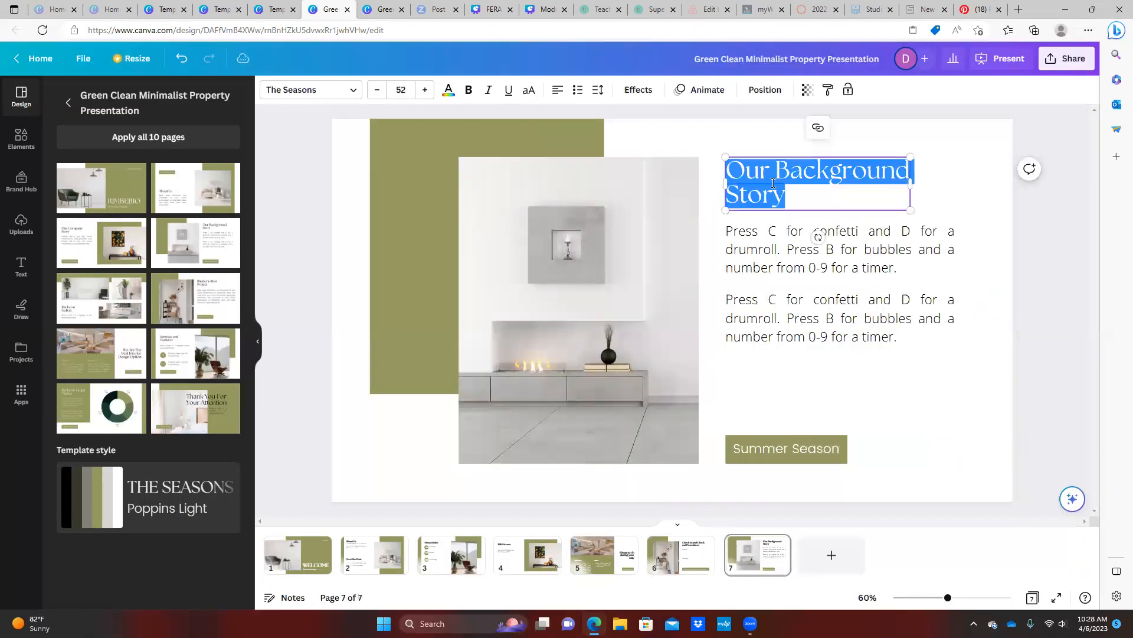
{"action": "type", "text": "Emn"}
{"action": "key", "text": "BackSpace"}
{"action": "type", "text": "ergen"}
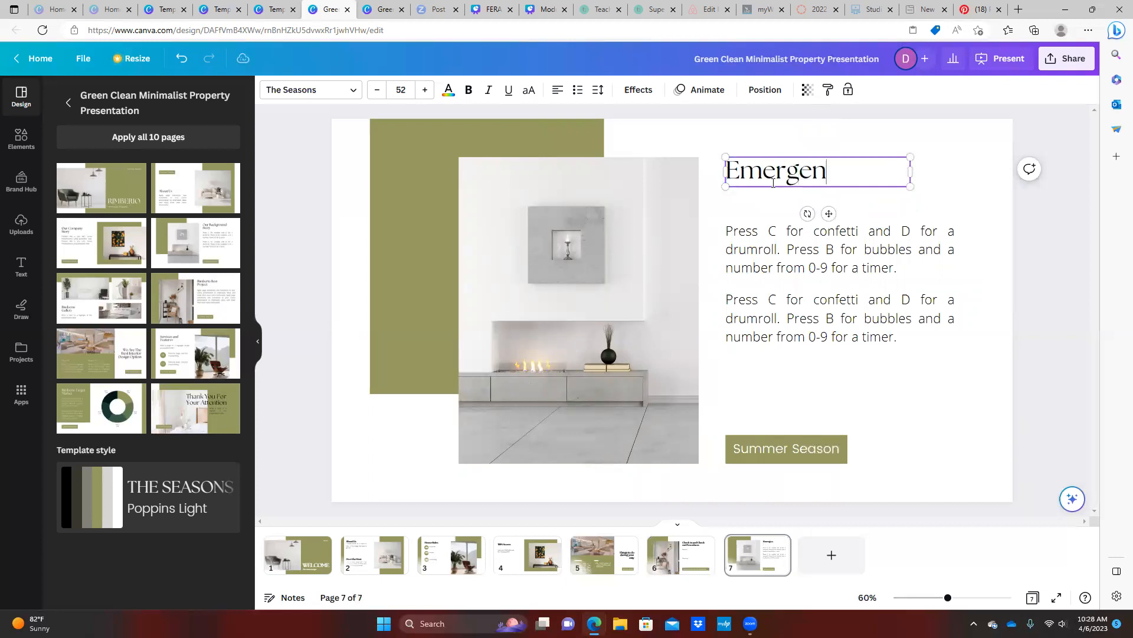
{"action": "type", "text": "cy number"}
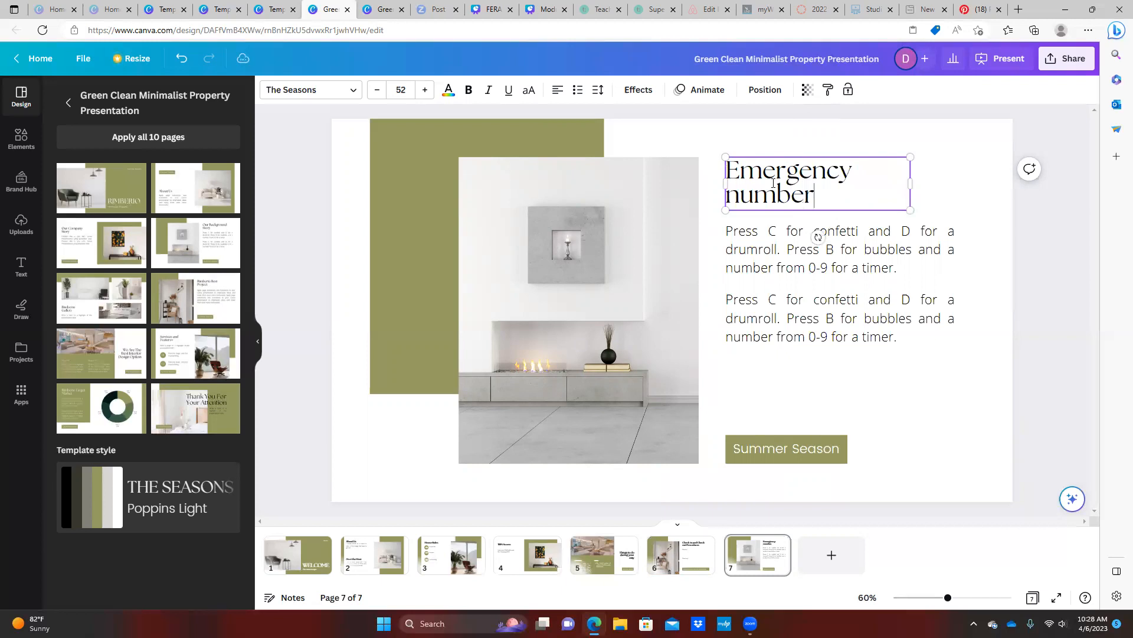
{"action": "type", "text": "s"}
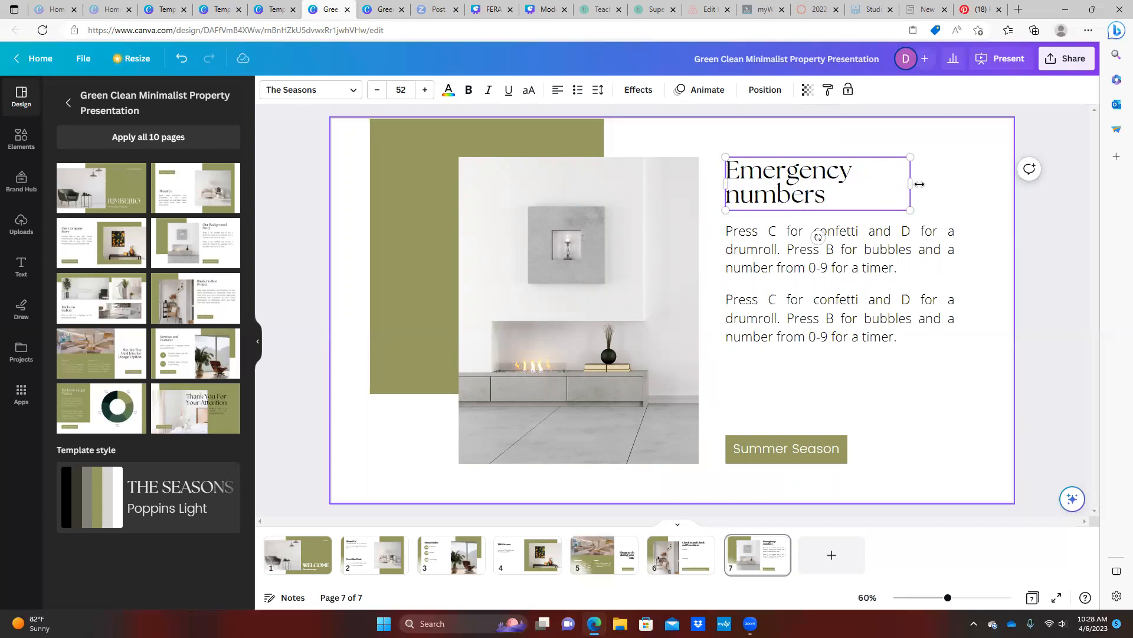
{"action": "left_click_drag", "start_coordinate": [919, 184], "coordinate": [1006, 181]}
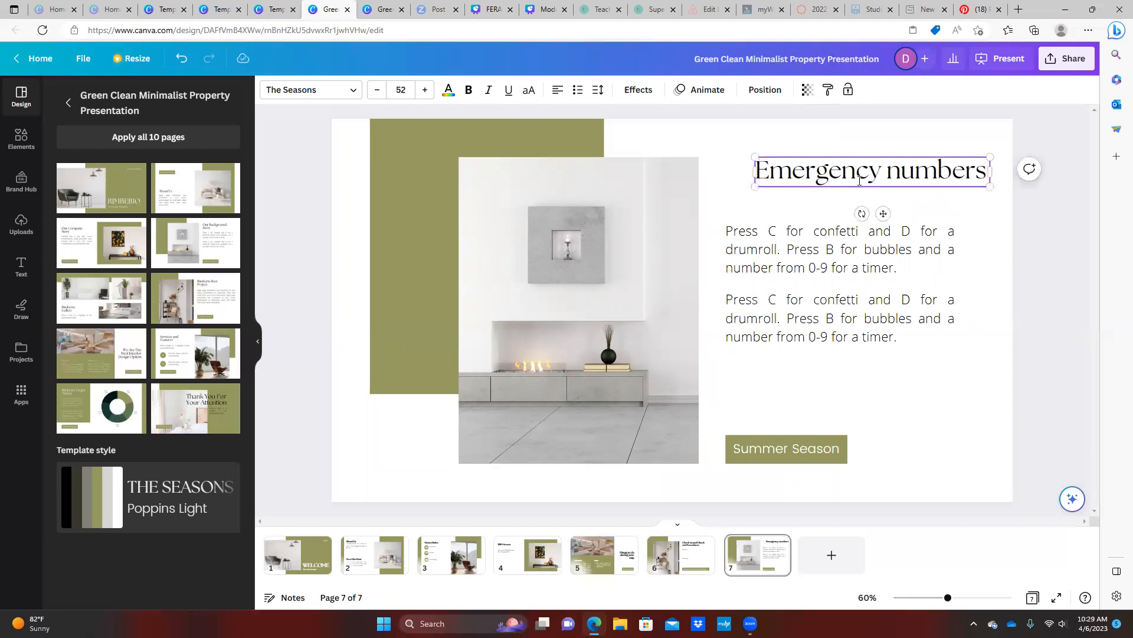
{"action": "left_click_drag", "start_coordinate": [848, 161], "coordinate": [813, 164]}
{"action": "left_click", "coordinate": [822, 232]}
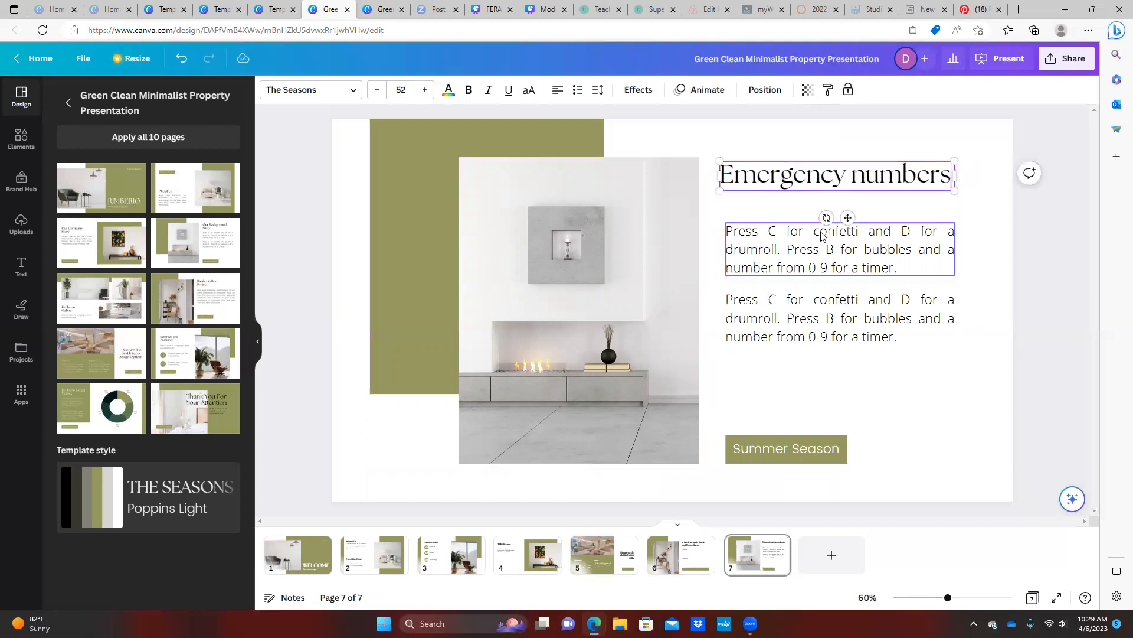
{"action": "left_click", "coordinate": [822, 232]}
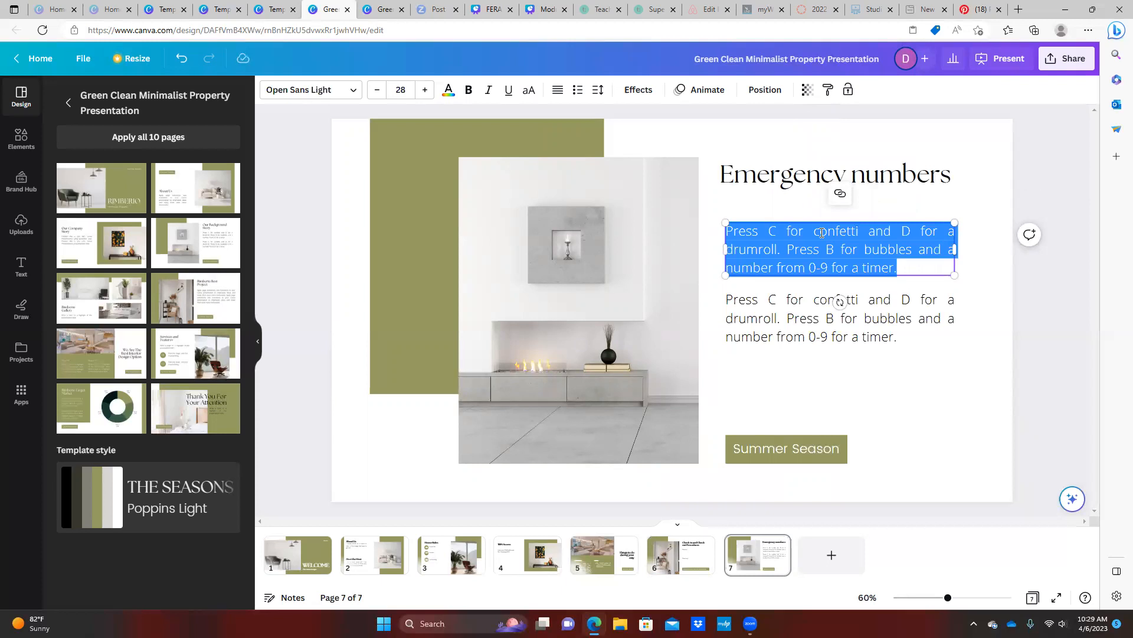
{"action": "type", "text": "XYZ"}
{"action": "key", "text": "BackSpace"}
{"action": "type", "text": "Z Ho"}
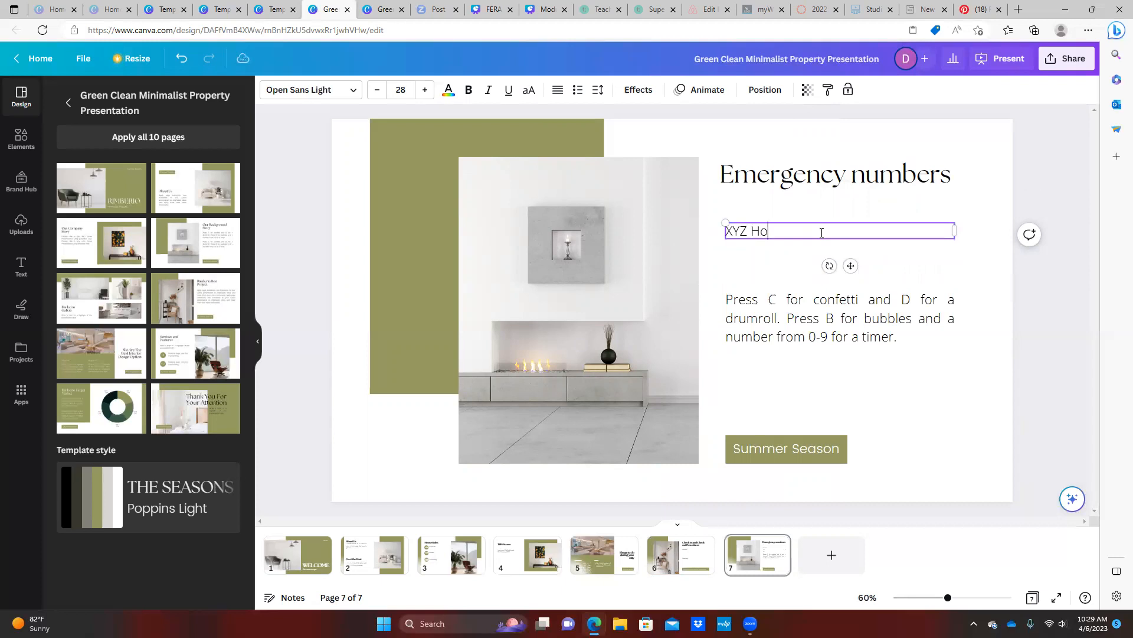
{"action": "type", "text": "spital"}
{"action": "key", "text": "Return"}
{"action": "type", "text": "555-"}
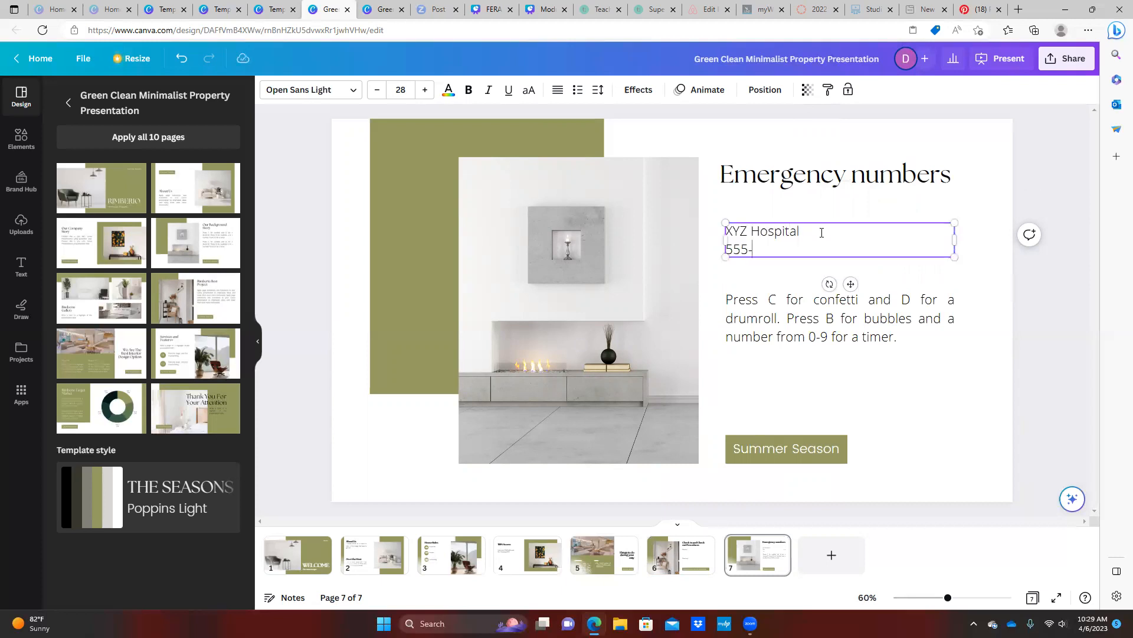
{"action": "type", "text": "555-5555"}
{"action": "left_click", "coordinate": [803, 317]}
{"action": "left_click", "coordinate": [804, 317]}
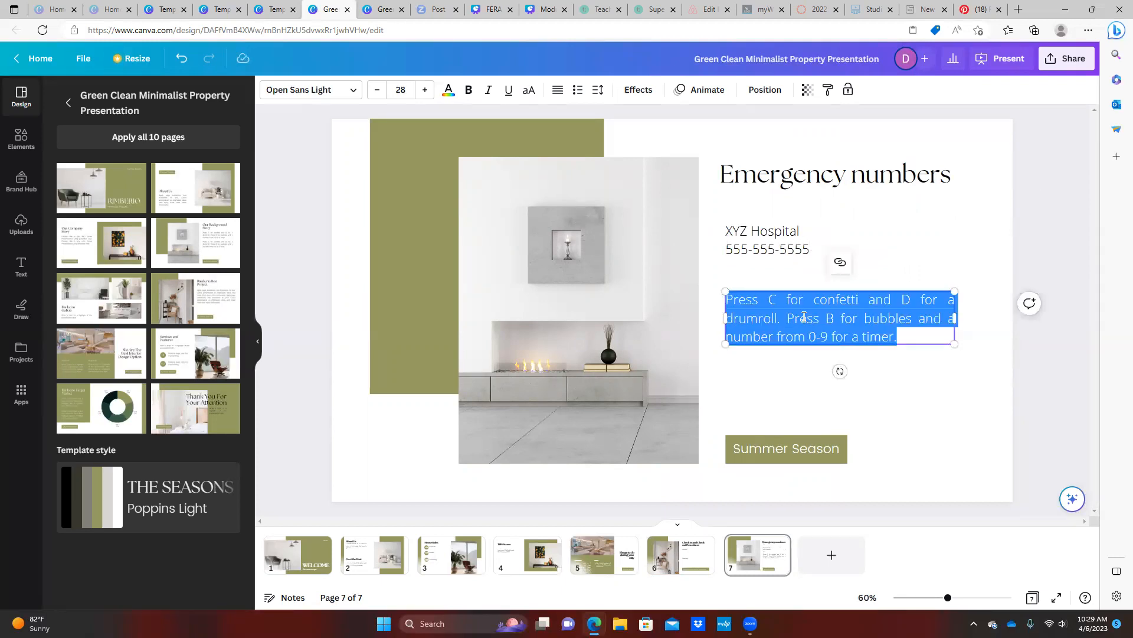
{"action": "type", "text": "Urge"}
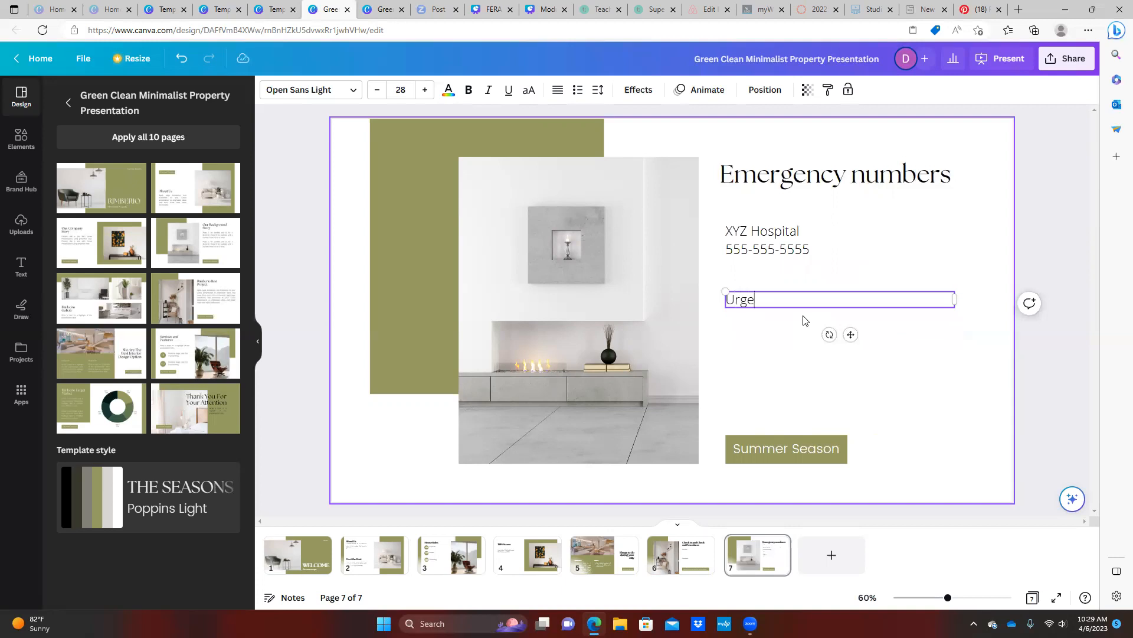
{"action": "type", "text": "nt Care"}
{"action": "key", "text": "Return"}
{"action": "type", "text": "555"}
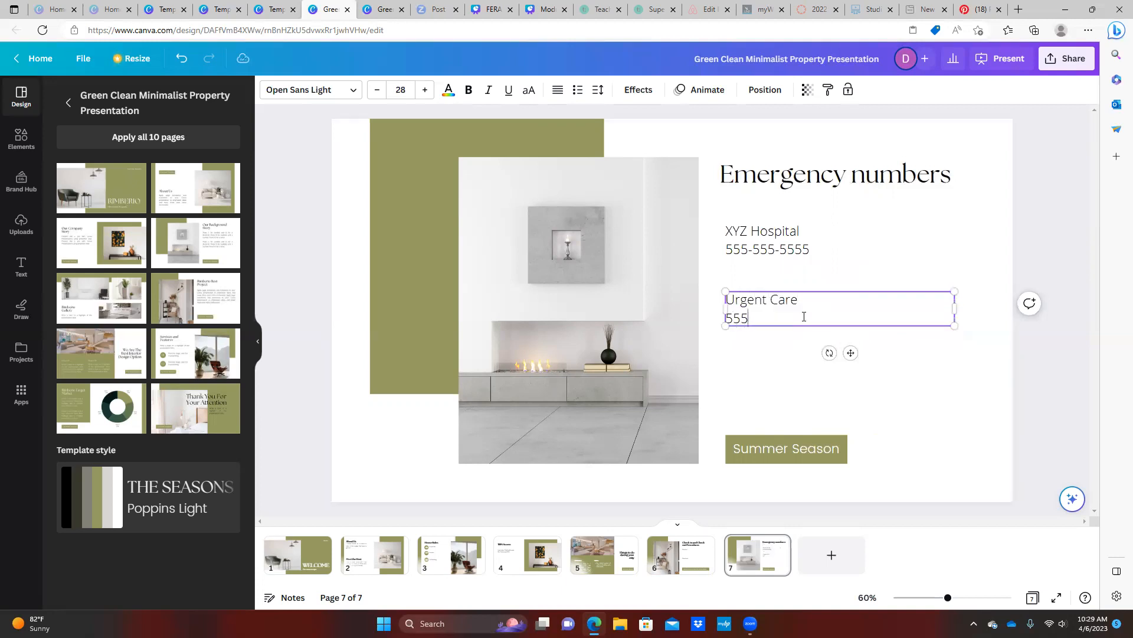
{"action": "type", "text": "-555-5555"}
{"action": "key", "text": "Return"}
{"action": "key", "text": "BackSpace"}
Duplicate the Urgent Care entry and place the copy beneath it
{"action": "right_click", "coordinate": [824, 293]}
{"action": "left_click", "coordinate": [848, 305]}
{"action": "left_click", "coordinate": [793, 360]}
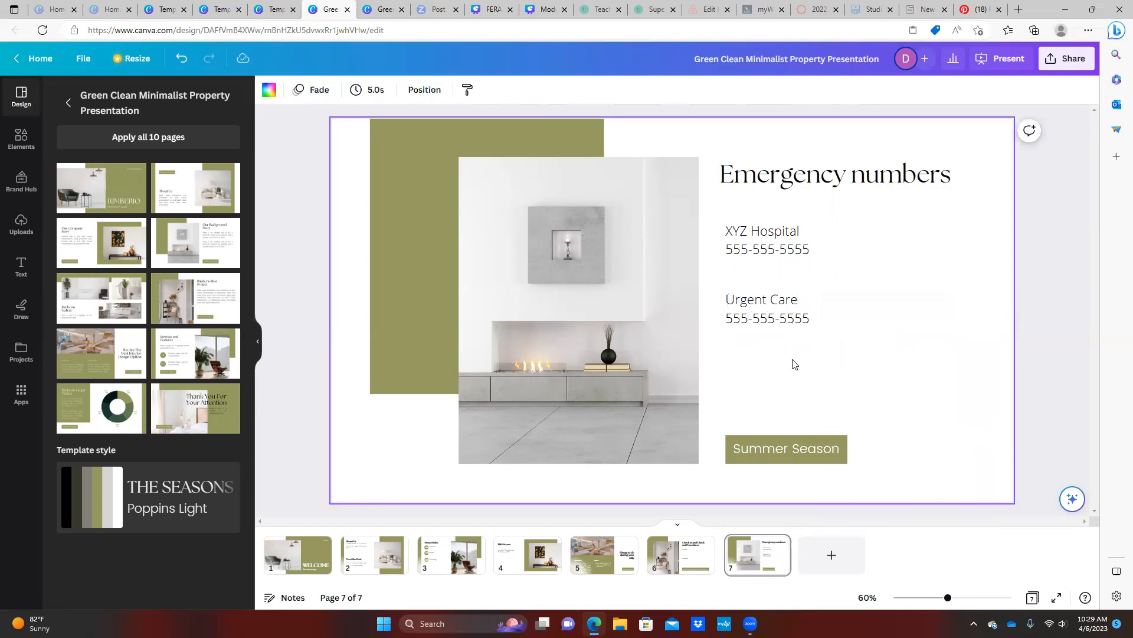
{"action": "right_click", "coordinate": [792, 361]}
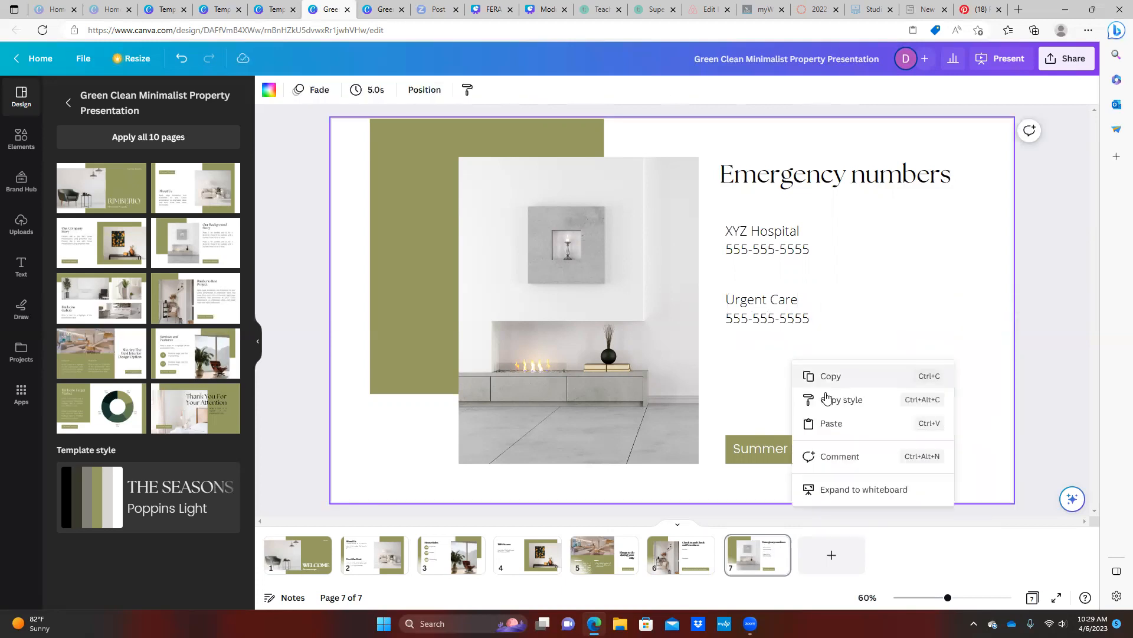
{"action": "left_click", "coordinate": [825, 428]}
{"action": "left_click_drag", "start_coordinate": [813, 321], "coordinate": [806, 391]}
Relabel the copy 'Personal Assistant', add '(emergencies only)' to its number, and delete the Summer Season label
{"action": "triple_click", "coordinate": [798, 376]}
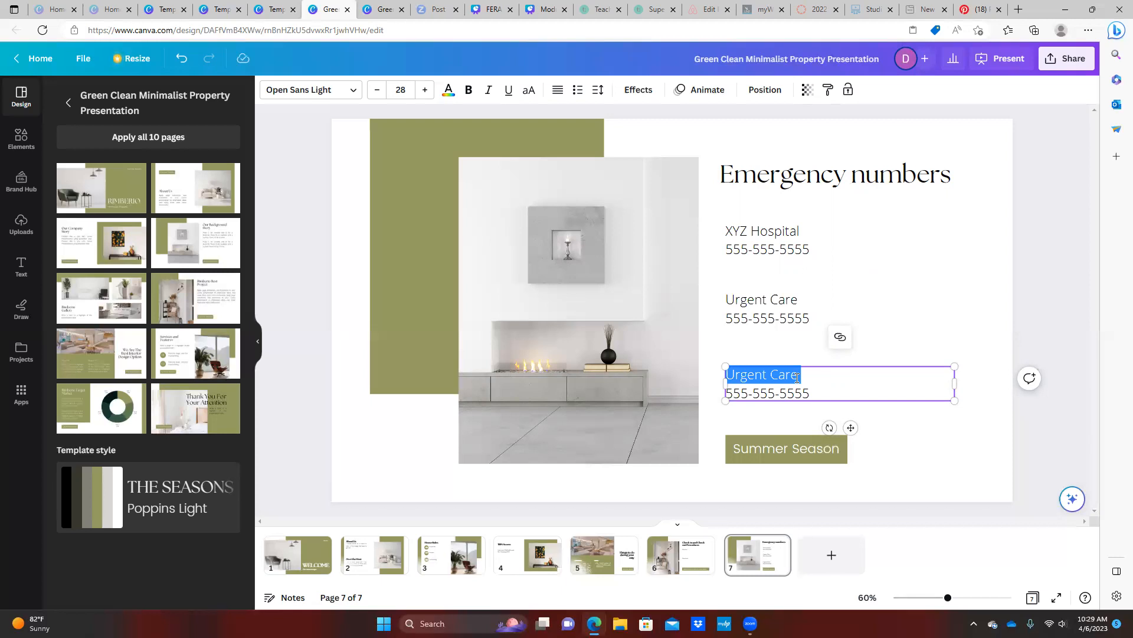
{"action": "key", "text": "BackSpace"}
{"action": "type", "text": "Persoa"}
{"action": "key", "text": "BackSpace"}
{"action": "type", "text": "nal Ass"}
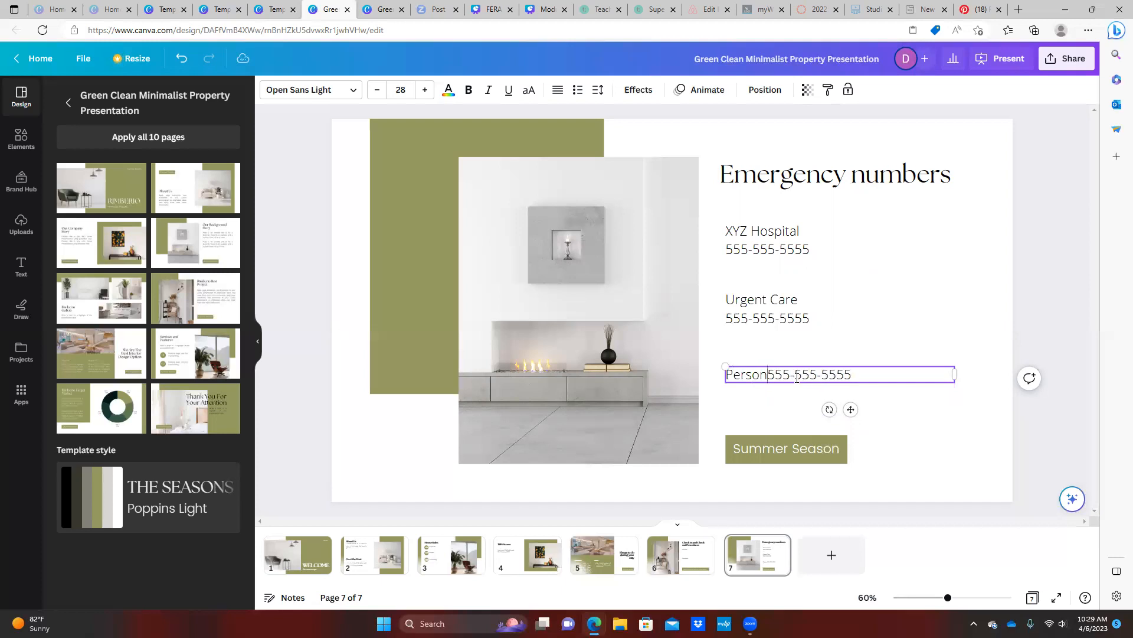
{"action": "type", "text": "istant"}
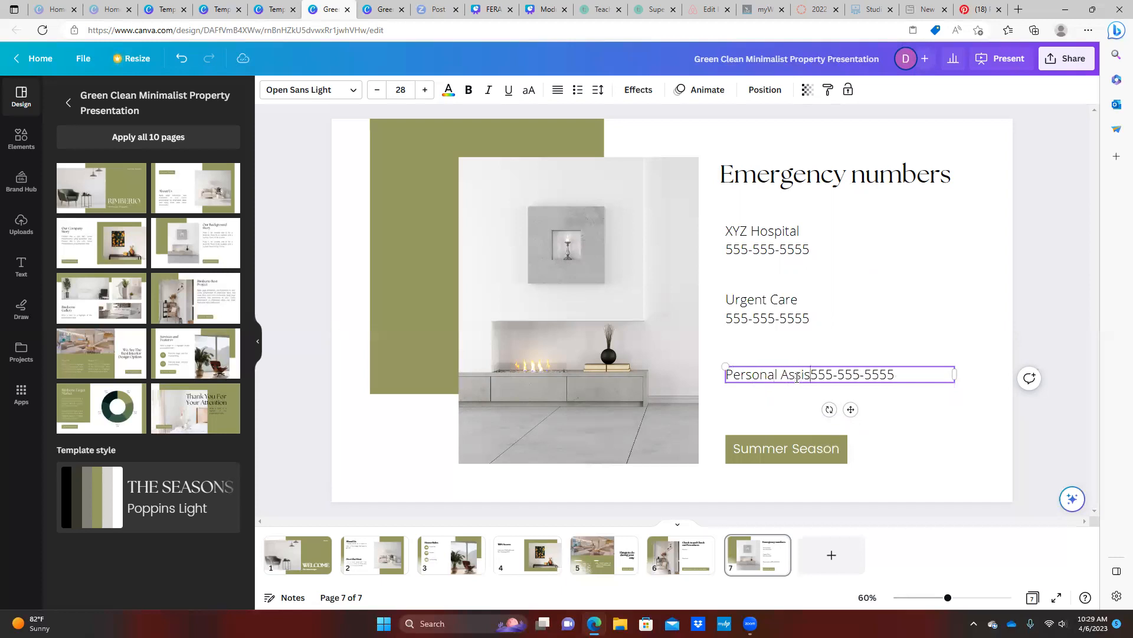
{"action": "key", "text": "Return"}
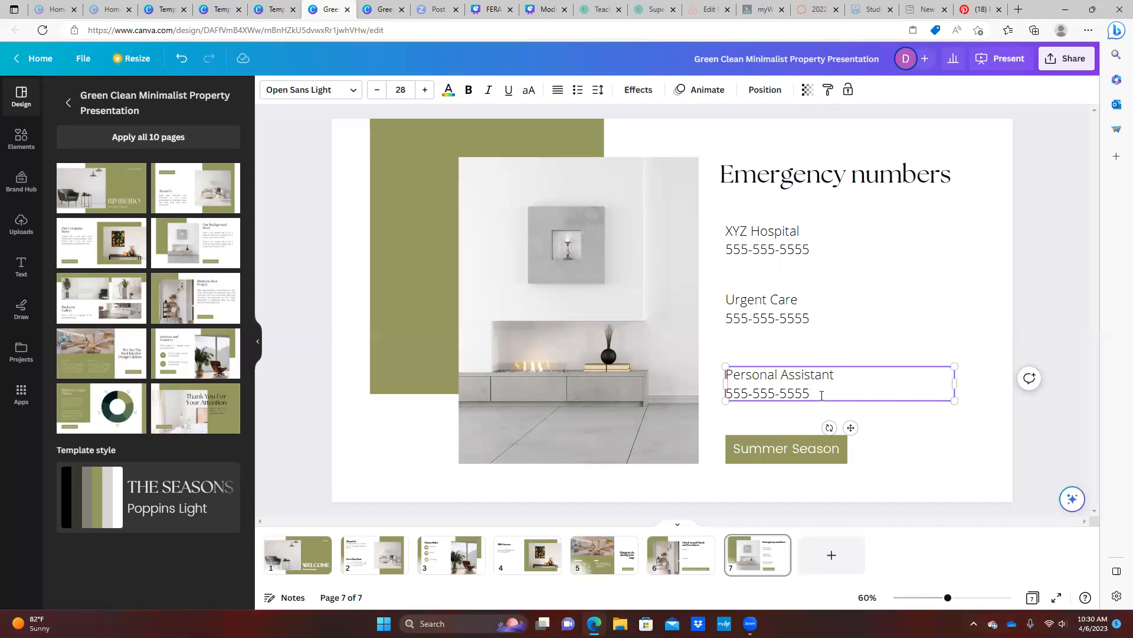
{"action": "type", "text": "(emergencies only)"}
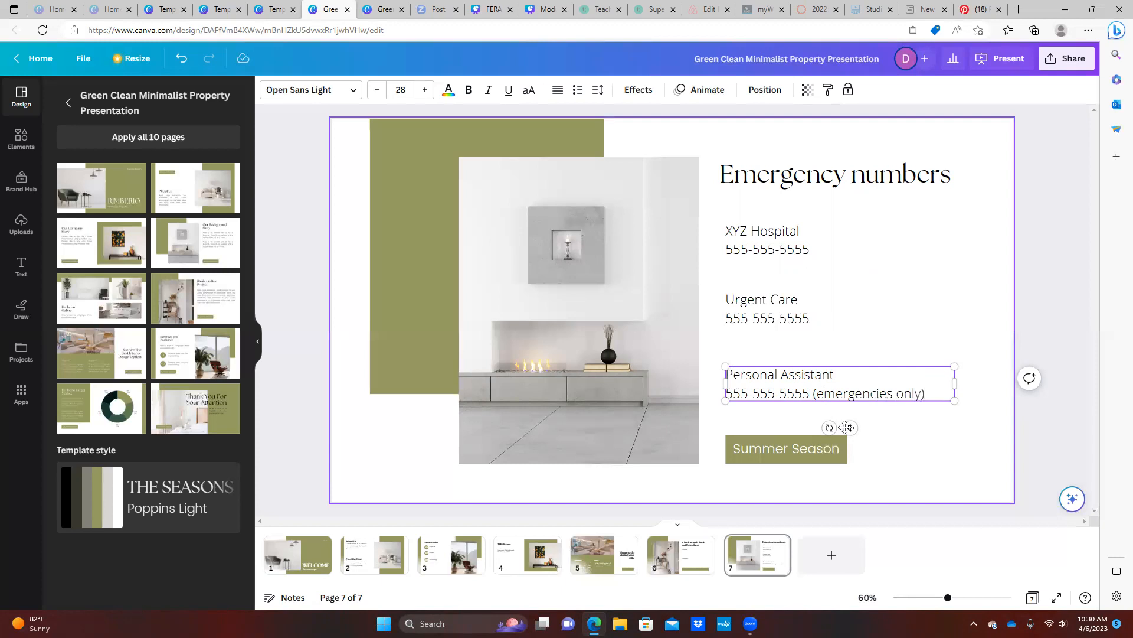
{"action": "left_click", "coordinate": [818, 450]}
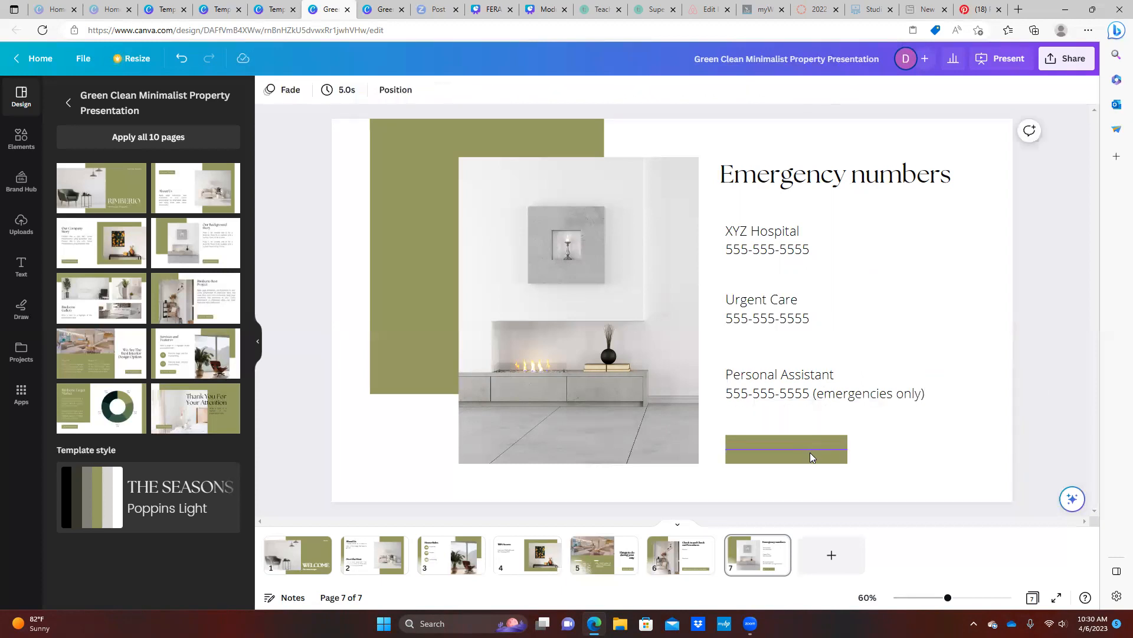
{"action": "key", "text": "Delete"}
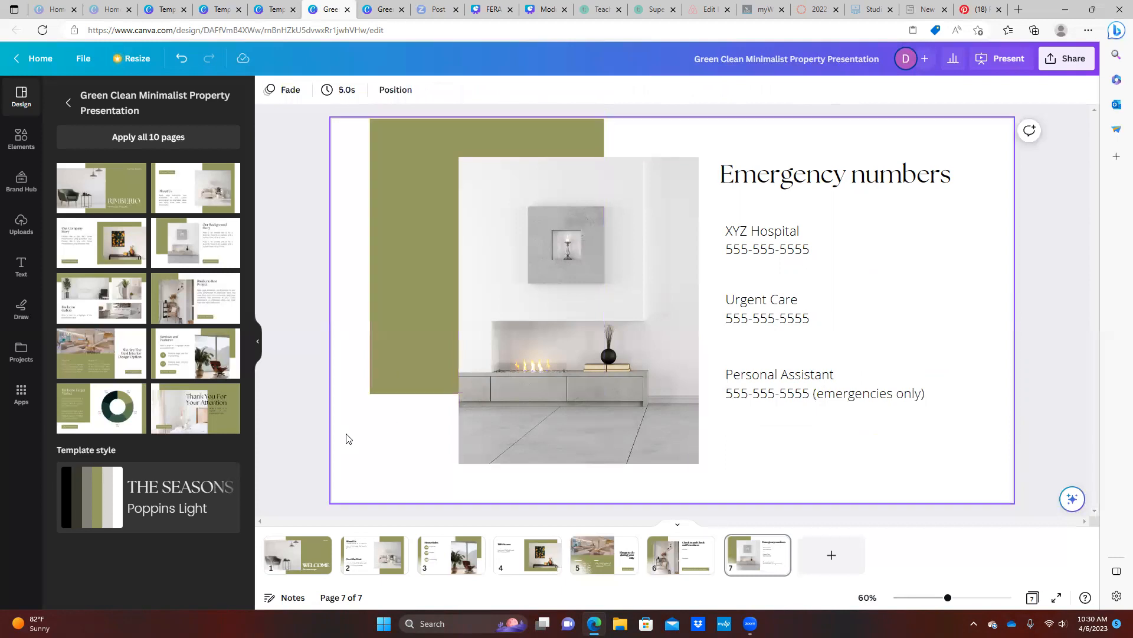
Add the Thank You template as page 8 and change its title to 'Thank You For Your Stay'
{"action": "left_click", "coordinate": [218, 421]}
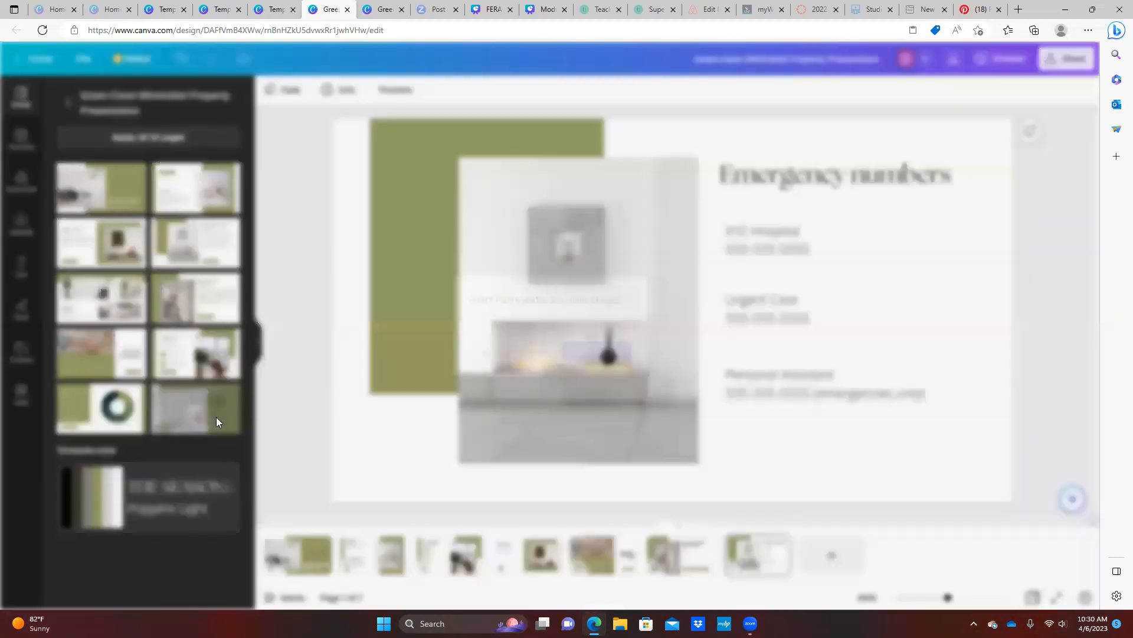
{"action": "left_click", "coordinate": [605, 356]}
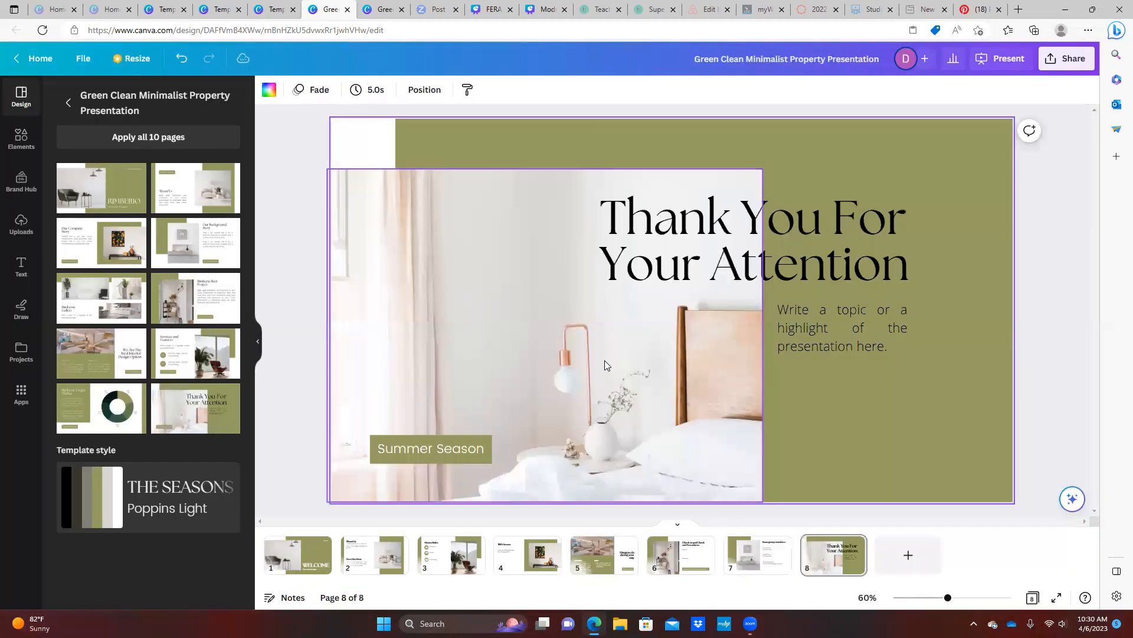
{"action": "left_click", "coordinate": [852, 227]}
{"action": "left_click", "coordinate": [797, 269]}
{"action": "left_click_drag", "start_coordinate": [713, 265], "coordinate": [933, 271]}
{"action": "type", "text": "Stay"}
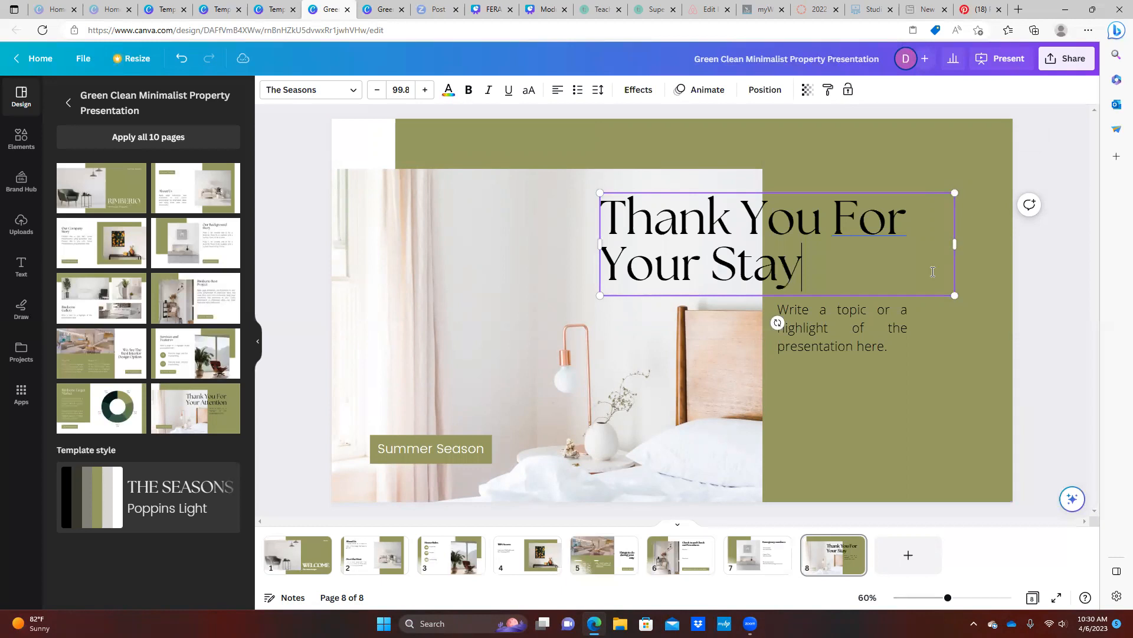
Replace the body text with a request to review the Host and thanks for staying
{"action": "double_click", "coordinate": [860, 345]}
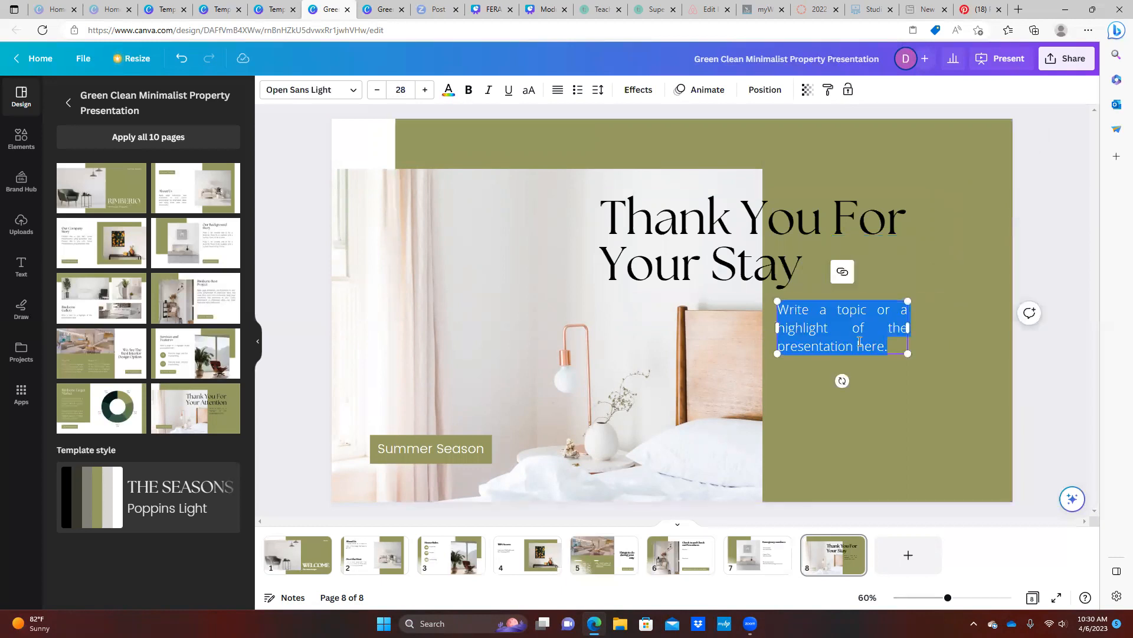
{"action": "type", "text": "Please be sure to lea"}
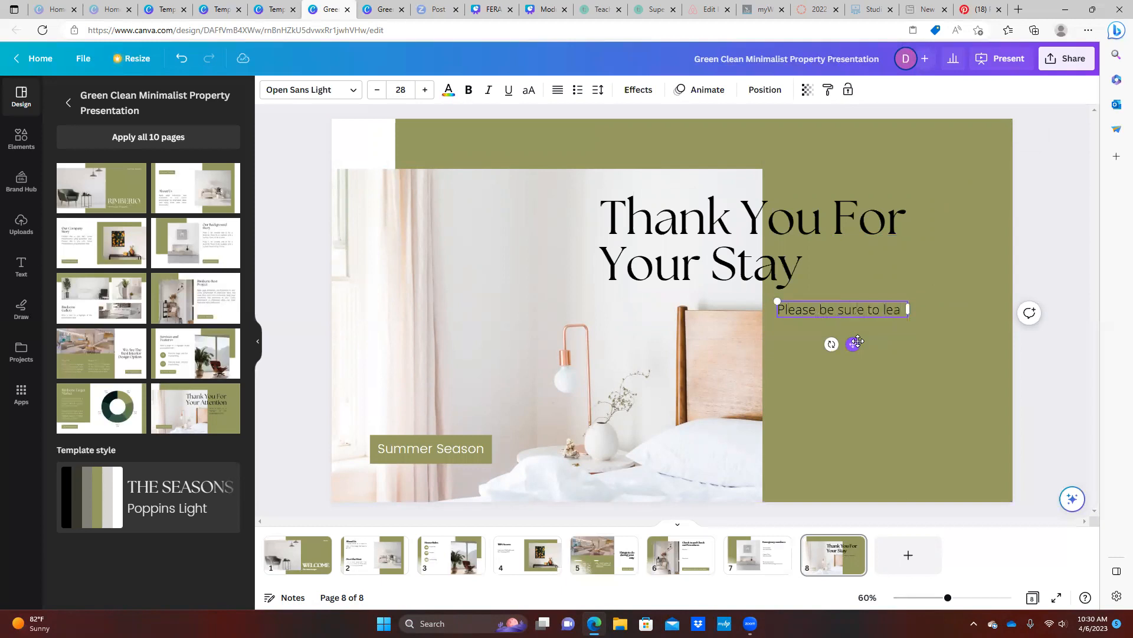
{"action": "type", "text": "ve a"}
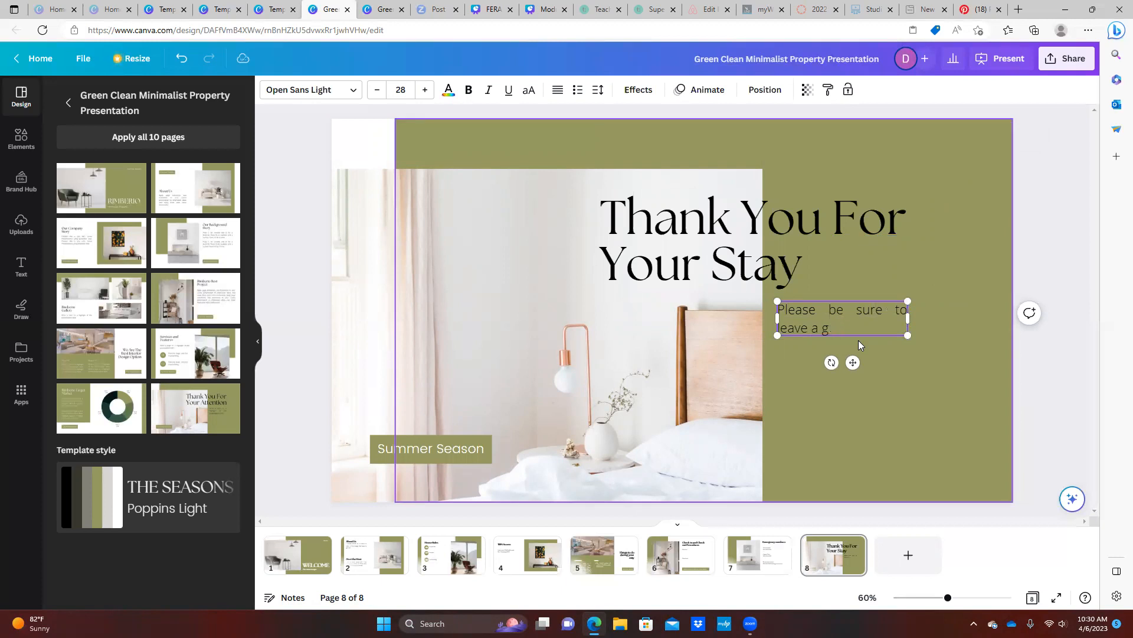
{"action": "type", "text": "review for the HOst"}
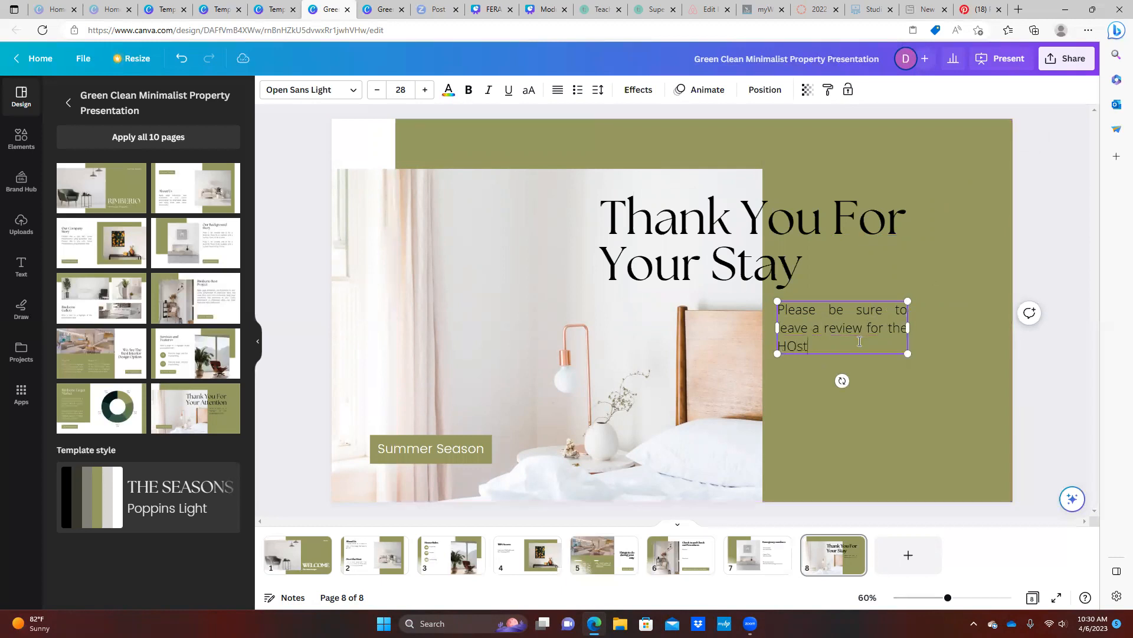
{"action": "key", "text": "BackSpace"}
{"action": "type", "text": "ost"}
{"action": "type", "text": "We are so "}
{"action": "type", "text": "glad yo"}
{"action": "type", "text": "chose use"}
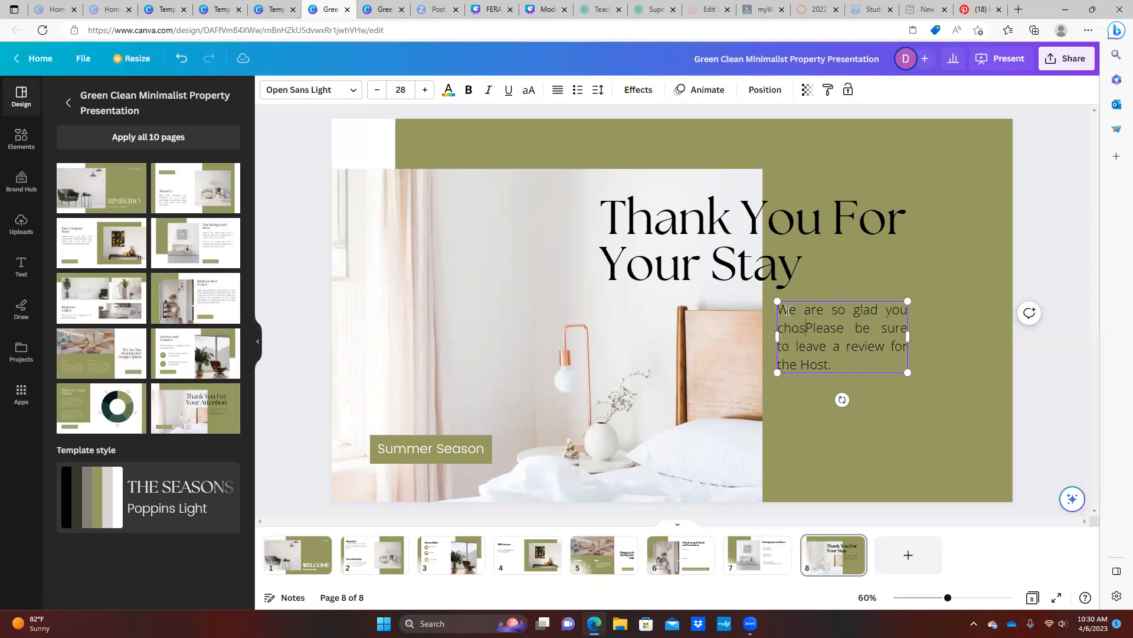
{"action": "key", "text": "BackSpace"}
{"action": "key", "text": "BackSpace"}
{"action": "key", "text": "BackSpace"}
{"action": "type", "text": "our ho"}
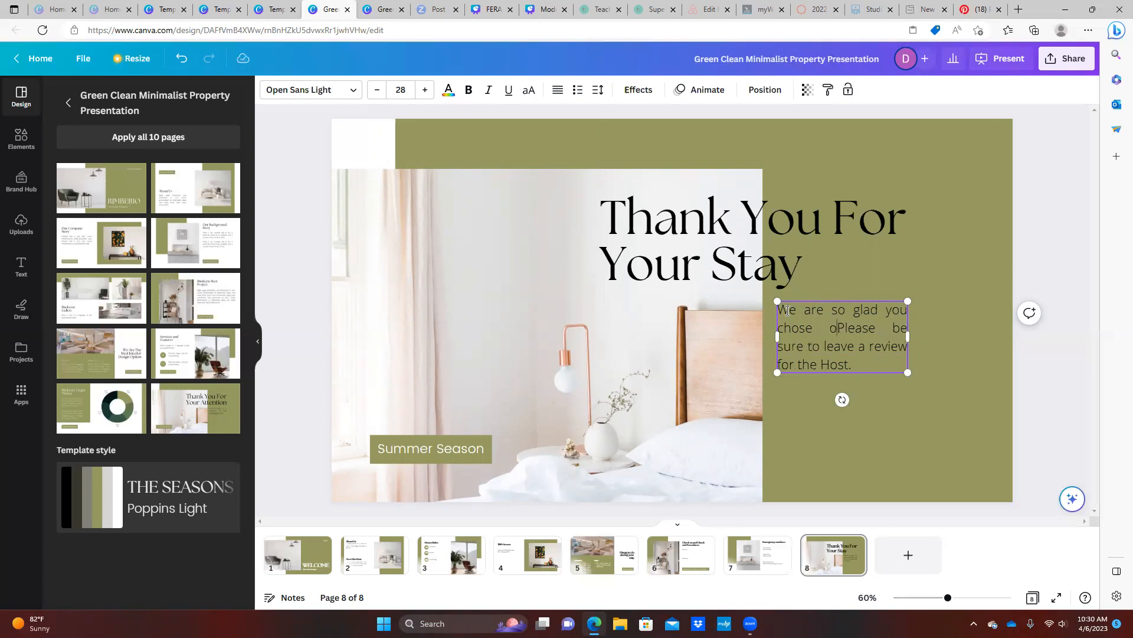
{"action": "type", "text": "me. "}
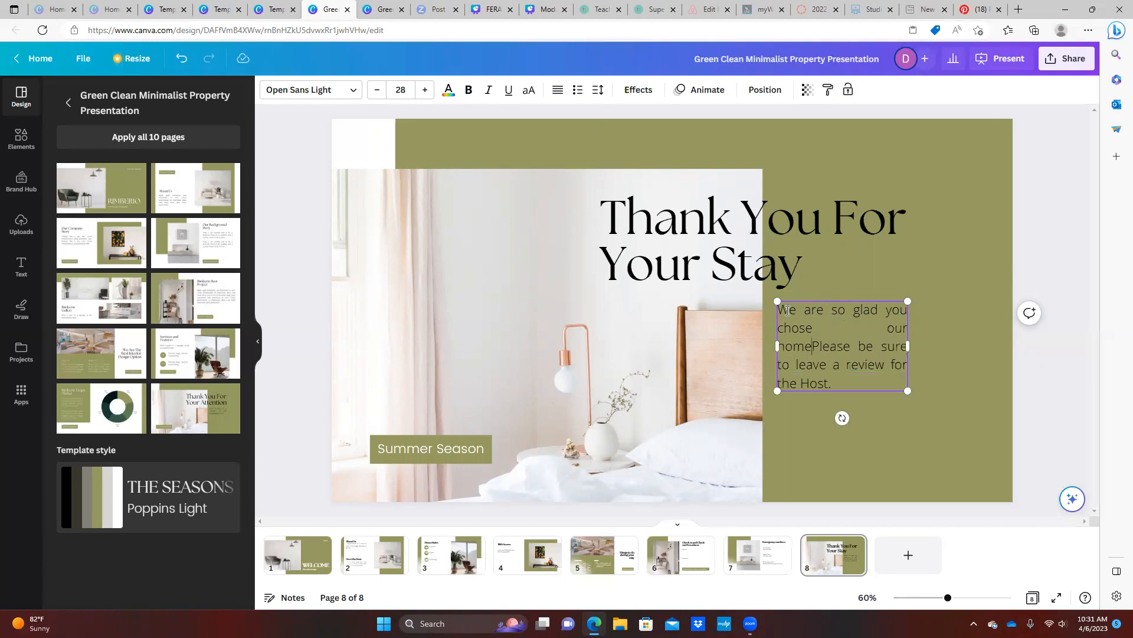
{"action": "type", "text": "We appreci"}
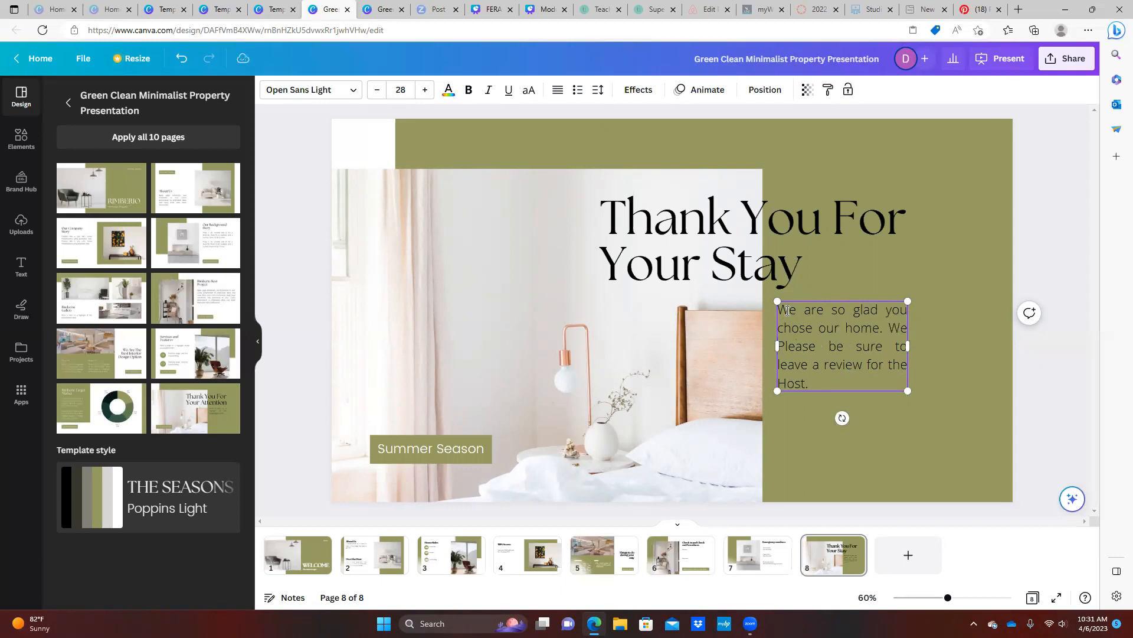
{"action": "type", "text": "ate your "}
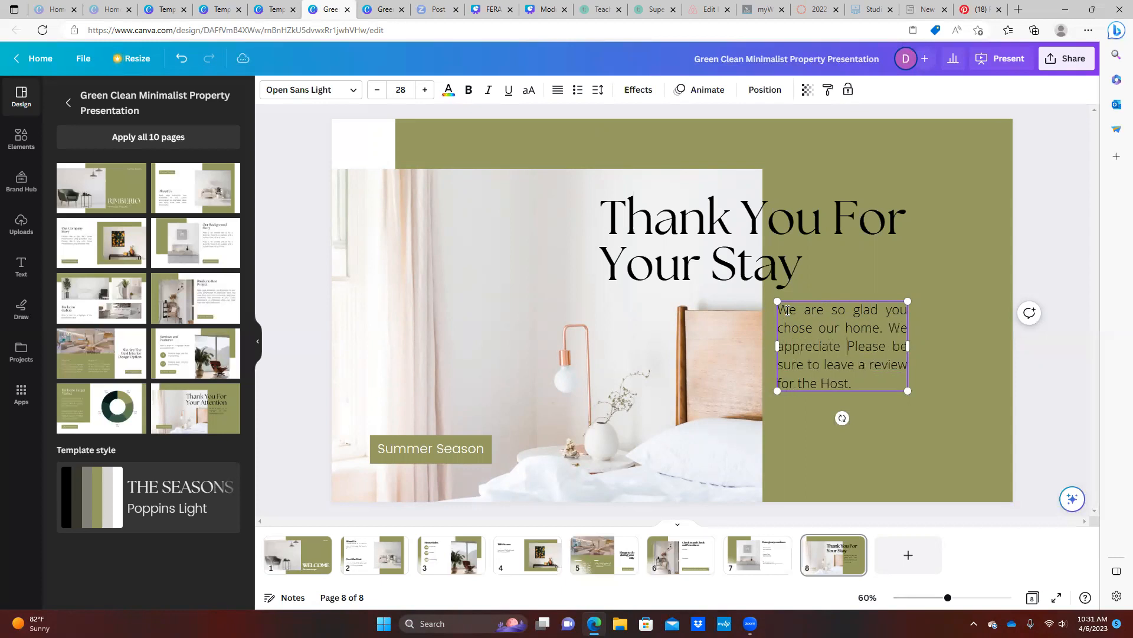
{"action": "type", "text": "stay."}
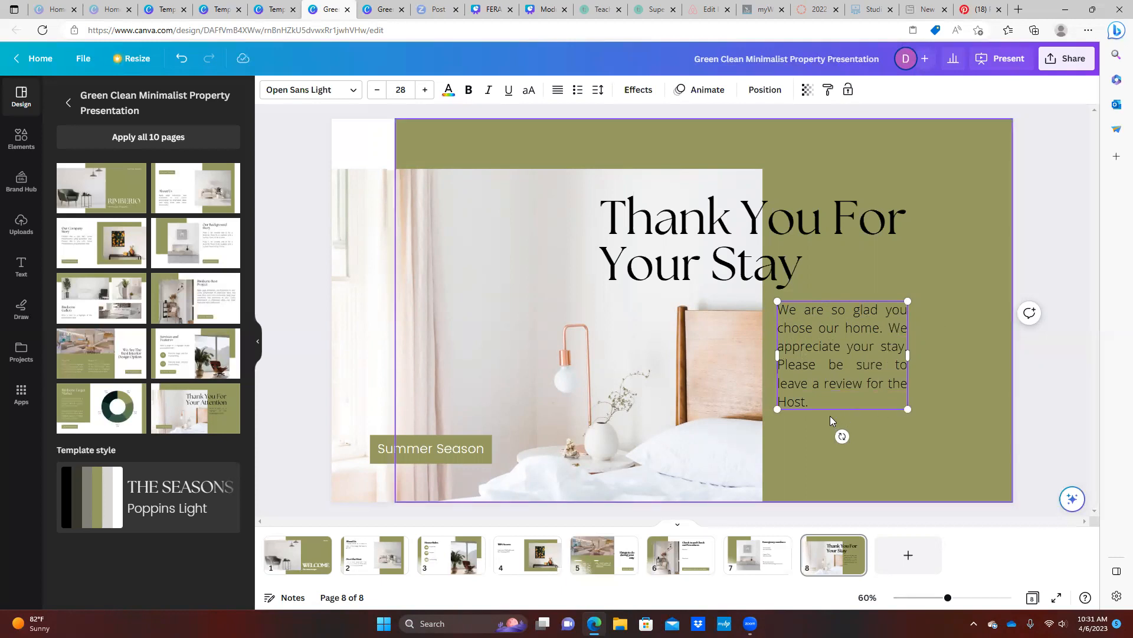
Delete the Summer Season label and its leftover green bar from page 8
{"action": "left_click", "coordinate": [424, 452]}
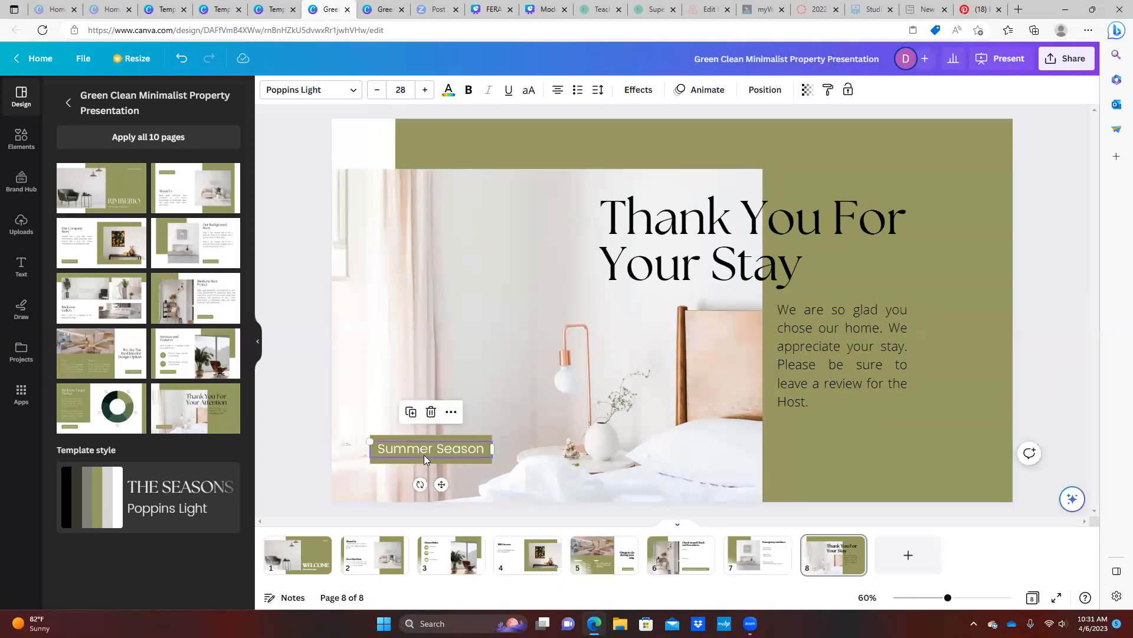
{"action": "key", "text": "Delete"}
{"action": "left_click", "coordinate": [419, 453]}
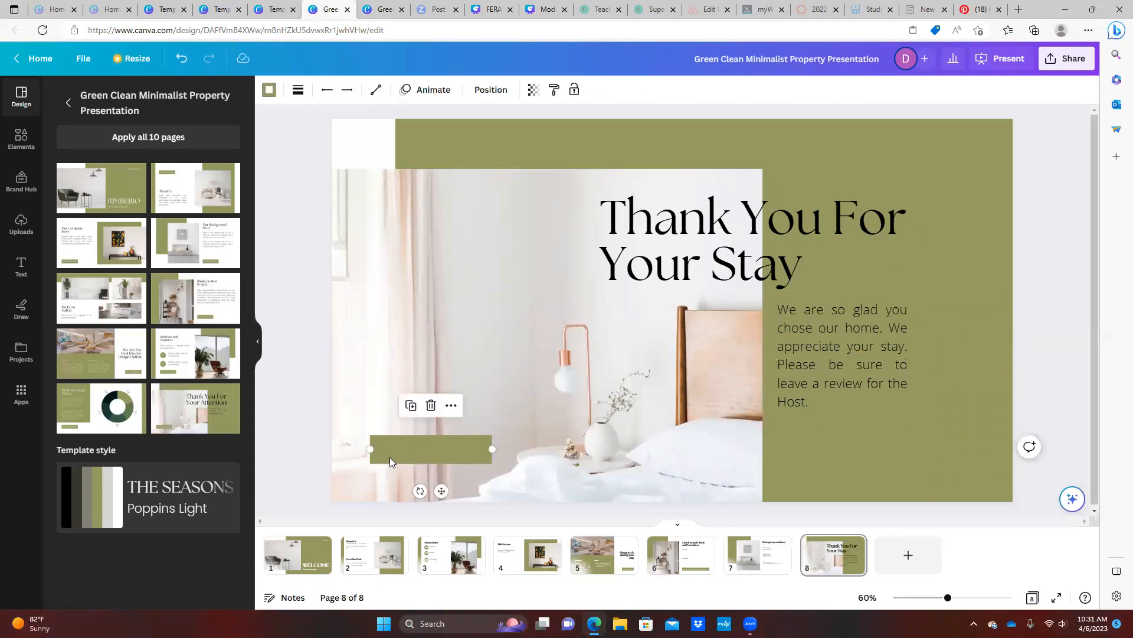
{"action": "key", "text": "Delete"}
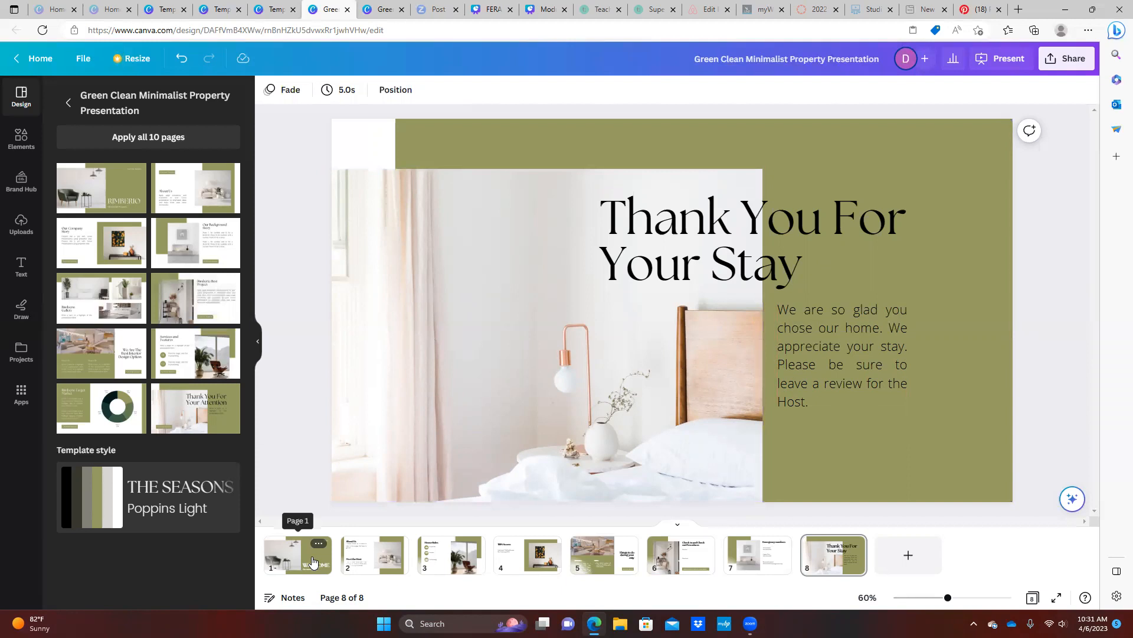
Go back to the WELCOME page and present the book full screen with Autoplay
{"action": "left_click", "coordinate": [313, 562]}
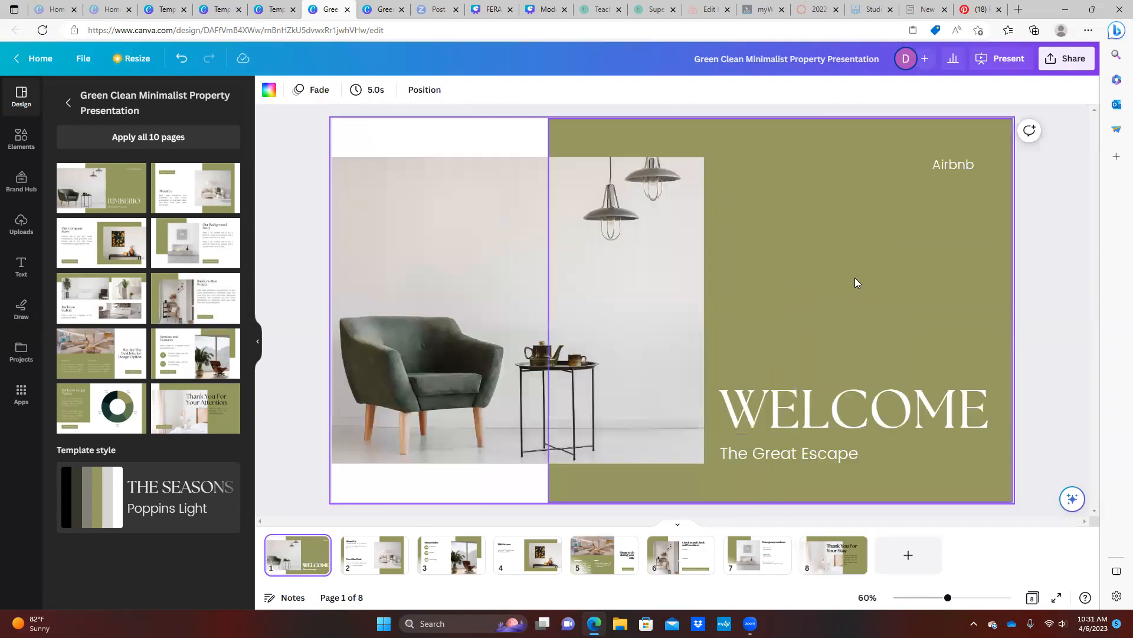
{"action": "left_click", "coordinate": [1006, 61]}
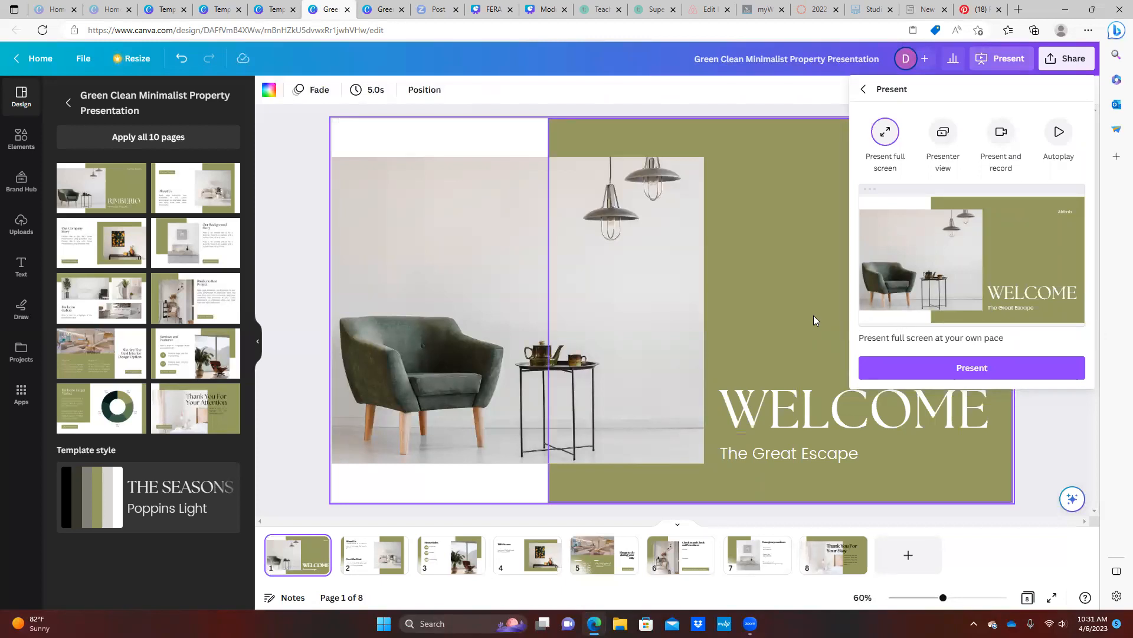
{"action": "left_click", "coordinate": [1067, 143]}
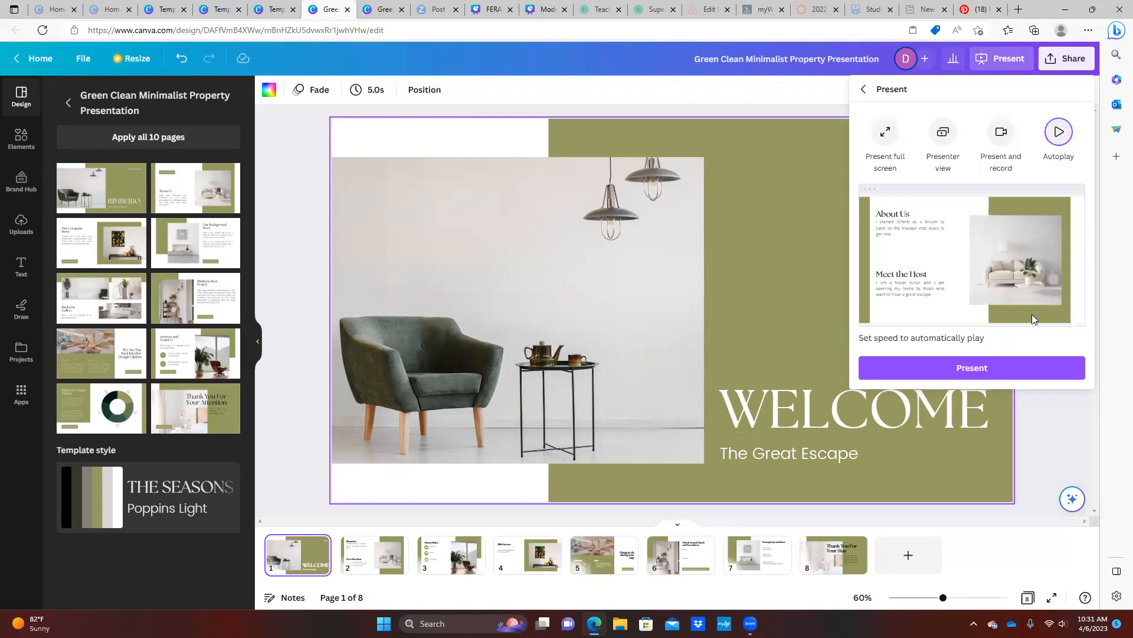
{"action": "left_click", "coordinate": [981, 370]}
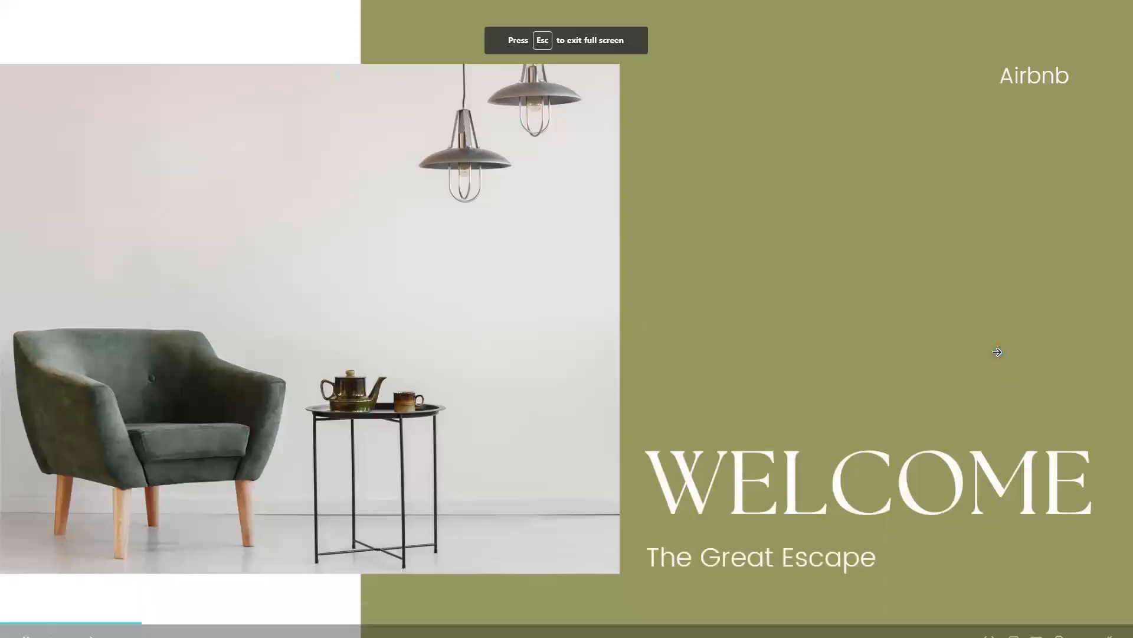